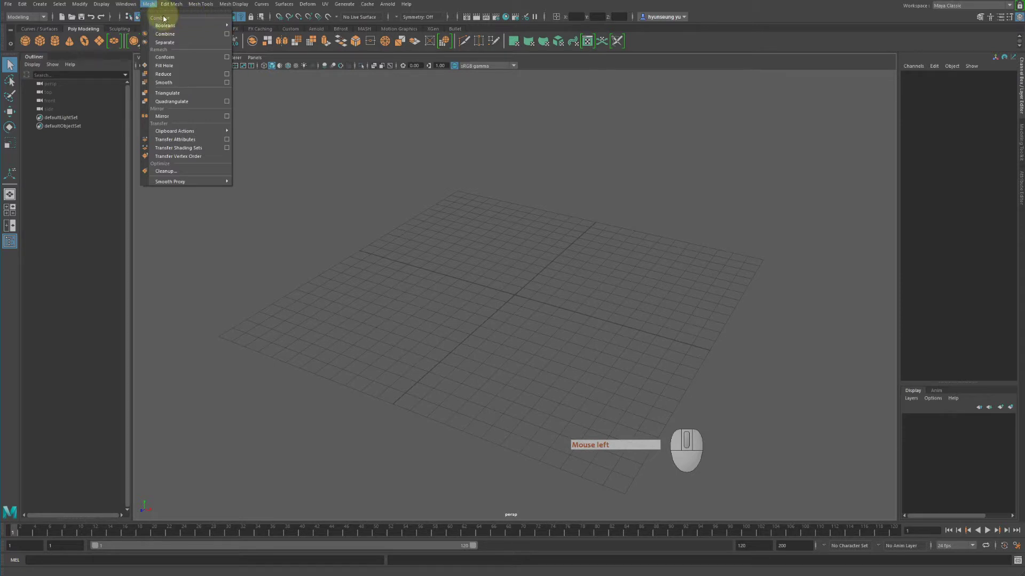
# Step: Create a default polygon sphere at the centre of the grid
pyautogui.moveTo(171, 27)
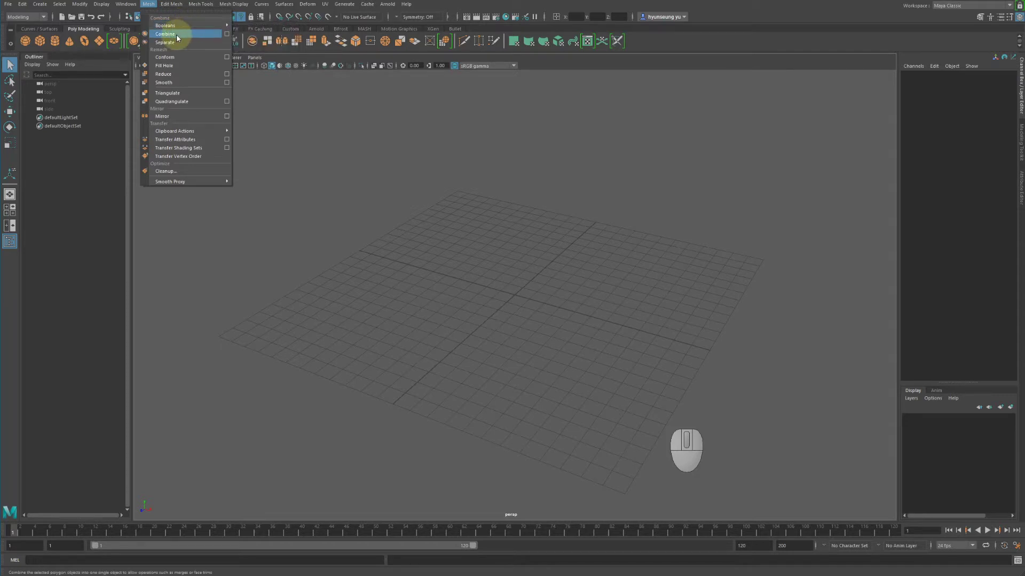
pyautogui.click(431, 162)
pyautogui.click(25, 41)
pyautogui.keyDown('alt'); pyautogui.moveTo(383, 146); pyautogui.dragTo(397, 144); pyautogui.keyUp('alt')
pyautogui.press('w')
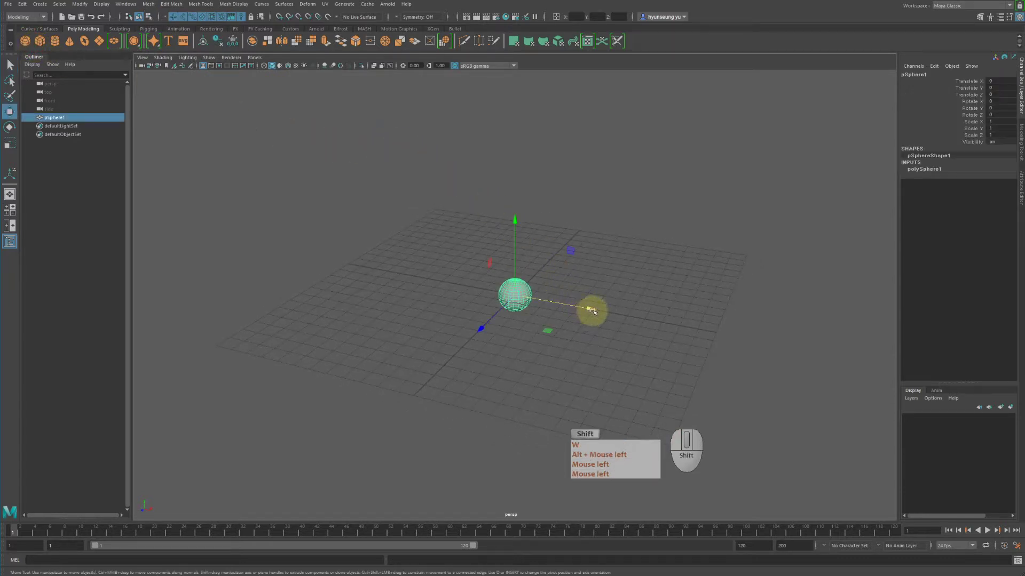
# Step: Duplicate the sphere and move the copy about 1.33 units along X so the two spheres overlap
pyautogui.hotkey('shift', 'd')
pyautogui.moveTo(592, 310); pyautogui.dragTo(619, 311)
pyautogui.keyDown('alt'); pyautogui.moveTo(512, 296); pyautogui.dragTo(614, 267); pyautogui.keyUp('alt')
pyautogui.keyDown('alt'); pyautogui.moveTo(614, 267); pyautogui.dragTo(687, 244, button='right'); pyautogui.keyUp('alt')
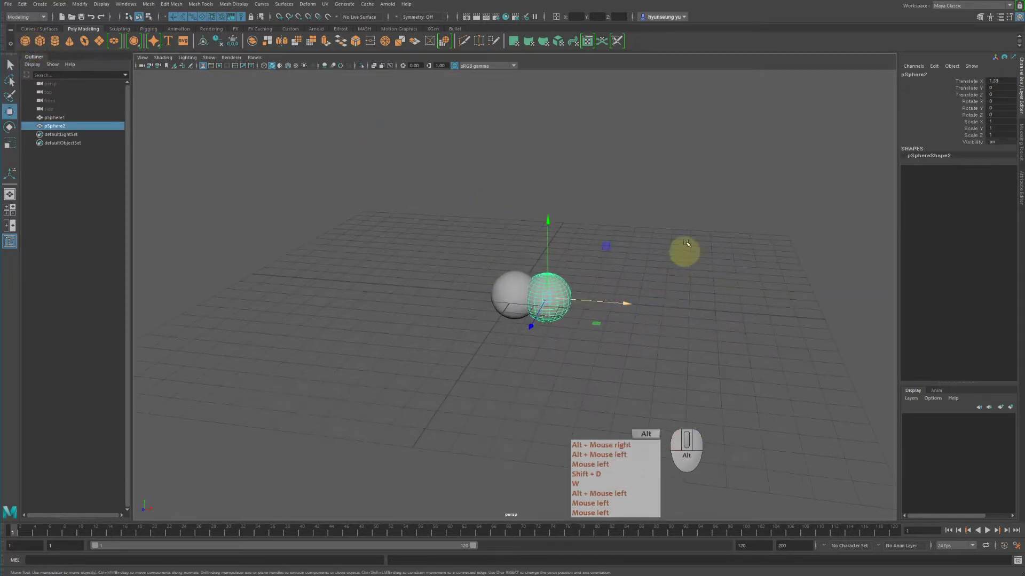
# Step: Combine the two overlapping spheres into a single mesh and check that they select together
pyautogui.click(687, 243)
pyautogui.keyDown('alt'); pyautogui.moveTo(485, 222); pyautogui.dragTo(650, 235, button='right'); pyautogui.keyUp('alt')
pyautogui.keyDown('alt'); pyautogui.moveTo(650, 235); pyautogui.dragTo(667, 230); pyautogui.keyUp('alt')
pyautogui.moveTo(459, 230); pyautogui.dragTo(748, 355)
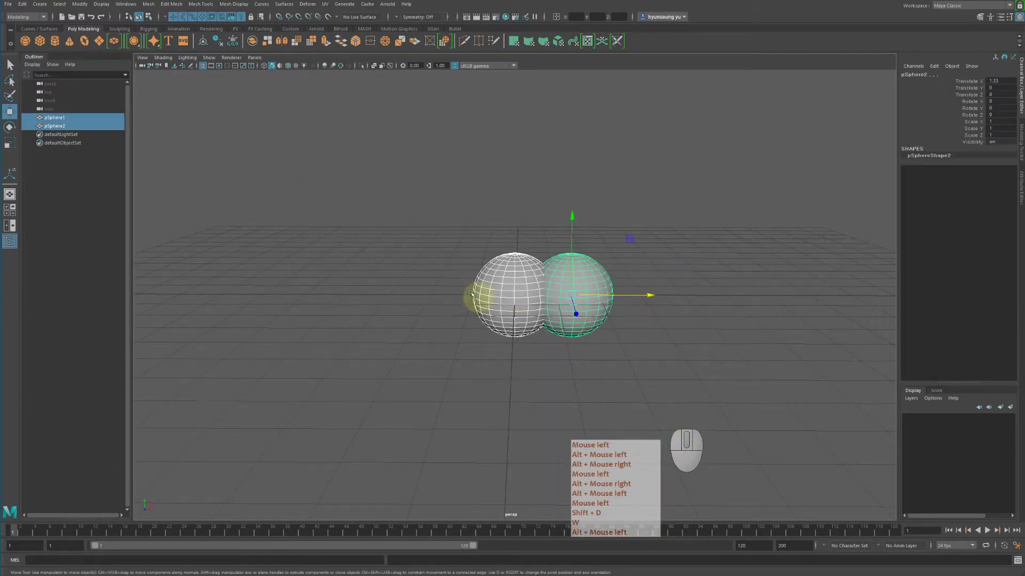
pyautogui.click(146, 5)
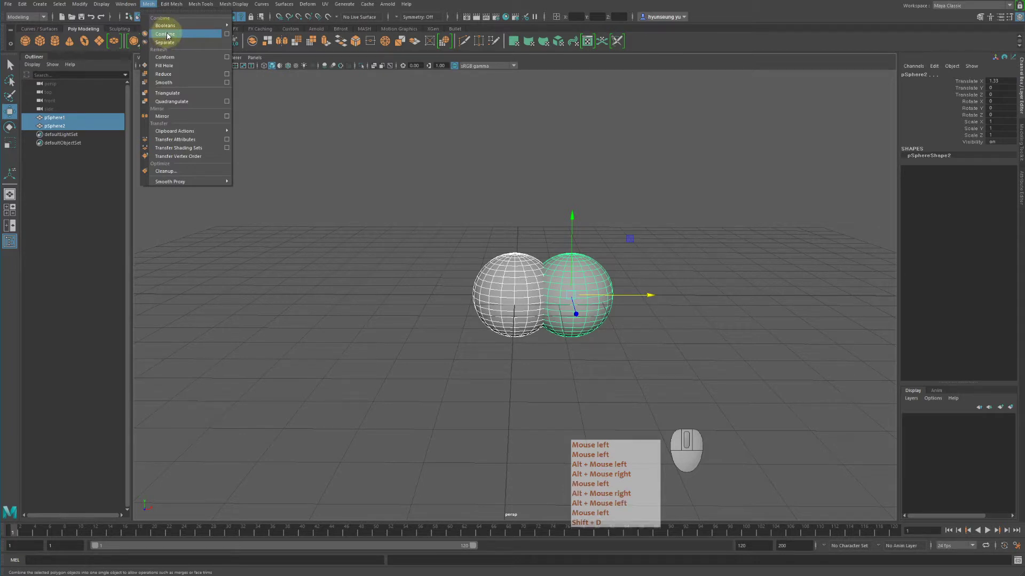
pyautogui.click(167, 35)
pyautogui.click(459, 109)
pyautogui.moveTo(430, 167); pyautogui.dragTo(603, 325)
pyautogui.click(385, 201)
pyautogui.click(534, 250)
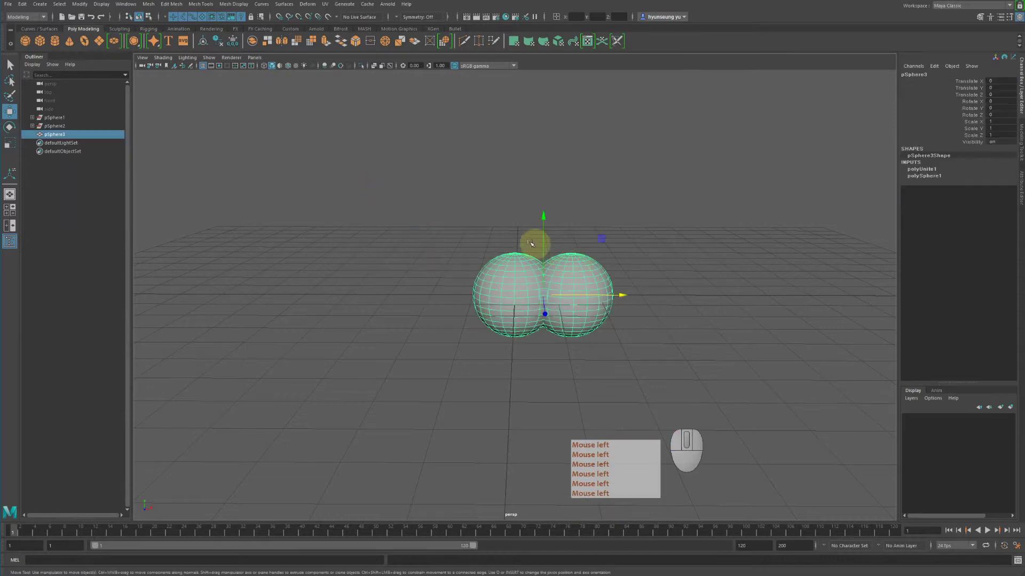
# Step: Separate the combined mesh back into individual spheres
pyautogui.click(148, 4)
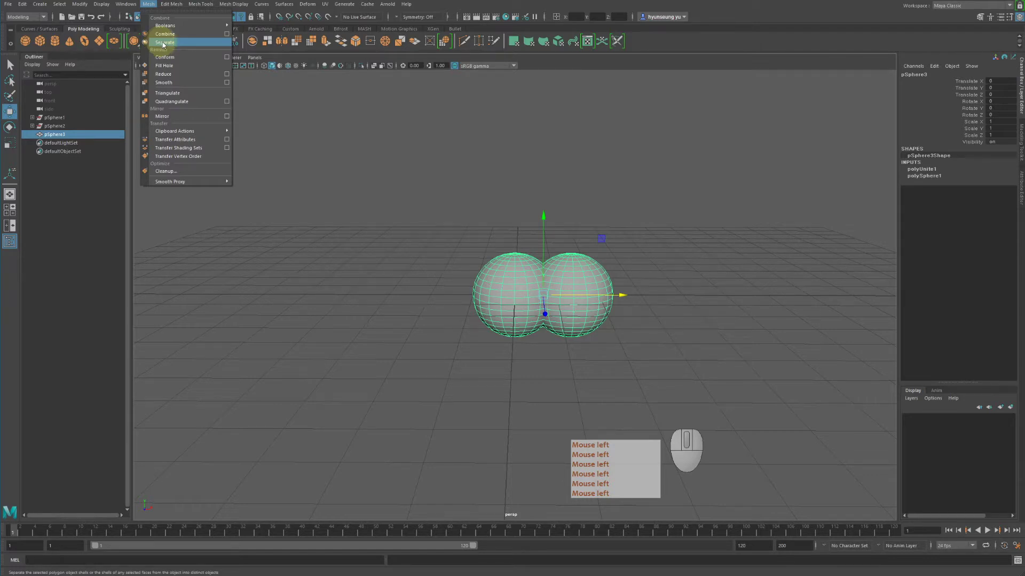
pyautogui.click(163, 43)
pyautogui.click(418, 171)
# Step: Move the second sphere about 2.23 units along X, away from the first, and check that each sphere selects independently
pyautogui.click(503, 309)
pyautogui.moveTo(581, 263); pyautogui.dragTo(680, 299)
pyautogui.press('w')
pyautogui.click(597, 314)
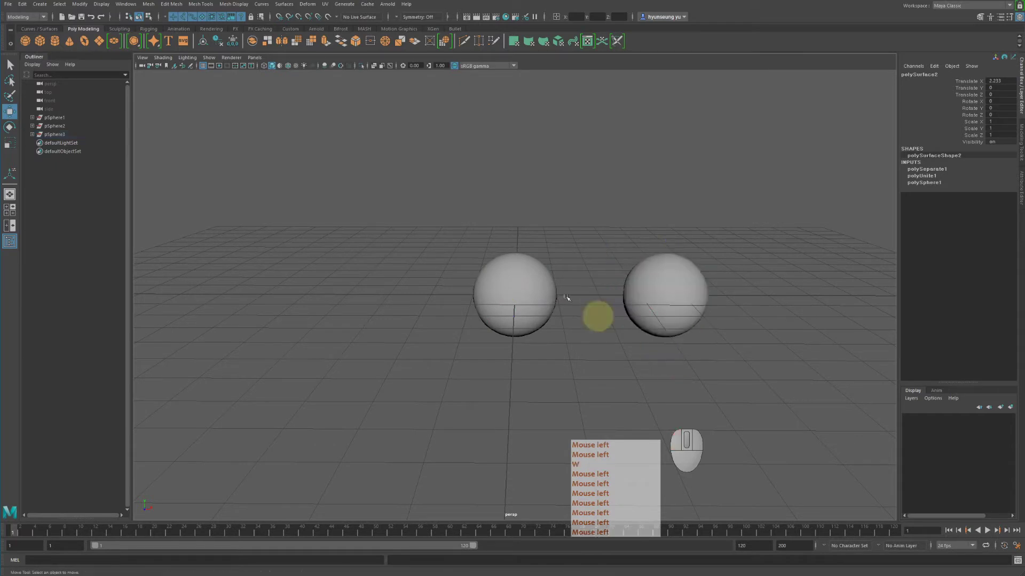
pyautogui.click(525, 298)
pyautogui.moveTo(642, 192); pyautogui.dragTo(782, 495)
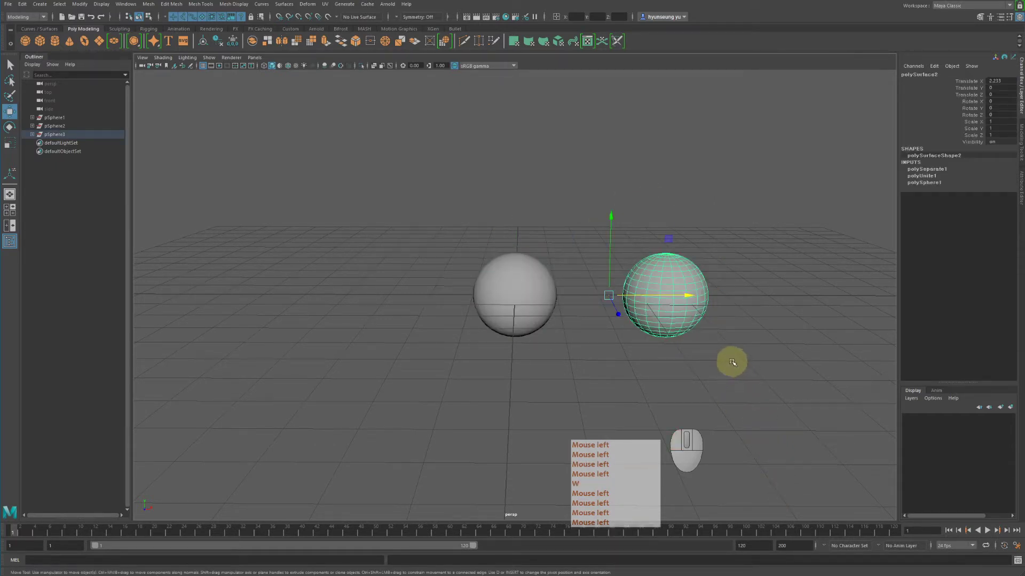
# Step: Undo the sphere move, the separation and the combining, back to the two original overlapping spheres
pyautogui.press('z')
pyautogui.press('z')
pyautogui.press('z')
pyautogui.press('z')
pyautogui.press('z')
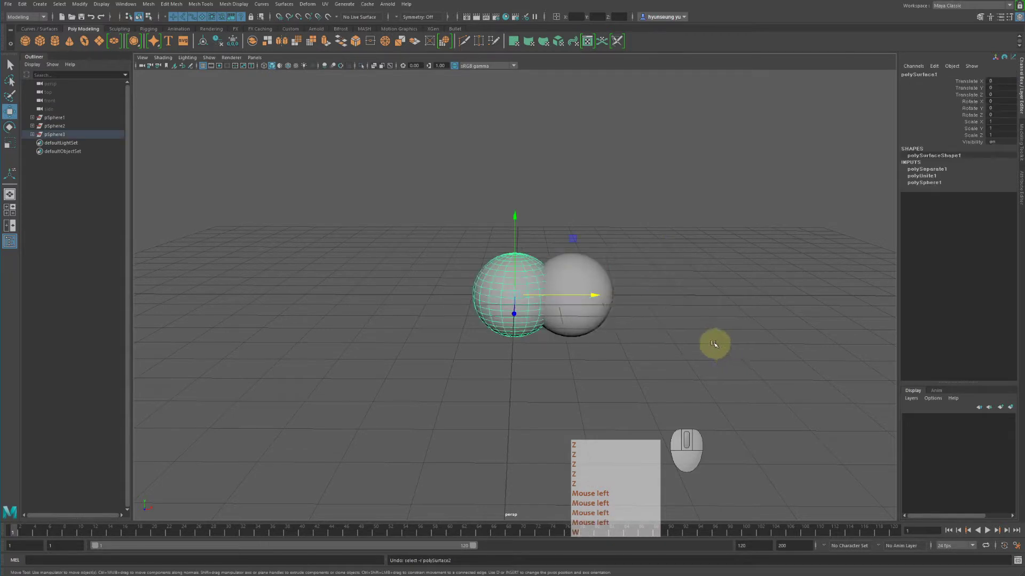
pyautogui.press('z')
pyautogui.press('z')
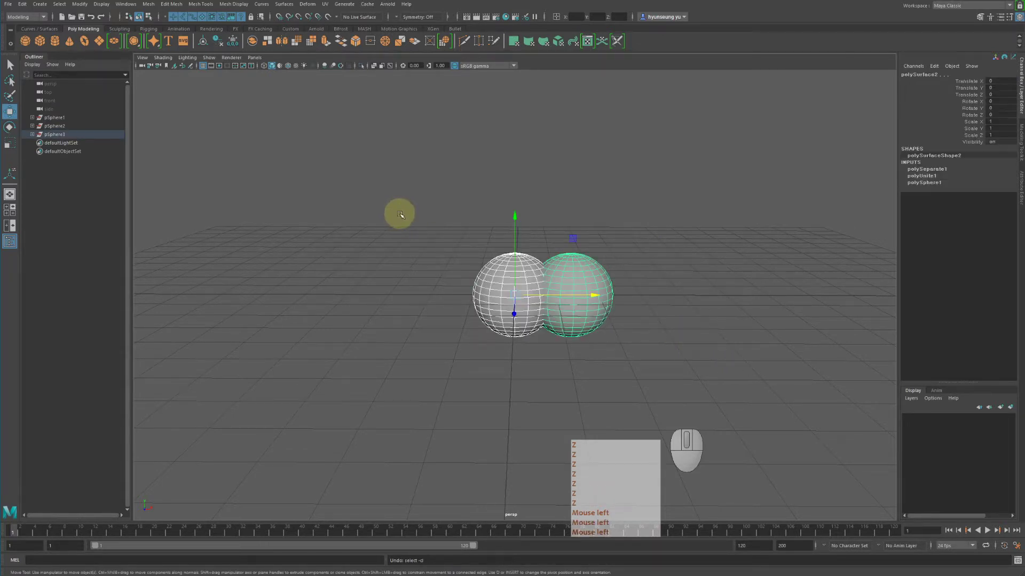
pyautogui.press('z')
pyautogui.press('z')
pyautogui.press('z')
pyautogui.press('z')
pyautogui.press('z')
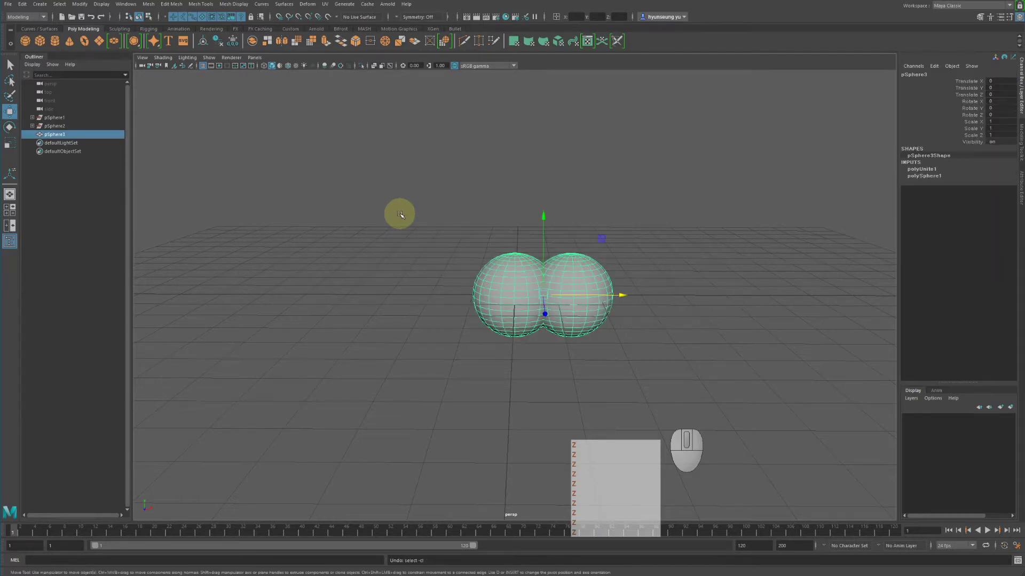
pyautogui.press('z')
# Step: Duplicate both overlapping spheres together and raise the copied pair about 2.94 units along Y
pyautogui.moveTo(401, 214); pyautogui.dragTo(561, 274)
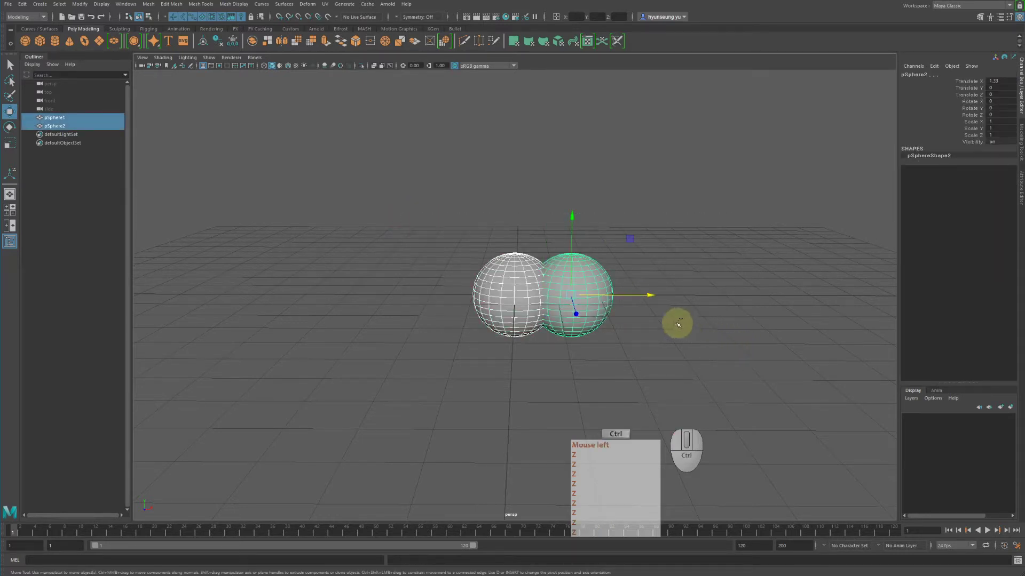
pyautogui.hotkey('ctrl', 'd')
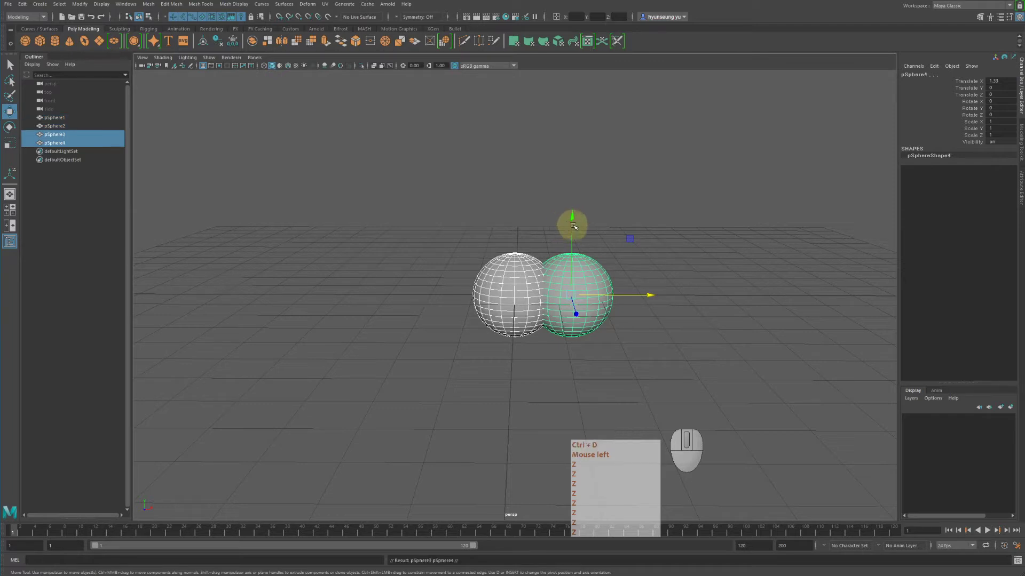
pyautogui.moveTo(573, 226); pyautogui.dragTo(585, 91)
# Step: Select all four spheres and raise them together about 1.54 units along Y above the grid
pyautogui.keyDown('alt'); pyautogui.moveTo(595, 200); pyautogui.dragTo(601, 183); pyautogui.keyUp('alt')
pyautogui.keyDown('alt'); pyautogui.moveTo(603, 188); pyautogui.dragTo(585, 207, button='middle'); pyautogui.keyUp('alt')
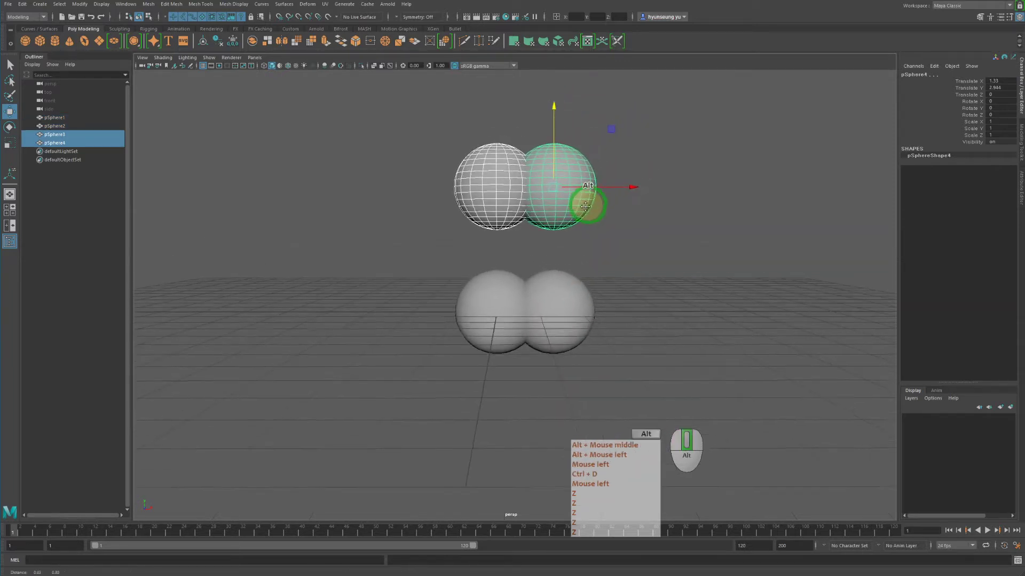
pyautogui.keyDown('alt'); pyautogui.moveTo(585, 207); pyautogui.dragTo(597, 212); pyautogui.keyUp('alt')
pyautogui.keyDown('alt'); pyautogui.moveTo(597, 213); pyautogui.dragTo(567, 279, button='middle'); pyautogui.keyUp('alt')
pyautogui.moveTo(309, 177); pyautogui.dragTo(677, 416)
pyautogui.press('w')
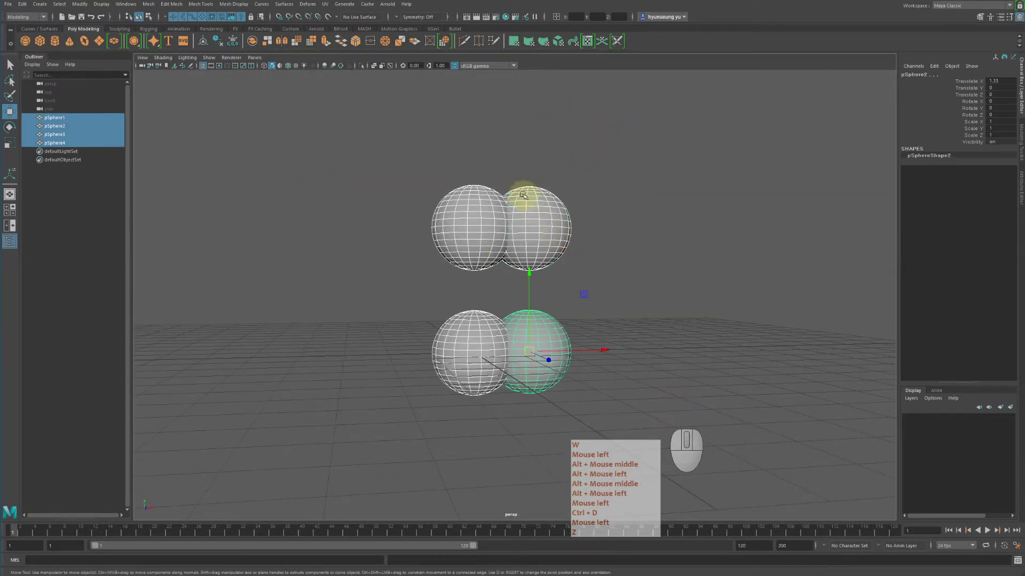
pyautogui.moveTo(529, 270); pyautogui.dragTo(530, 246)
pyautogui.keyDown('alt'); pyautogui.moveTo(529, 246); pyautogui.dragTo(514, 235, button='middle'); pyautogui.keyUp('alt')
# Step: Merge the upper pair of spheres with a Boolean Union
pyautogui.click(148, 4)
pyautogui.moveTo(165, 25)
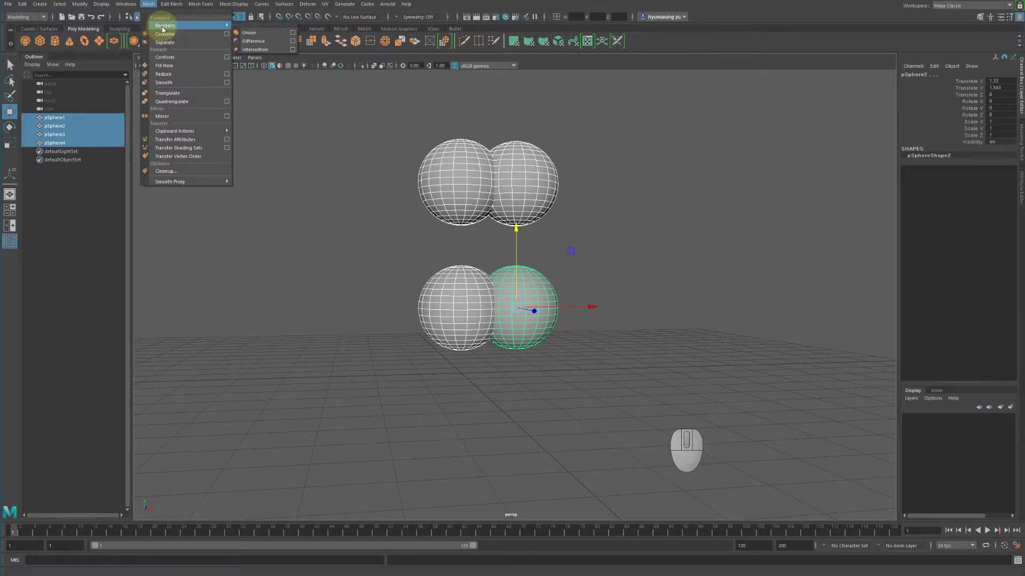
pyautogui.click(281, 133)
pyautogui.moveTo(394, 154); pyautogui.dragTo(544, 209)
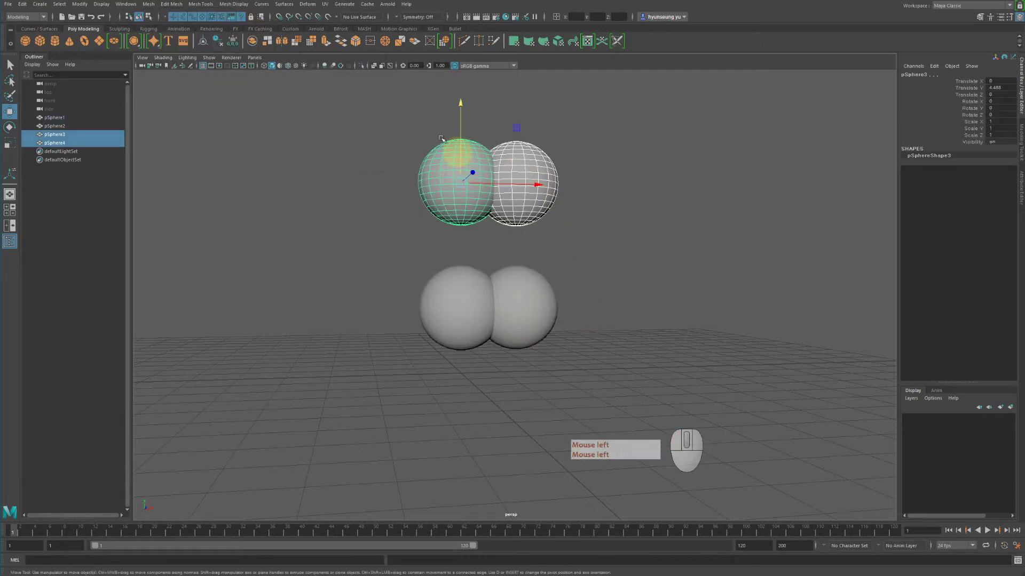
pyautogui.click(149, 4)
pyautogui.moveTo(165, 25)
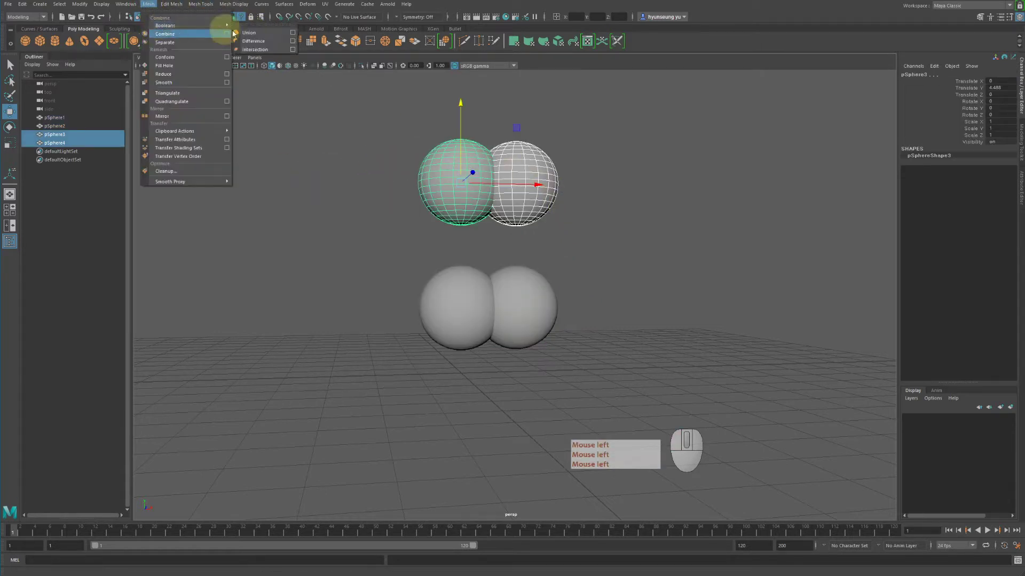
pyautogui.click(250, 33)
# Step: Combine the lower pair of spheres into one mesh with Combine and deselect it
pyautogui.moveTo(401, 275); pyautogui.dragTo(410, 308)
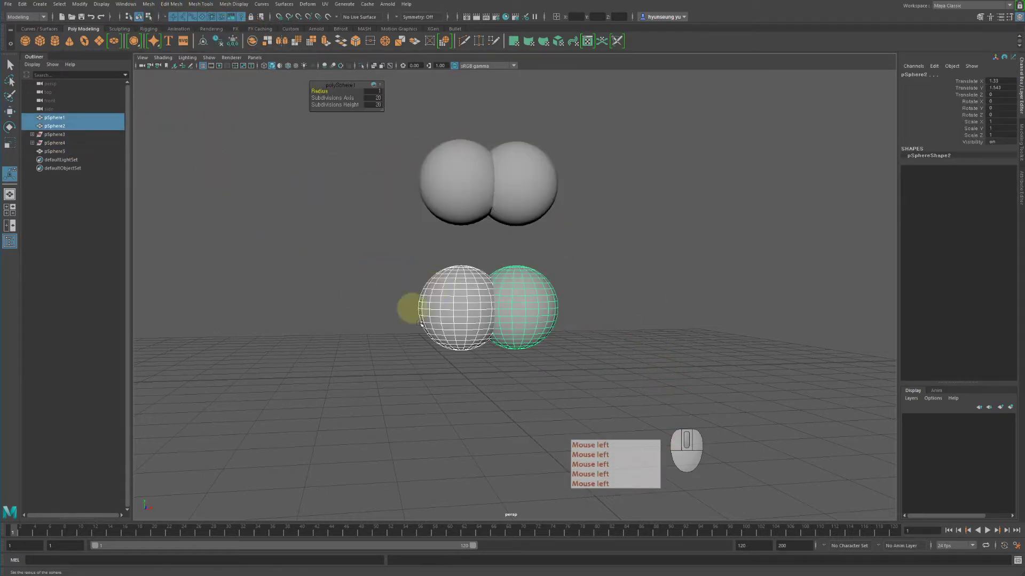
pyautogui.click(149, 4)
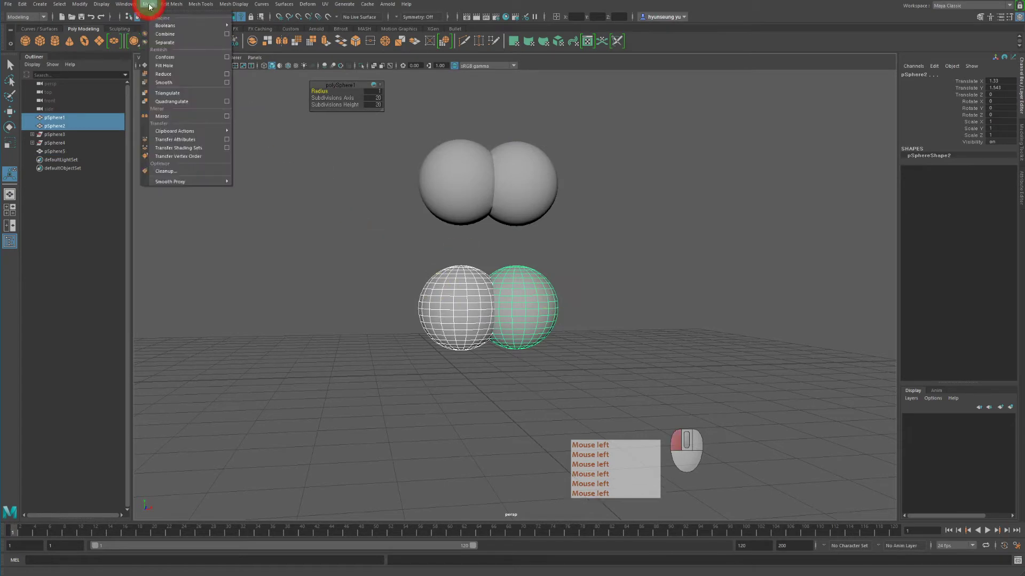
pyautogui.click(165, 33)
pyautogui.click(674, 298)
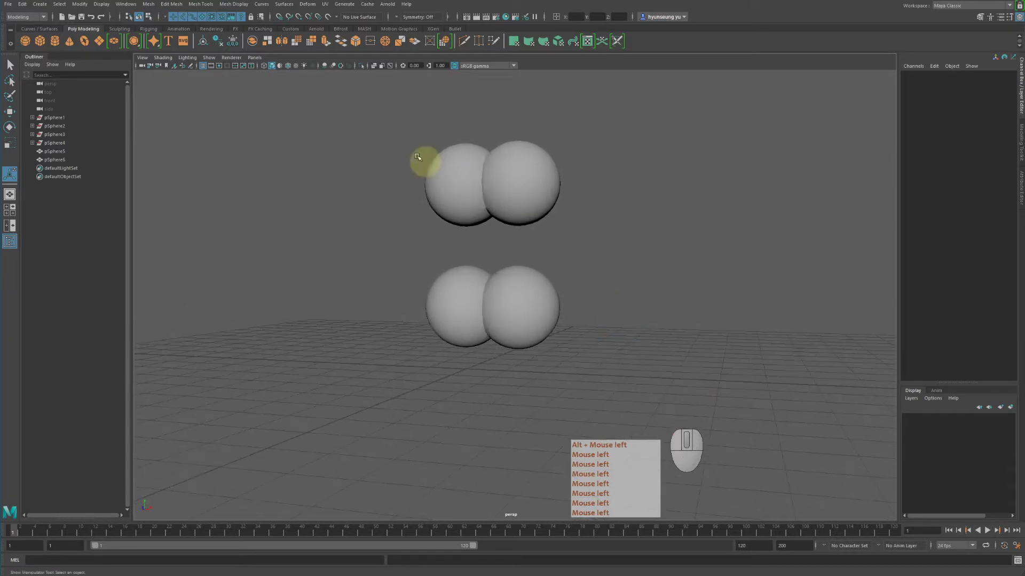
# Step: Compare the upper Boolean mesh with the lower combined mesh in shaded and wireframe display
pyautogui.moveTo(423, 160); pyautogui.dragTo(633, 342)
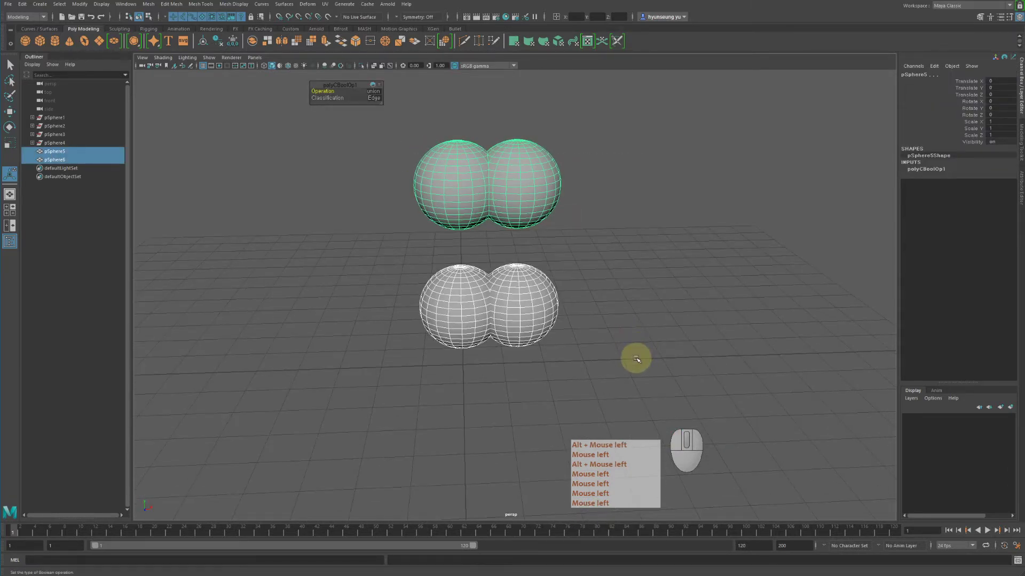
pyautogui.keyDown('alt'); pyautogui.moveTo(633, 357); pyautogui.dragTo(631, 312); pyautogui.keyUp('alt')
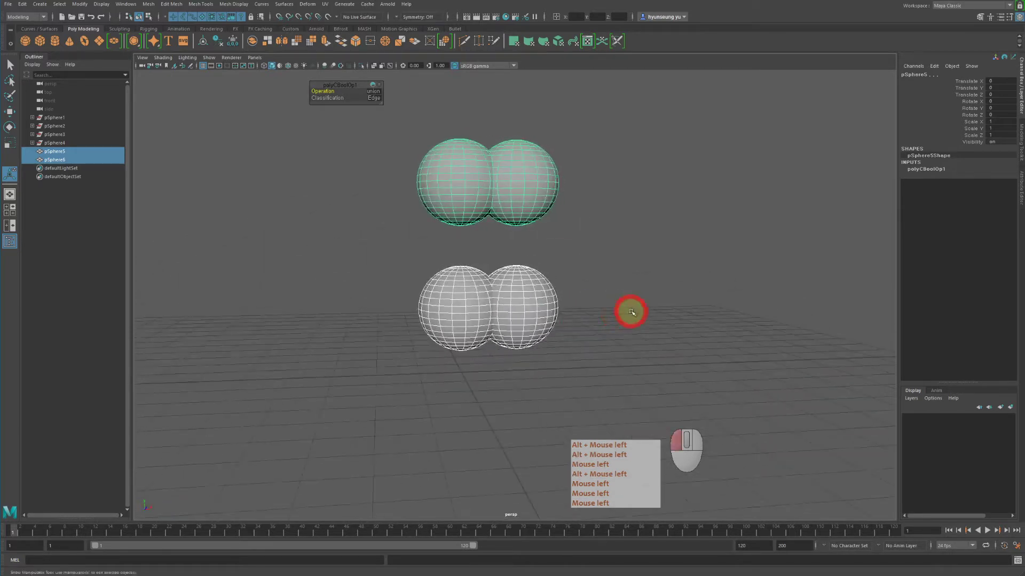
pyautogui.click(631, 312)
pyautogui.press('5')
pyautogui.keyDown('alt'); pyautogui.moveTo(603, 343); pyautogui.dragTo(507, 312, button='right'); pyautogui.keyUp('alt')
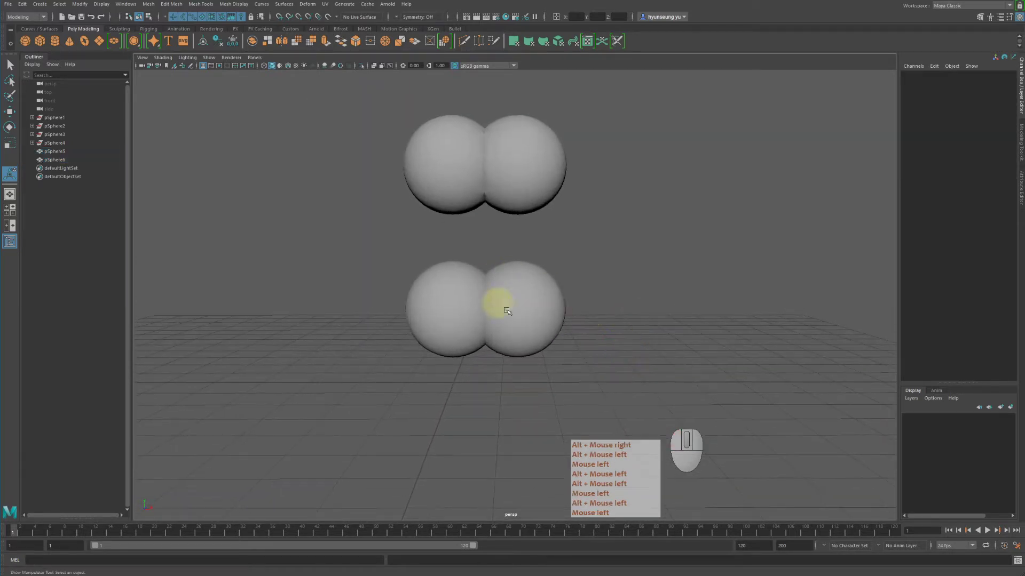
pyautogui.press('4')
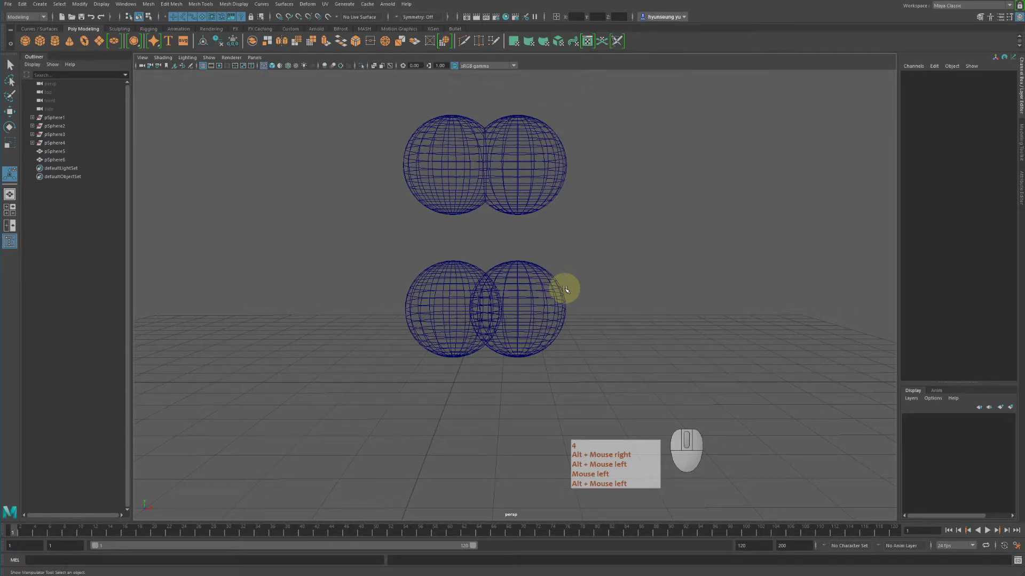
# Step: Cycle the viewport through wireframe, shaded, textured and all-lights display modes, finishing in shaded display
pyautogui.press('5')
pyautogui.press('6')
pyautogui.press('7')
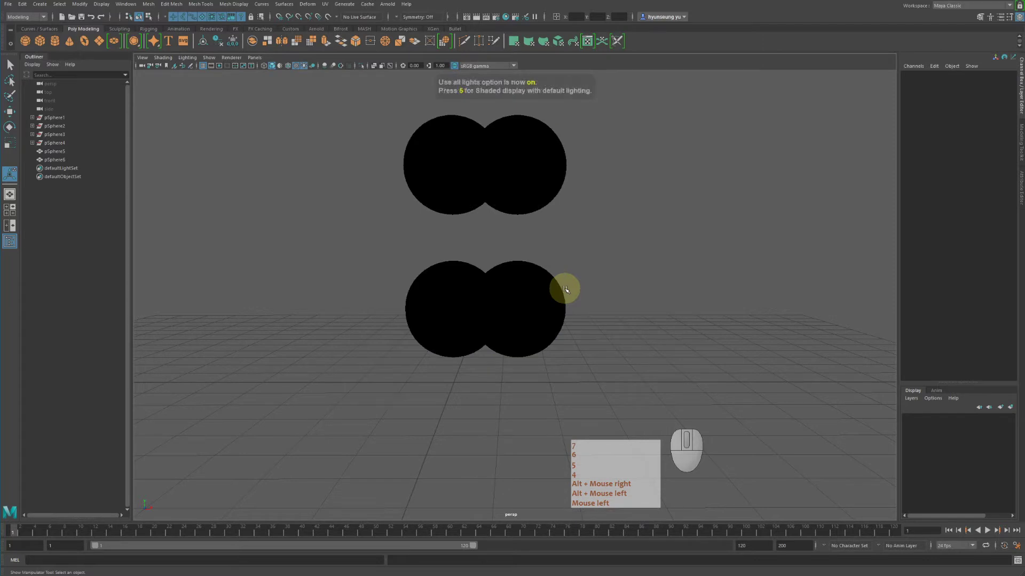
pyautogui.press('4')
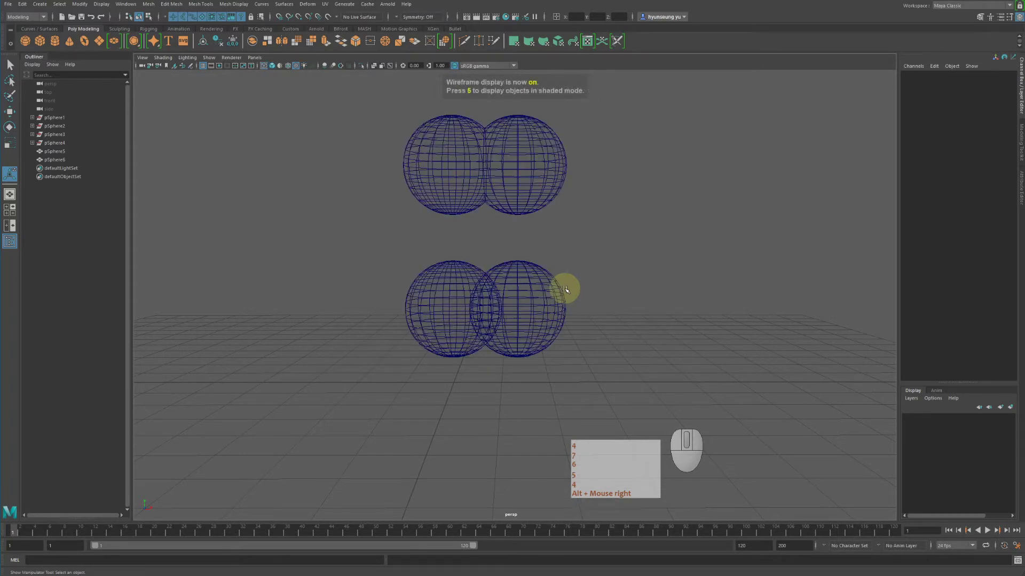
pyautogui.press('5')
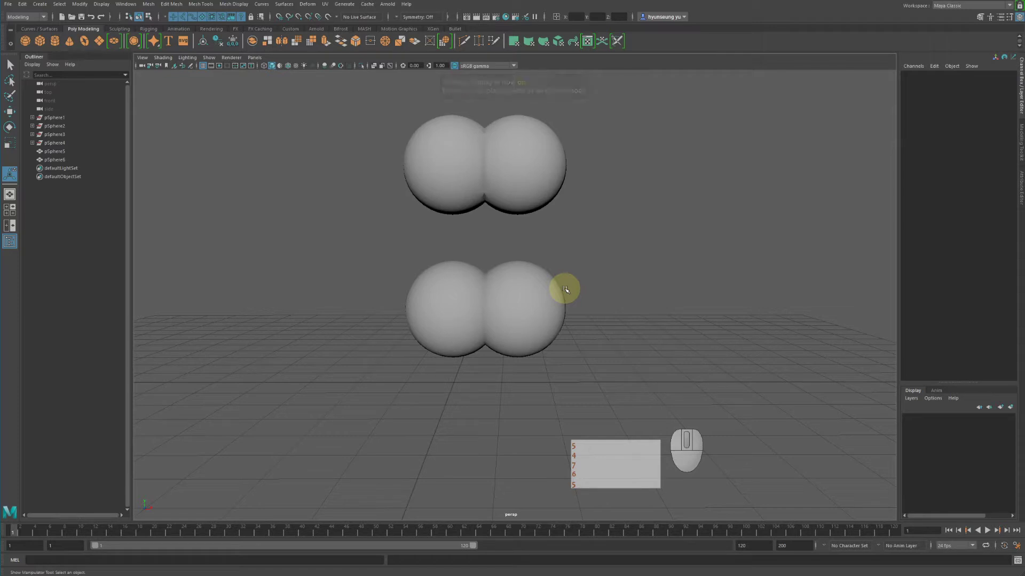
pyautogui.press('5')
pyautogui.press('5')
pyautogui.press('5')
pyautogui.press('5')
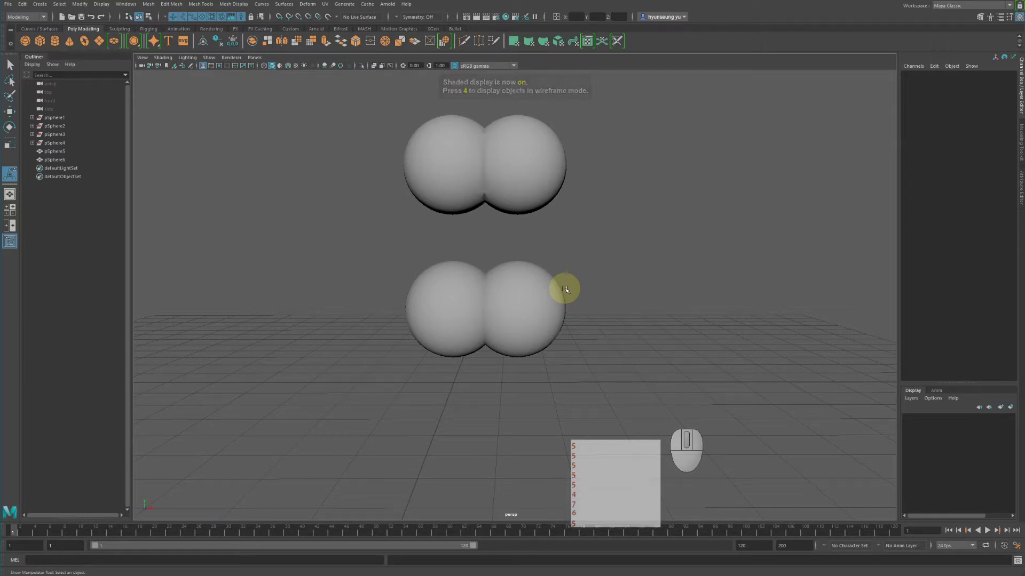
pyautogui.press('6')
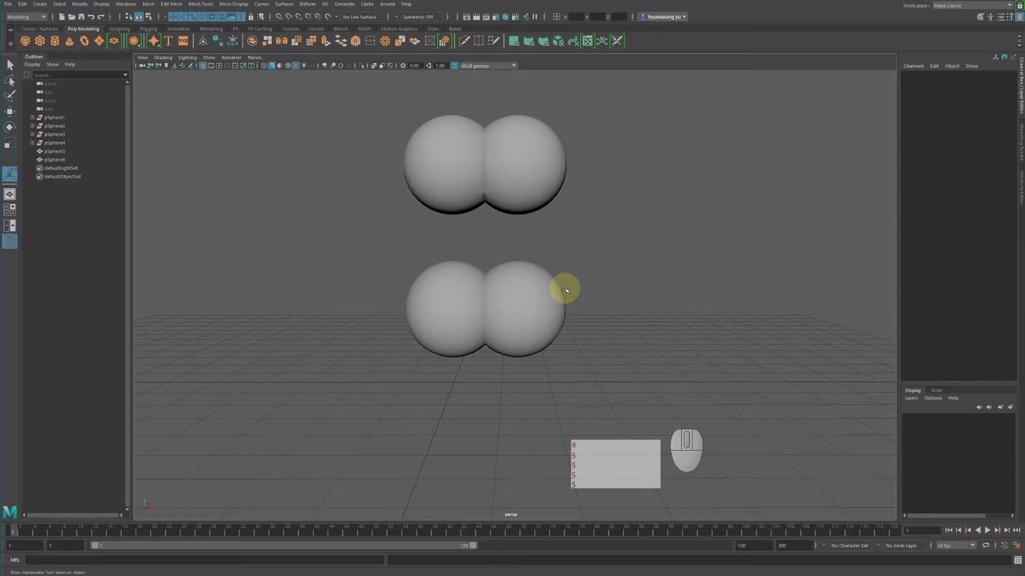
pyautogui.press('7')
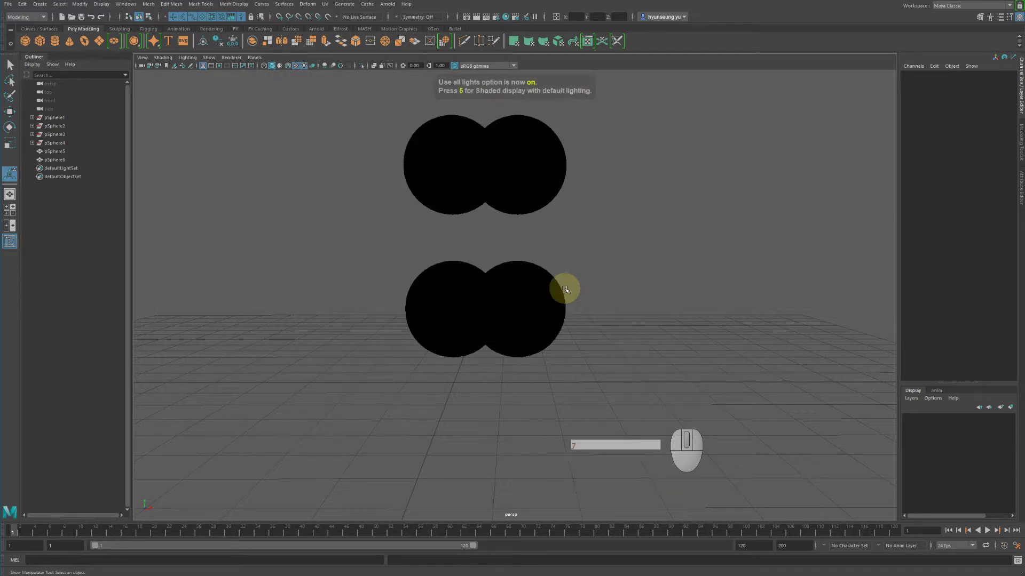
pyautogui.press('4')
pyautogui.press('5')
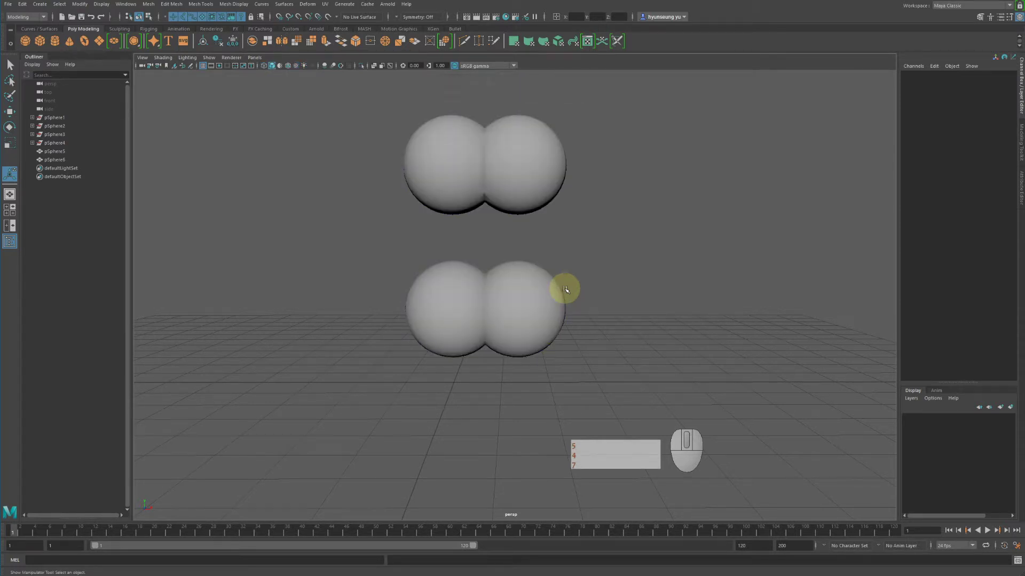
# Step: Switch the viewport to wireframe display and select the lower combined mesh to examine its overlapping interior
pyautogui.press('4')
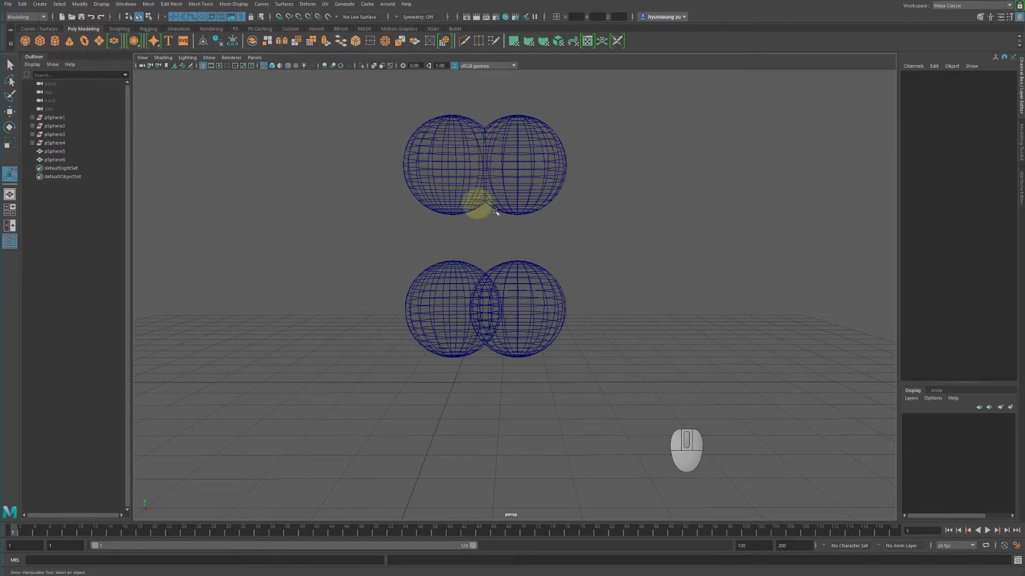
pyautogui.click(550, 336)
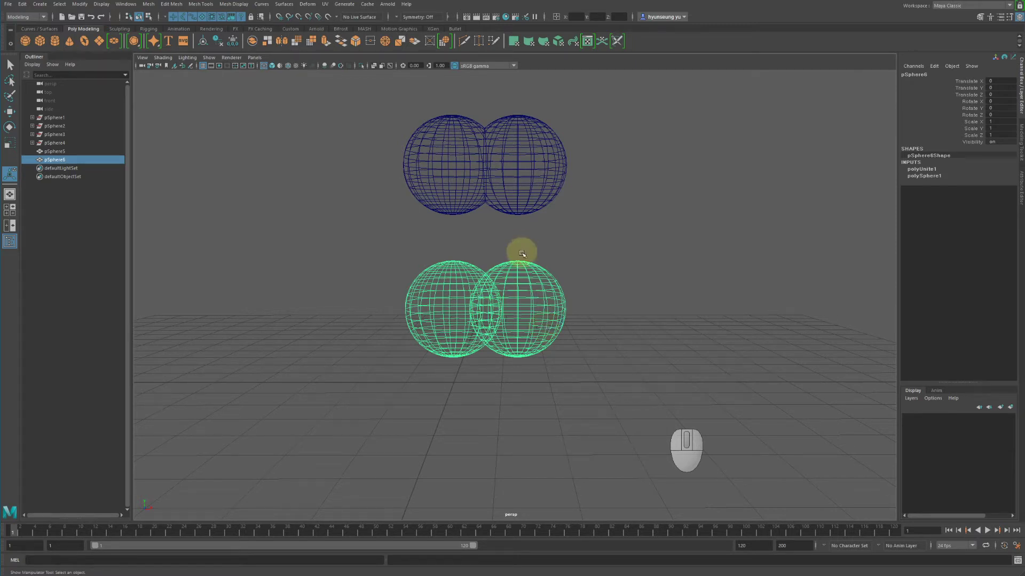
# Step: Return the viewport to shaded display and try to split the upper Boolean mesh with Separate
pyautogui.press('5')
pyautogui.keyDown('alt'); pyautogui.moveTo(543, 327); pyautogui.dragTo(539, 206, button='right'); pyautogui.keyUp('alt')
pyautogui.click(508, 154)
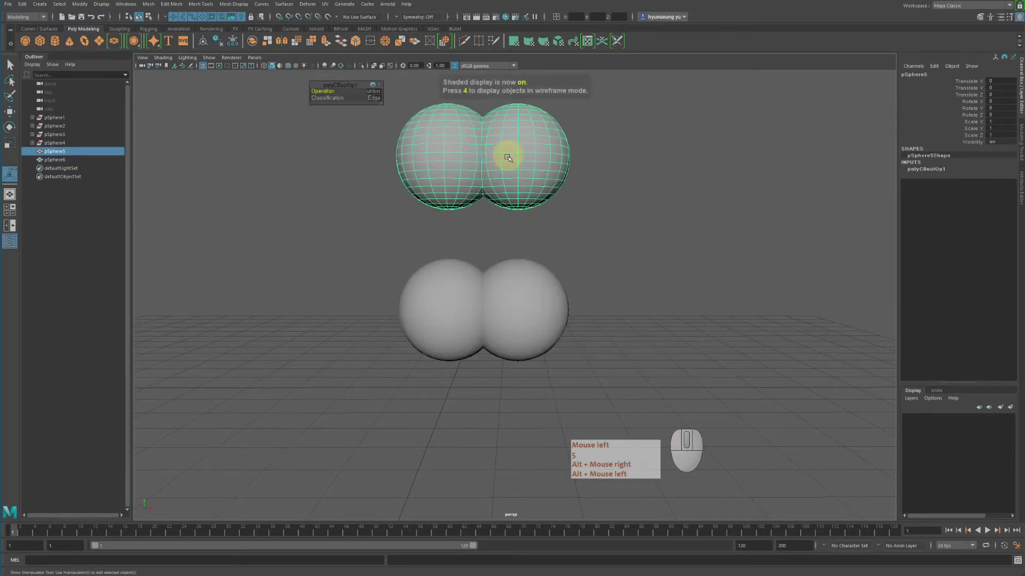
pyautogui.click(166, 5)
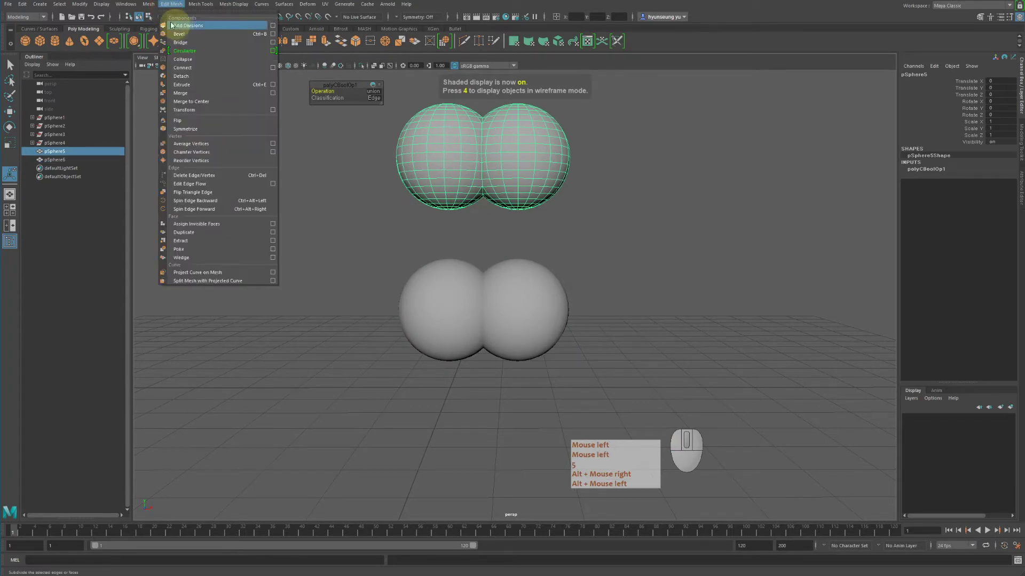
pyautogui.moveTo(148, 4)
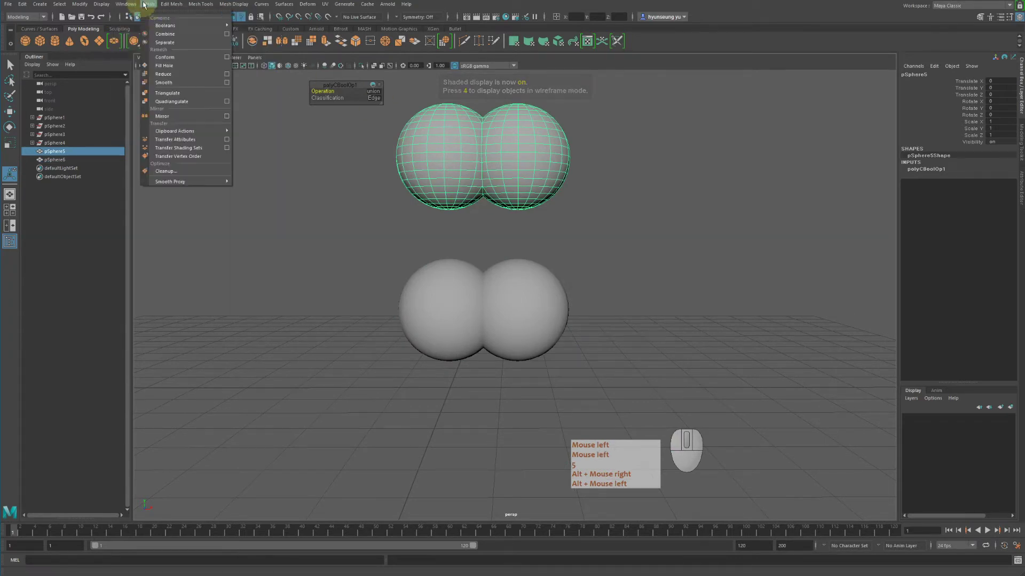
pyautogui.click(174, 43)
pyautogui.click(652, 201)
pyautogui.click(560, 165)
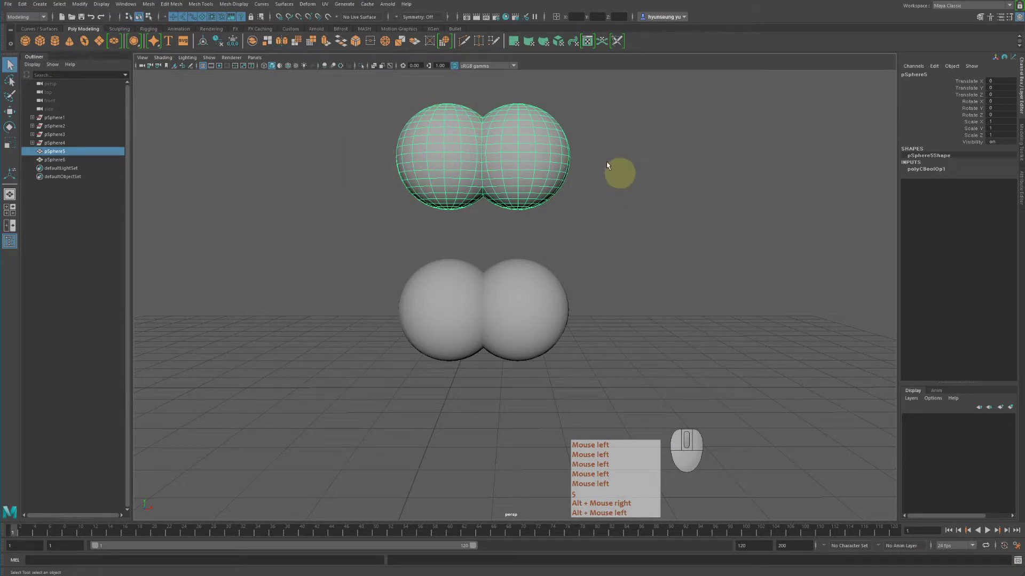
# Step: Split the lower combined mesh with Separate and select its right-hand sphere for moving
pyautogui.click(537, 365)
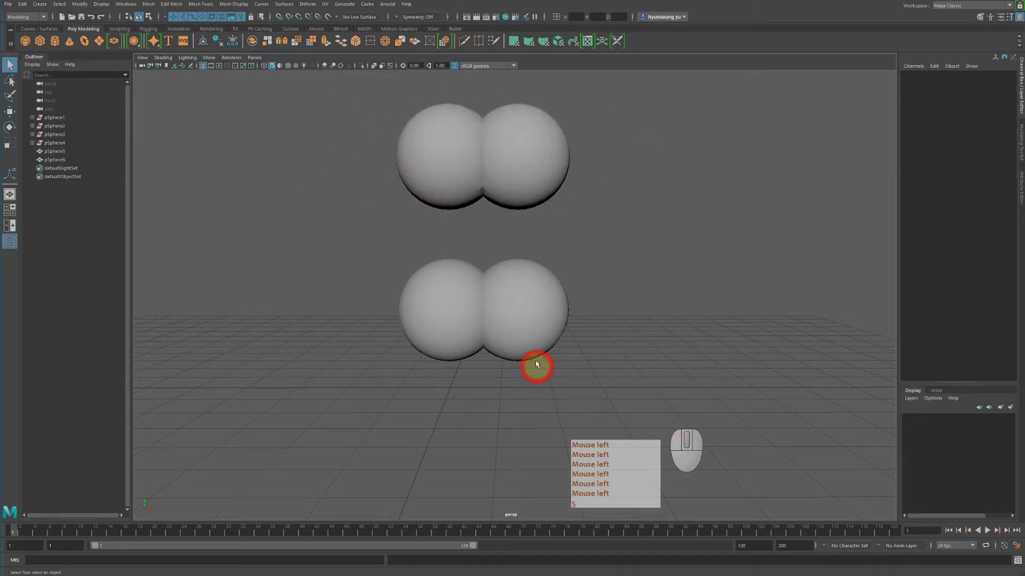
pyautogui.click(480, 291)
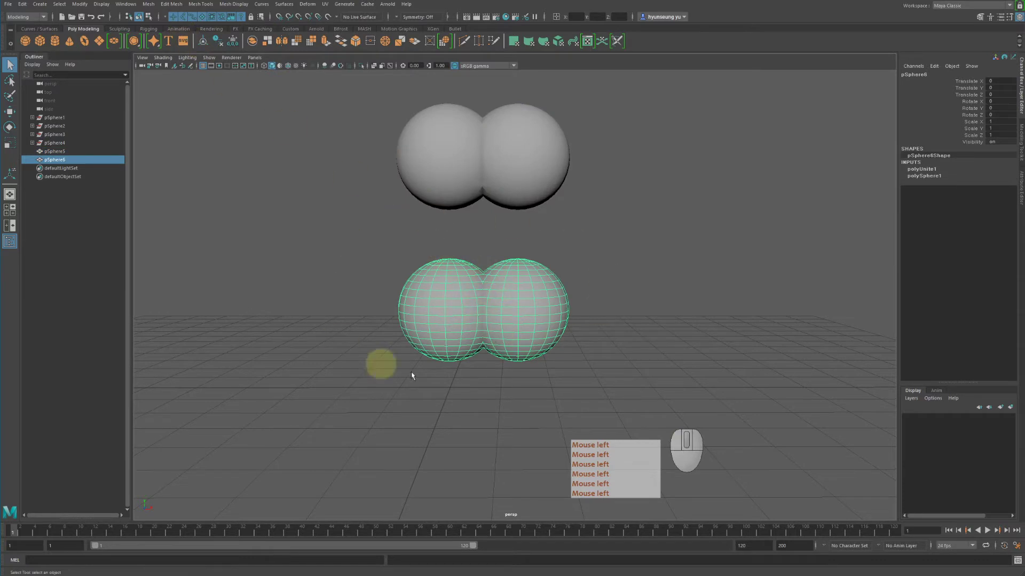
pyautogui.click(148, 4)
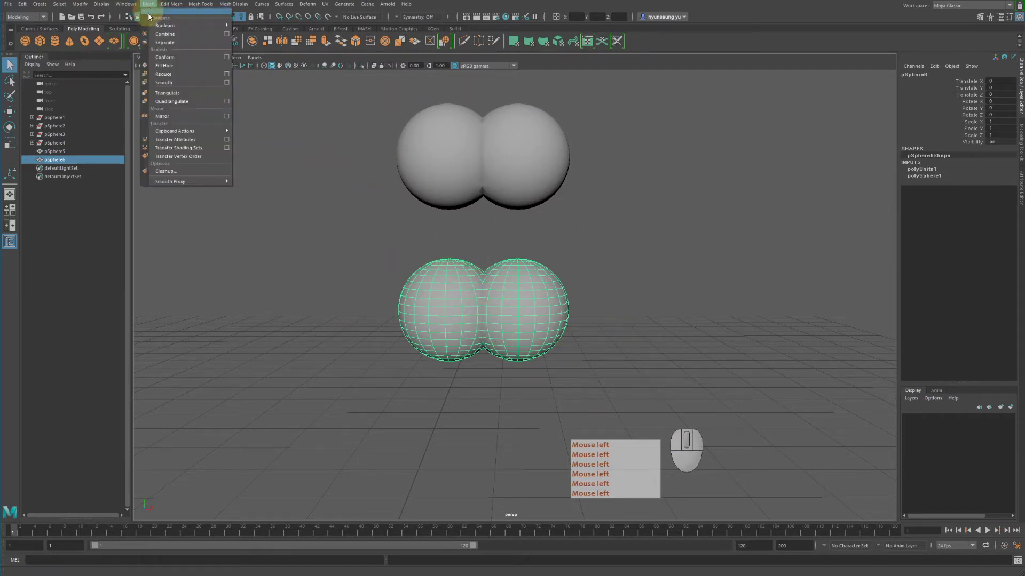
pyautogui.click(165, 42)
pyautogui.click(549, 309)
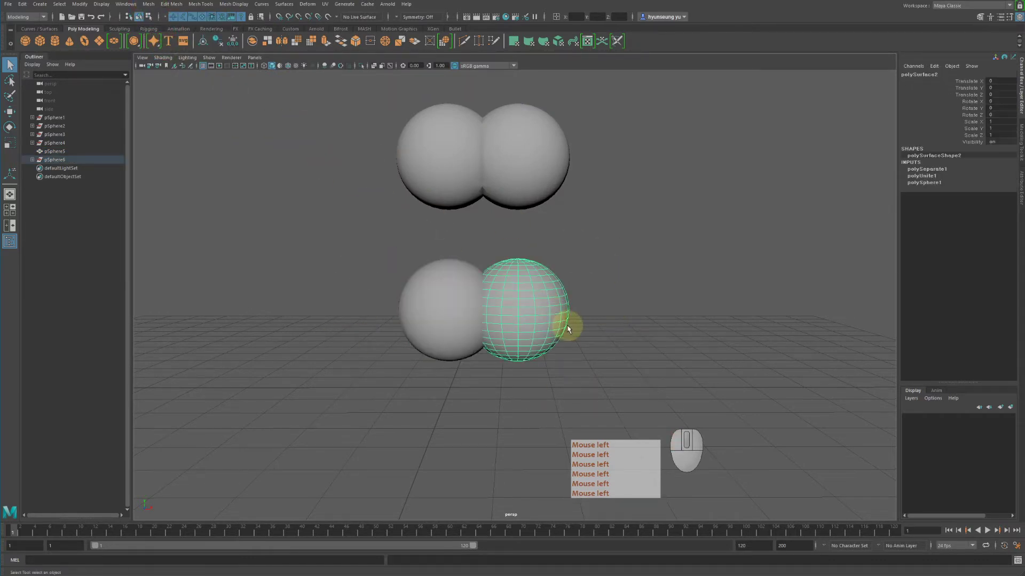
pyautogui.press('w')
pyautogui.click(581, 380)
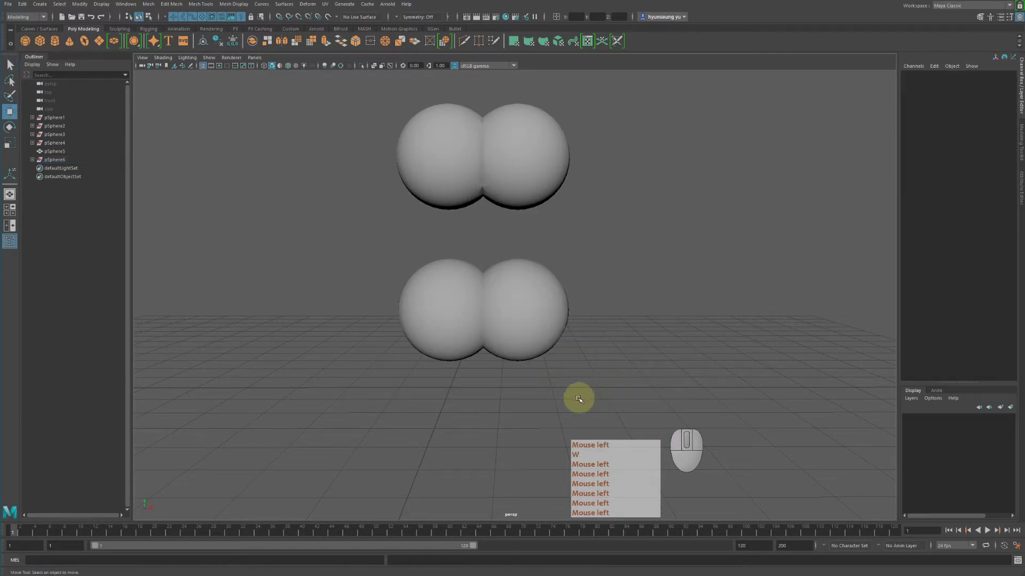
pyautogui.hotkey('ctrl', 'z')
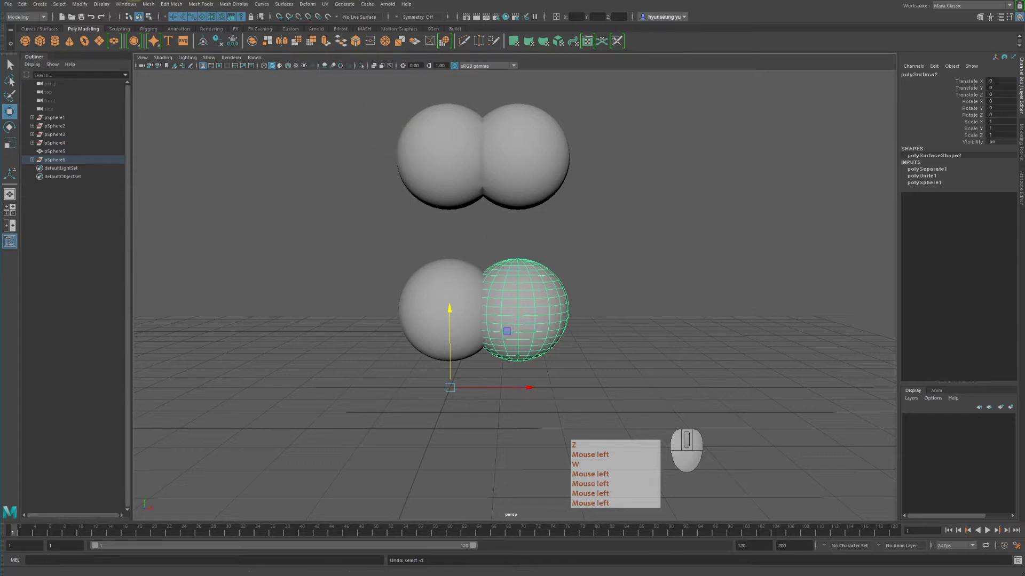
# Step: Review the Boolean operations and compare the upper Boolean mesh with the lower separated spheres in wireframe and shaded display
pyautogui.click(150, 4)
pyautogui.moveTo(165, 26)
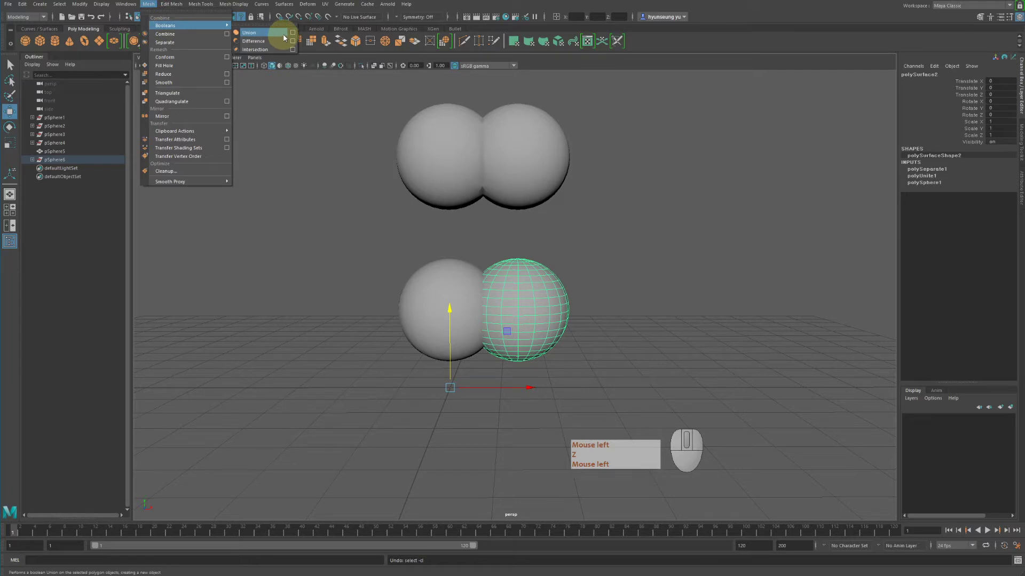
pyautogui.click(477, 127)
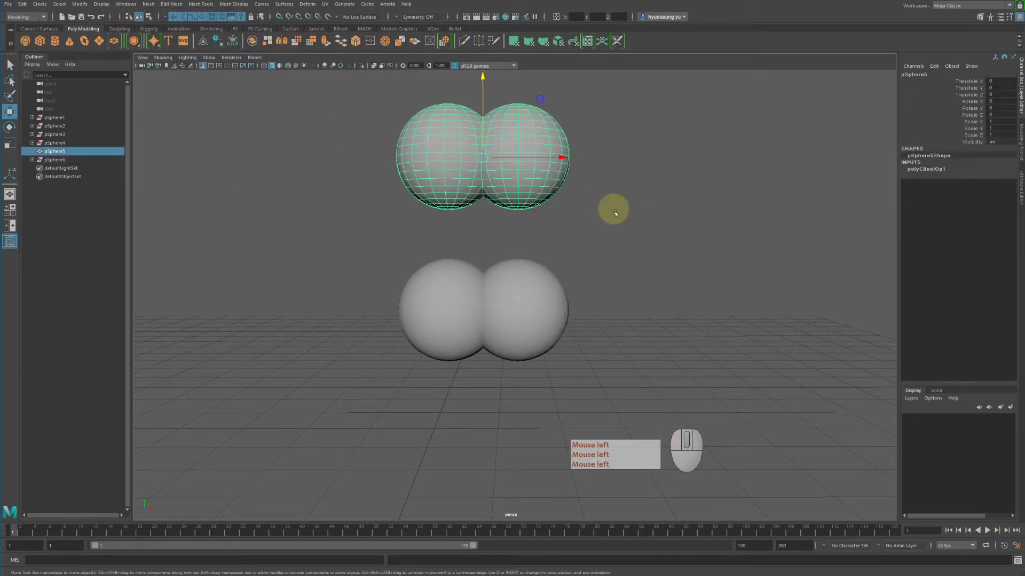
pyautogui.press('3')
pyautogui.press('4')
pyautogui.press('4')
pyautogui.click(501, 208)
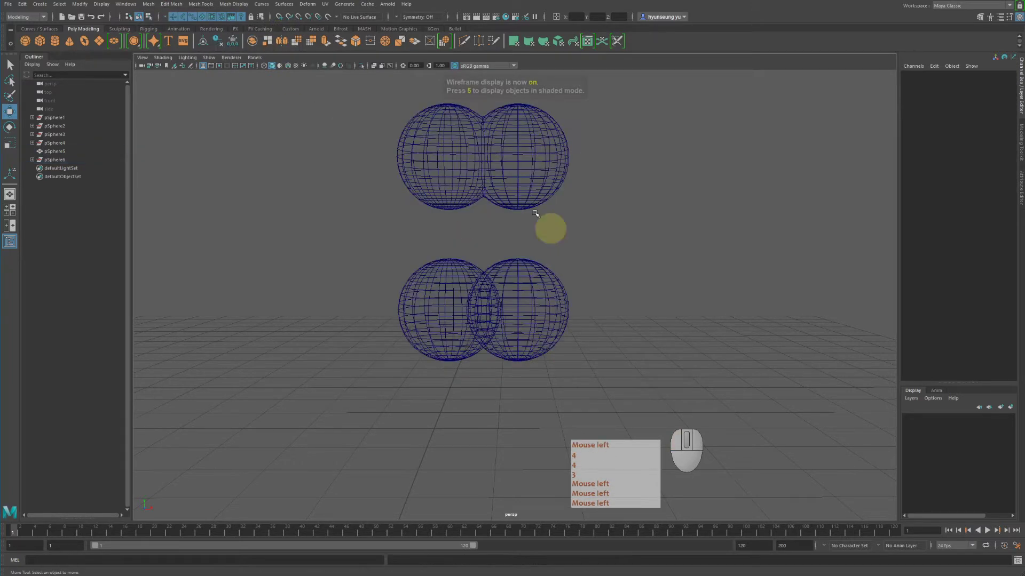
pyautogui.click(549, 226)
pyautogui.press('5')
pyautogui.press('1')
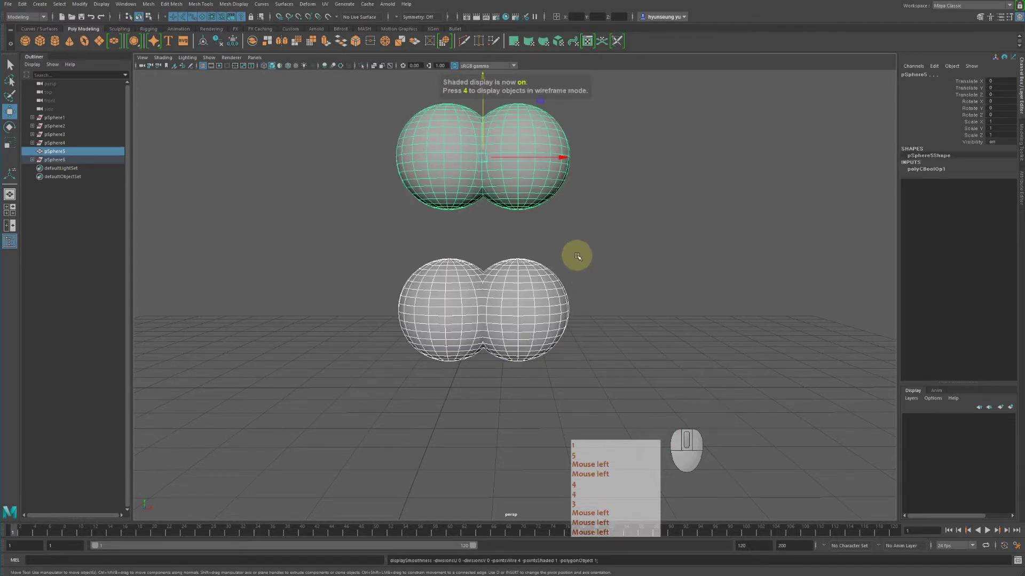
# Step: Delete all sphere meshes and the leftover pSphere groups from the scene
pyautogui.click(595, 255)
pyautogui.click(603, 289)
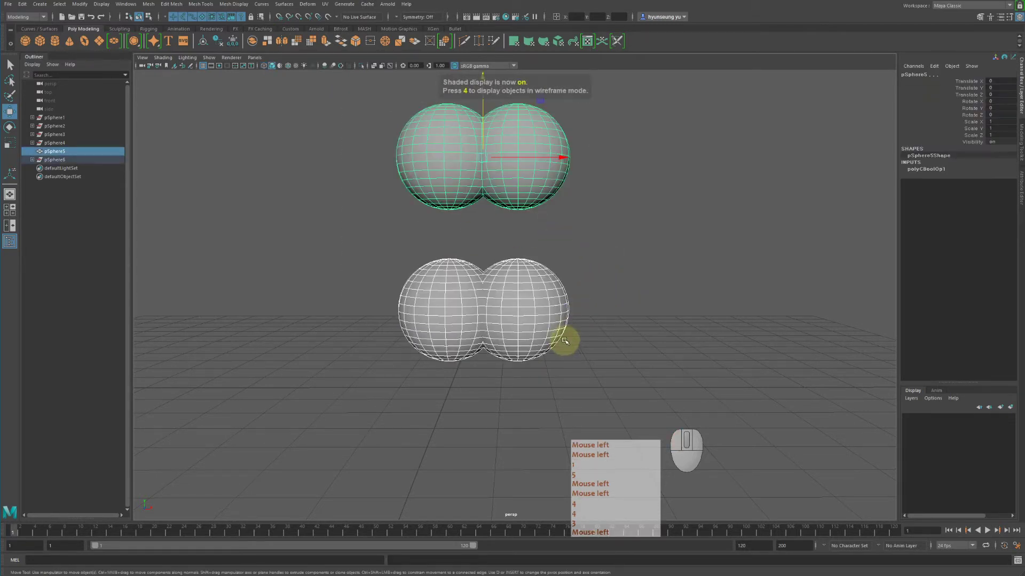
pyautogui.press('Delete')
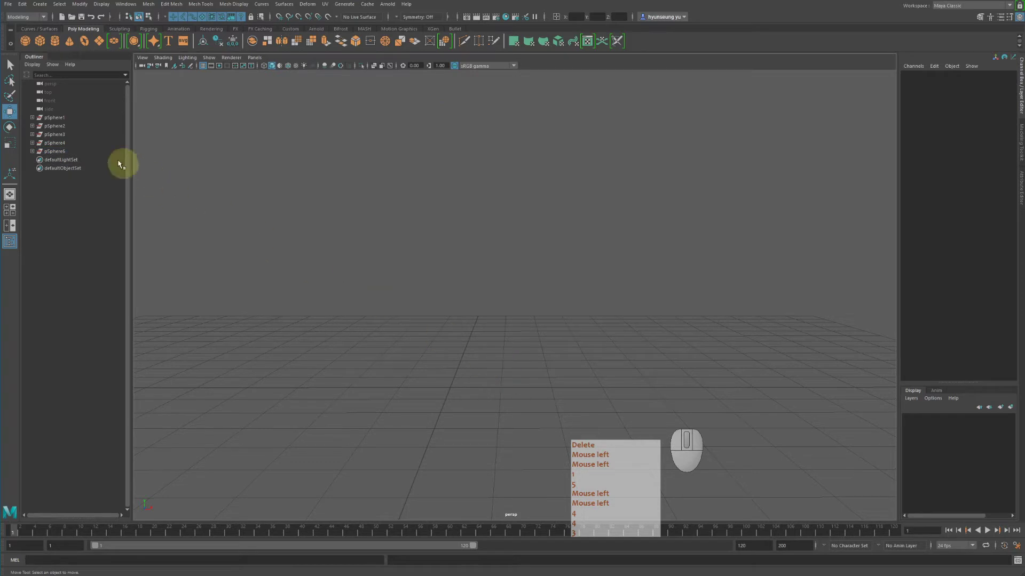
pyautogui.moveTo(60, 118); pyautogui.dragTo(81, 150)
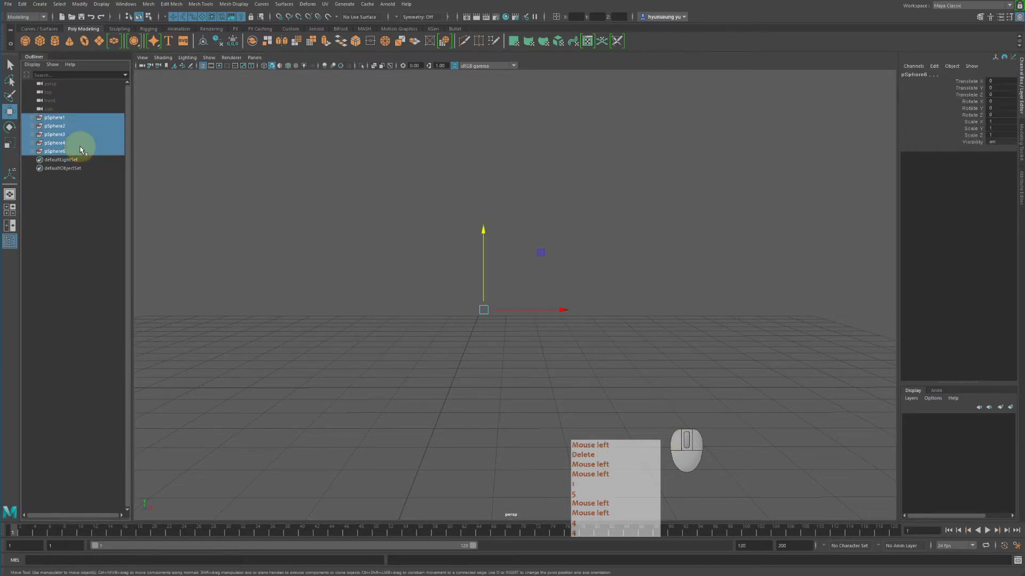
pyautogui.press('Delete')
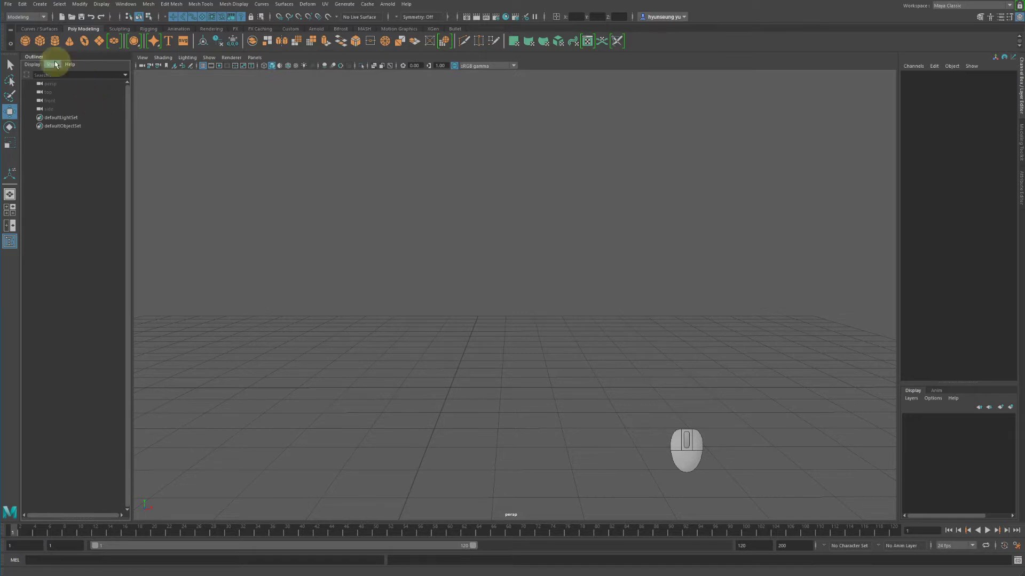
# Step: Create a polygon cube, raise it to about Y 3.7 above the grid and frame it in the perspective view
pyautogui.click(40, 46)
pyautogui.keyDown('alt'); pyautogui.moveTo(507, 229); pyautogui.dragTo(521, 282); pyautogui.keyUp('alt')
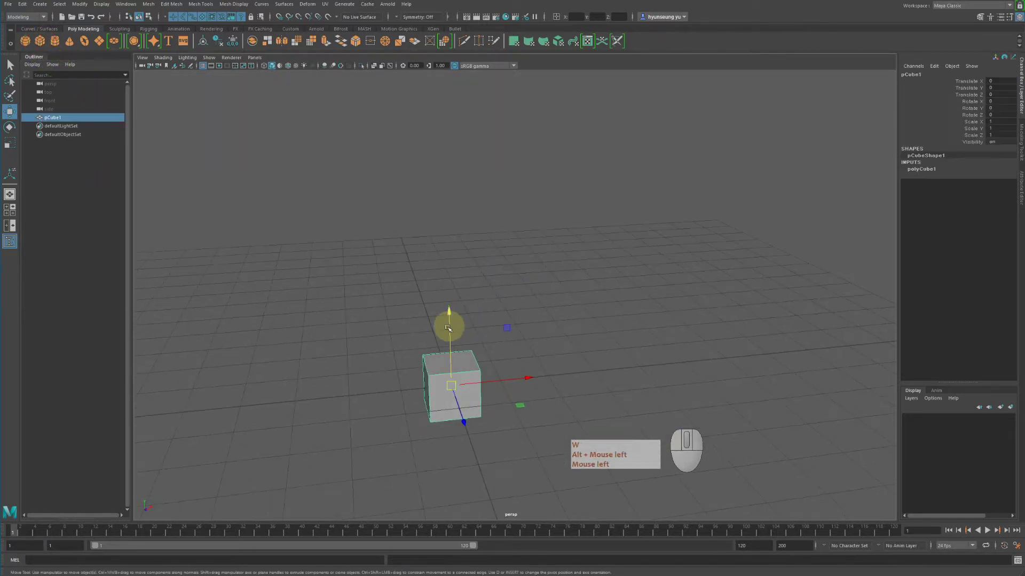
pyautogui.moveTo(448, 320); pyautogui.dragTo(442, 183)
pyautogui.click(526, 197)
pyautogui.press('w')
pyautogui.keyDown('alt'); pyautogui.moveTo(526, 197); pyautogui.dragTo(702, 314); pyautogui.keyUp('alt')
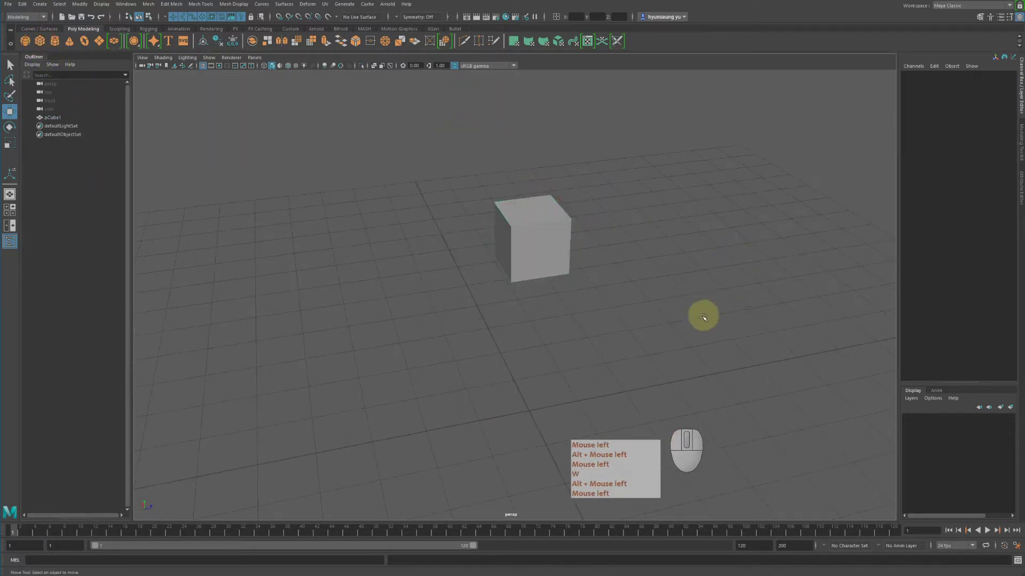
pyautogui.moveTo(390, 175); pyautogui.dragTo(613, 307)
pyautogui.press('f')
pyautogui.keyDown('alt'); pyautogui.moveTo(614, 306); pyautogui.dragTo(560, 288, button='right'); pyautogui.keyUp('alt')
pyautogui.moveTo(560, 289)
pyautogui.keyDown('alt'); pyautogui.mouseDown()
pyautogui.moveTo(549, 272)
pyautogui.moveTo(559, 278)
pyautogui.mouseUp(); pyautogui.keyUp('alt')
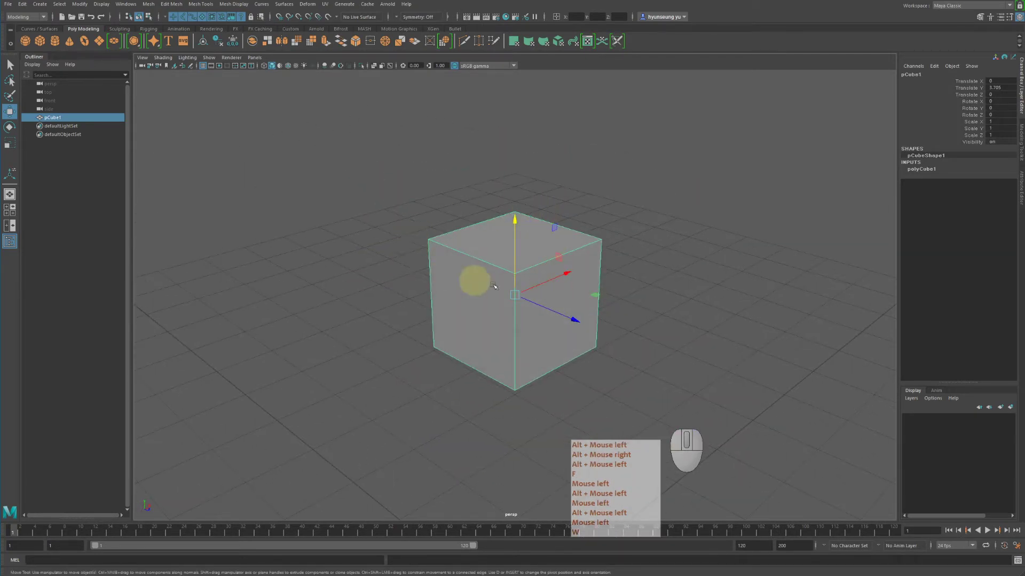
# Step: Examine the cube from above, below and all sides in the perspective view
pyautogui.keyDown('alt'); pyautogui.moveTo(494, 287); pyautogui.dragTo(683, 339); pyautogui.keyUp('alt')
pyautogui.press('q')
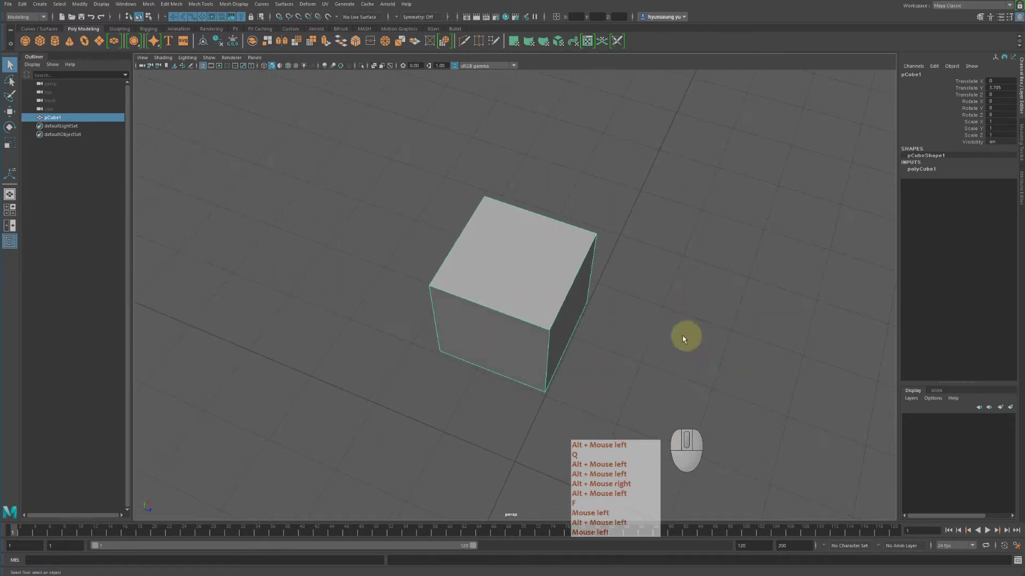
pyautogui.keyDown('alt'); pyautogui.moveTo(486, 309); pyautogui.dragTo(590, 428); pyautogui.keyUp('alt')
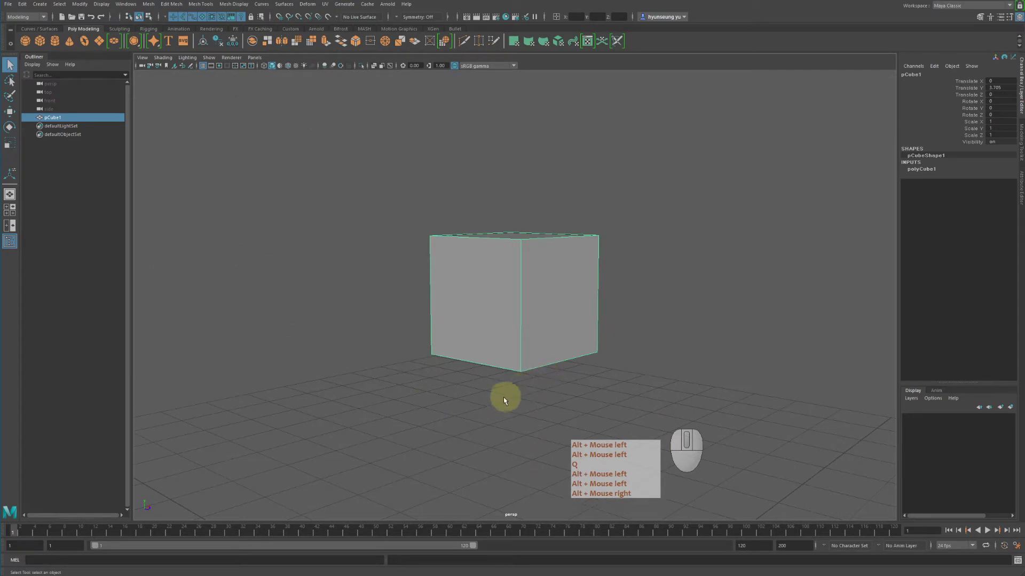
pyautogui.keyDown('alt'); pyautogui.moveTo(487, 403); pyautogui.dragTo(527, 400); pyautogui.keyUp('alt')
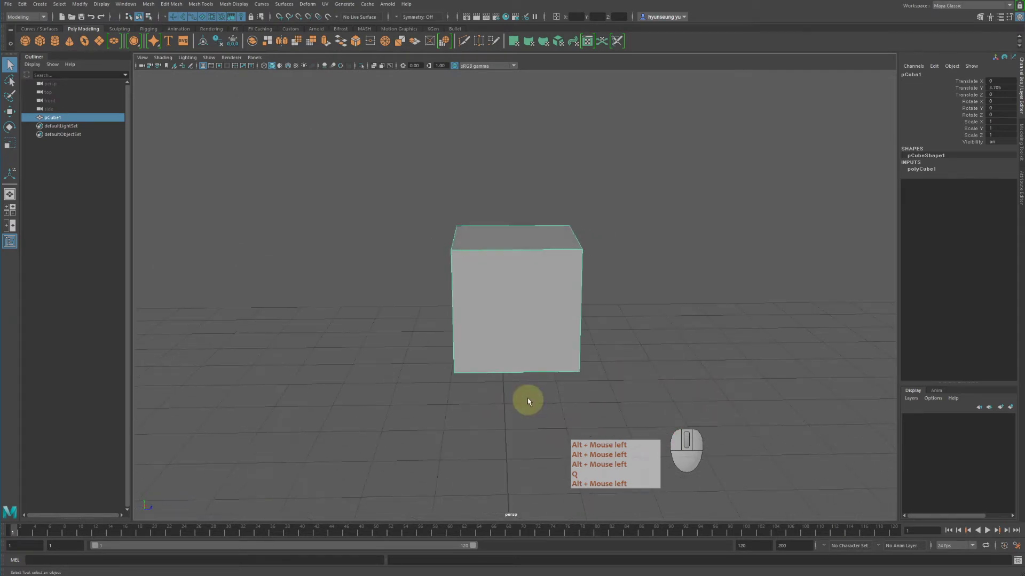
pyautogui.keyDown('alt'); pyautogui.moveTo(528, 265); pyautogui.dragTo(773, 258); pyautogui.keyUp('alt')
pyautogui.click(774, 258)
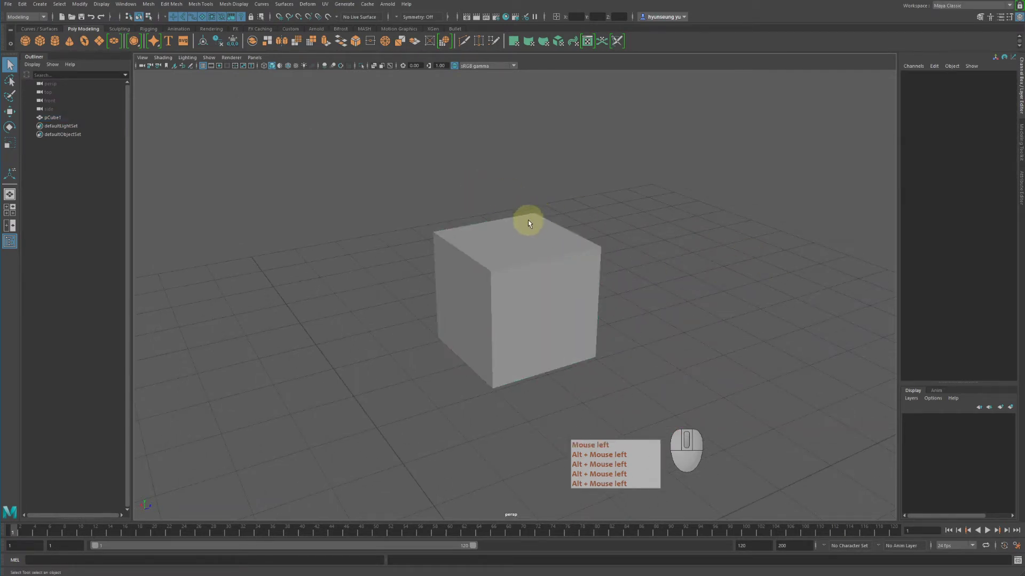
pyautogui.keyDown('alt'); pyautogui.moveTo(569, 251); pyautogui.dragTo(497, 233); pyautogui.keyUp('alt')
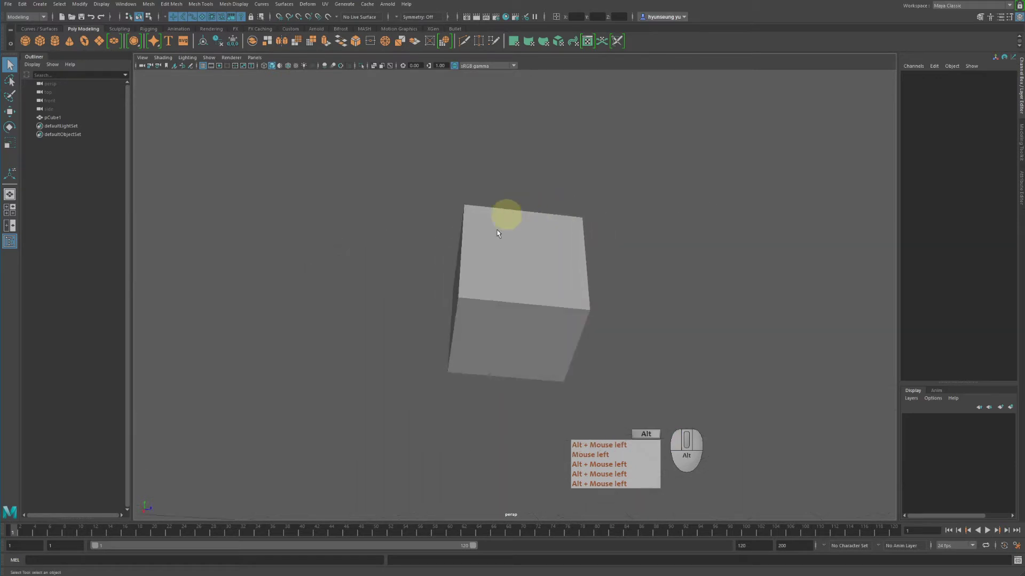
pyautogui.keyDown('alt'); pyautogui.moveTo(521, 340); pyautogui.dragTo(556, 311); pyautogui.keyUp('alt')
pyautogui.keyDown('alt'); pyautogui.moveTo(654, 322); pyautogui.dragTo(466, 345); pyautogui.keyUp('alt')
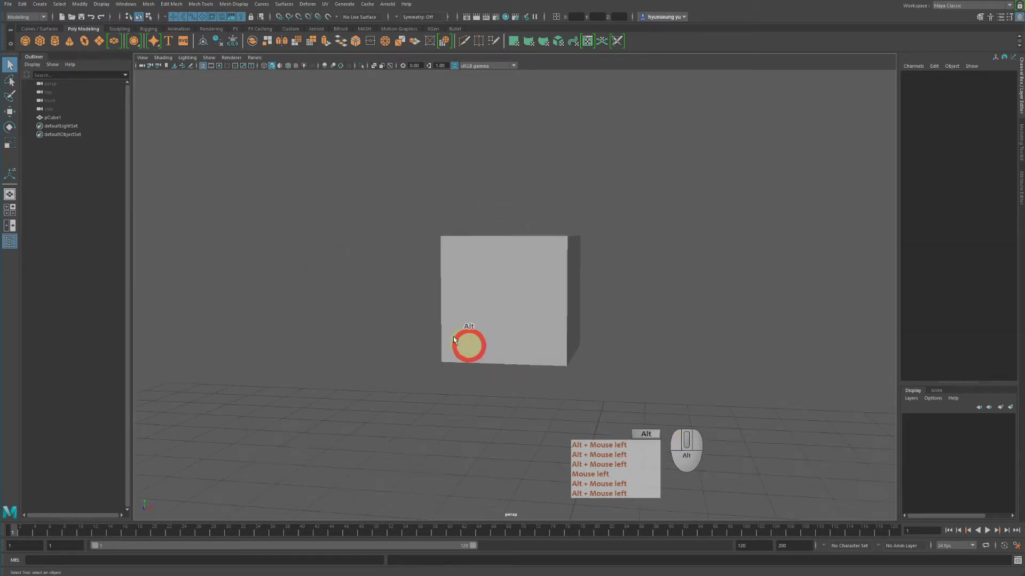
pyautogui.moveTo(673, 336)
pyautogui.keyDown('alt'); pyautogui.mouseDown()
pyautogui.moveTo(494, 343)
pyautogui.moveTo(537, 347)
pyautogui.moveTo(438, 189)
pyautogui.mouseUp(); pyautogui.keyUp('alt')
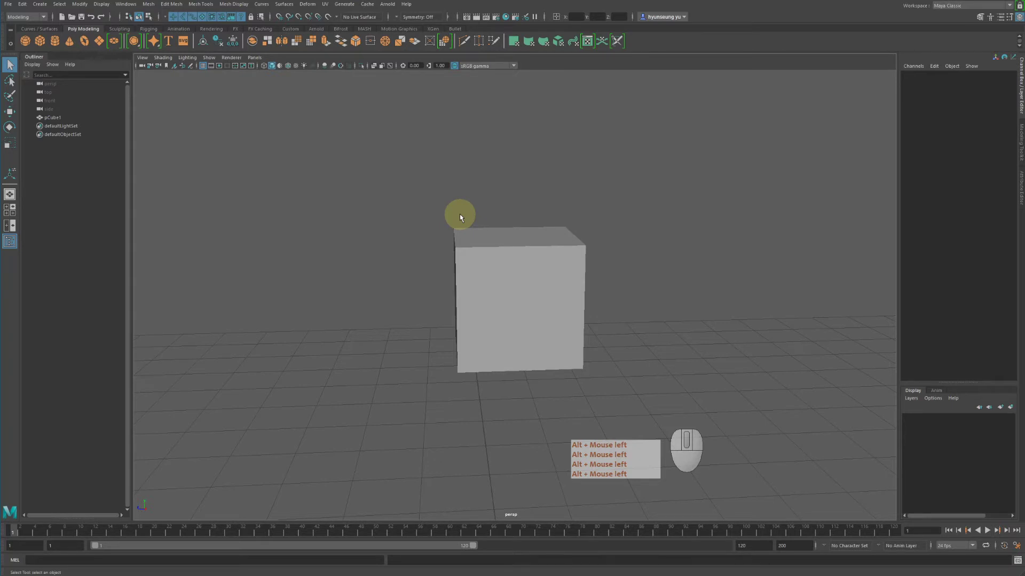
pyautogui.click(564, 242)
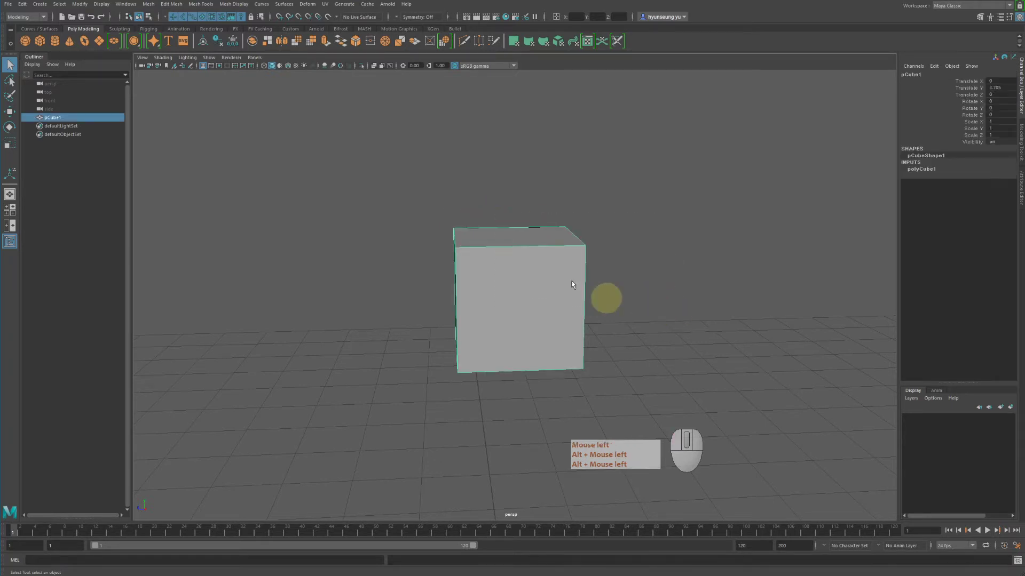
# Step: Create a polygon sphere and raise it to about Y 5, above the cube
pyautogui.click(25, 42)
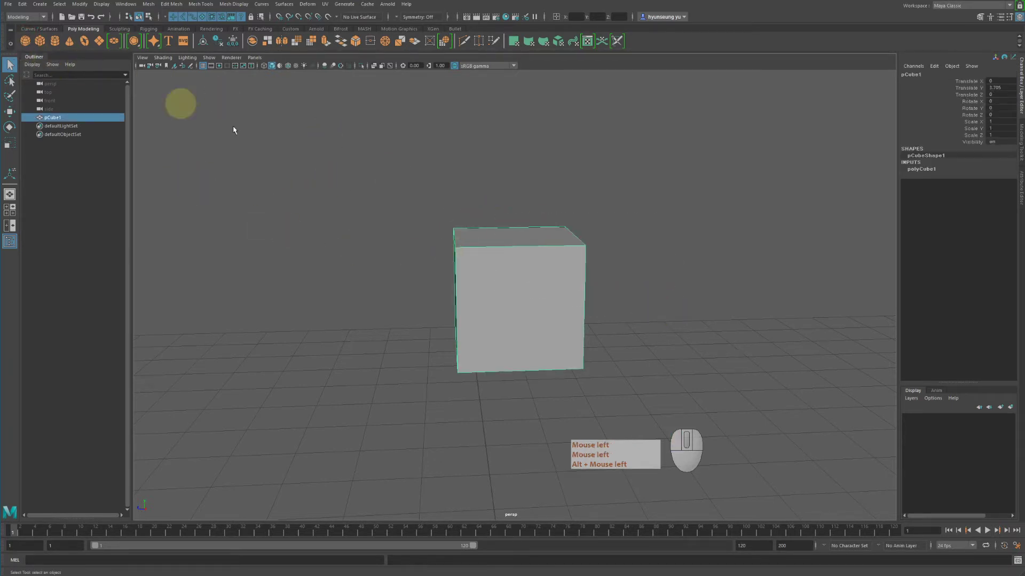
pyautogui.keyDown('alt'); pyautogui.moveTo(464, 256); pyautogui.dragTo(507, 268); pyautogui.keyUp('alt')
pyautogui.keyDown('alt'); pyautogui.moveTo(507, 269); pyautogui.dragTo(244, 238, button='right'); pyautogui.keyUp('alt')
pyautogui.press('w')
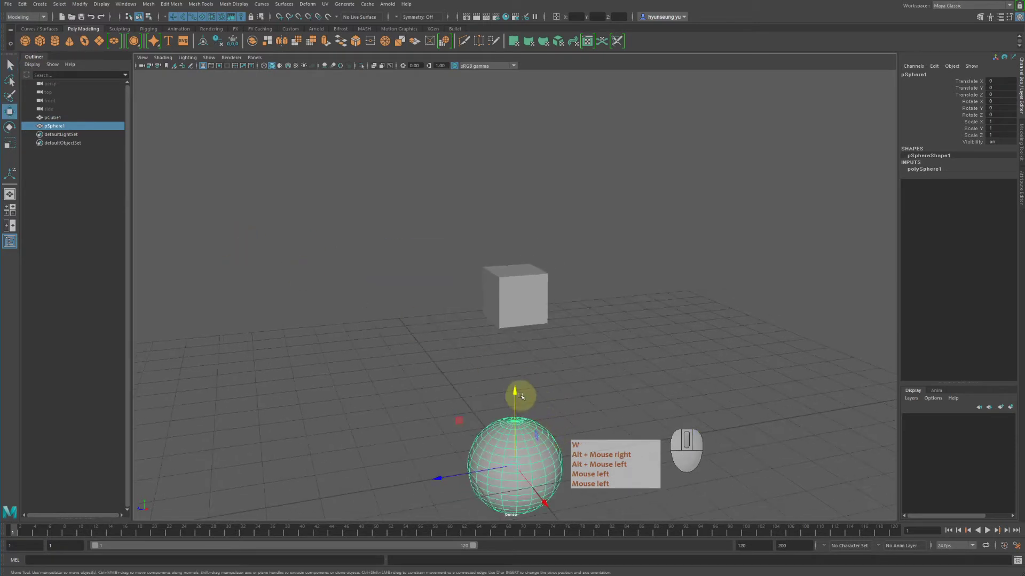
pyautogui.moveTo(522, 396); pyautogui.dragTo(531, 183)
pyautogui.keyDown('alt'); pyautogui.moveTo(530, 183); pyautogui.dragTo(587, 214, button='right'); pyautogui.keyUp('alt')
pyautogui.keyDown('alt'); pyautogui.moveTo(587, 213); pyautogui.dragTo(610, 220, button='middle'); pyautogui.keyUp('alt')
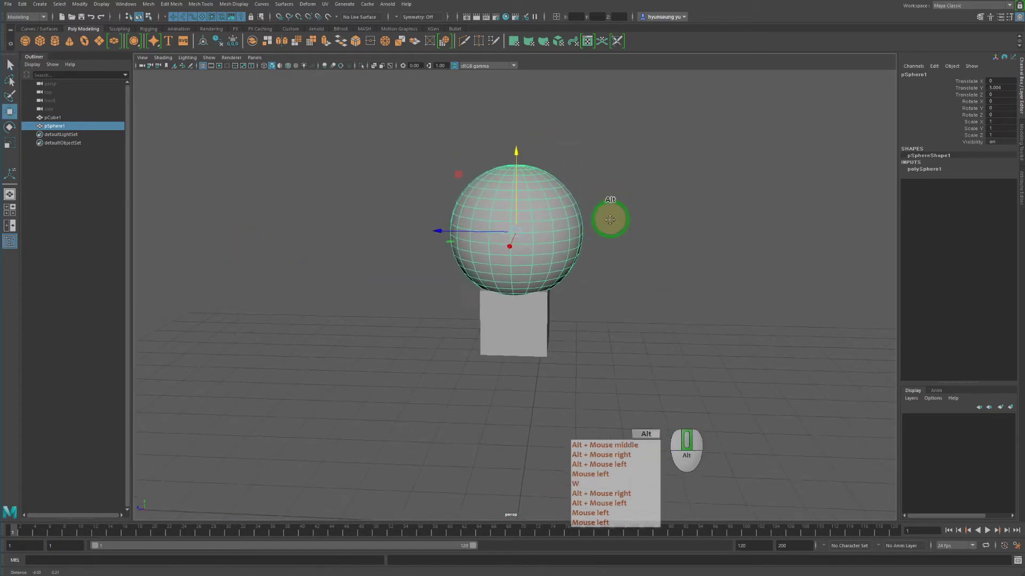
pyautogui.keyDown('alt'); pyautogui.moveTo(610, 220); pyautogui.dragTo(624, 224); pyautogui.keyUp('alt')
# Step: Scale the sphere uniformly to about 0.167, lower it to about Y 4.2 at the cube's top face, and show the four-view layout
pyautogui.press('r')
pyautogui.moveTo(668, 188); pyautogui.dragTo(606, 201, button='middle')
pyautogui.press('z')
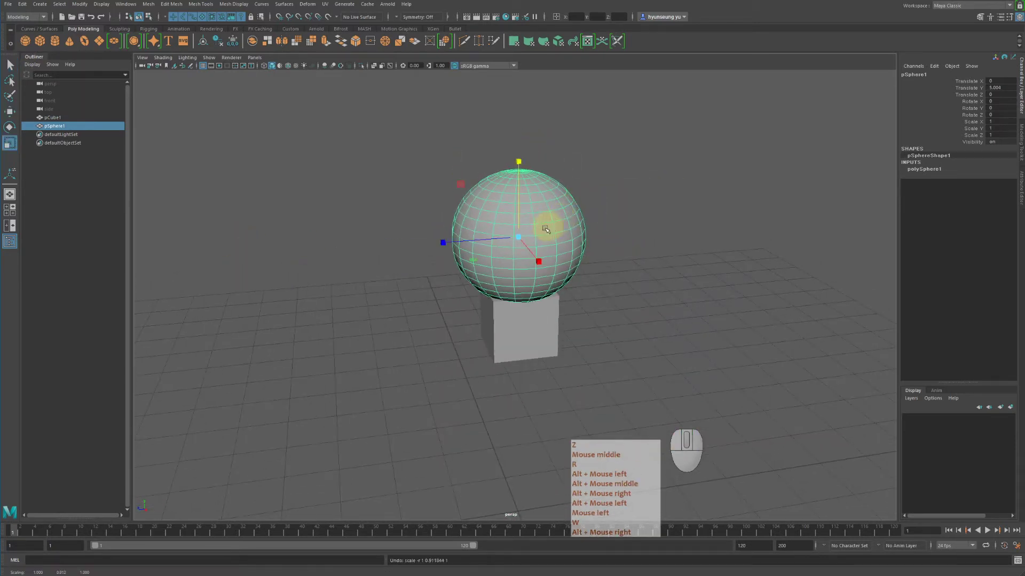
pyautogui.moveTo(517, 236); pyautogui.dragTo(419, 229)
pyautogui.press('w')
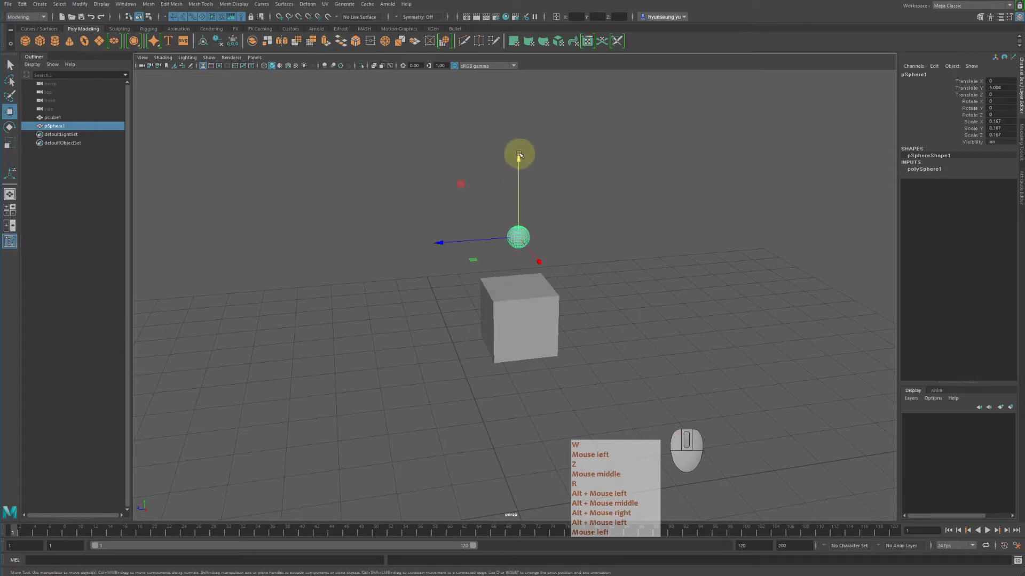
pyautogui.moveTo(519, 155); pyautogui.dragTo(527, 199)
pyautogui.press('space')
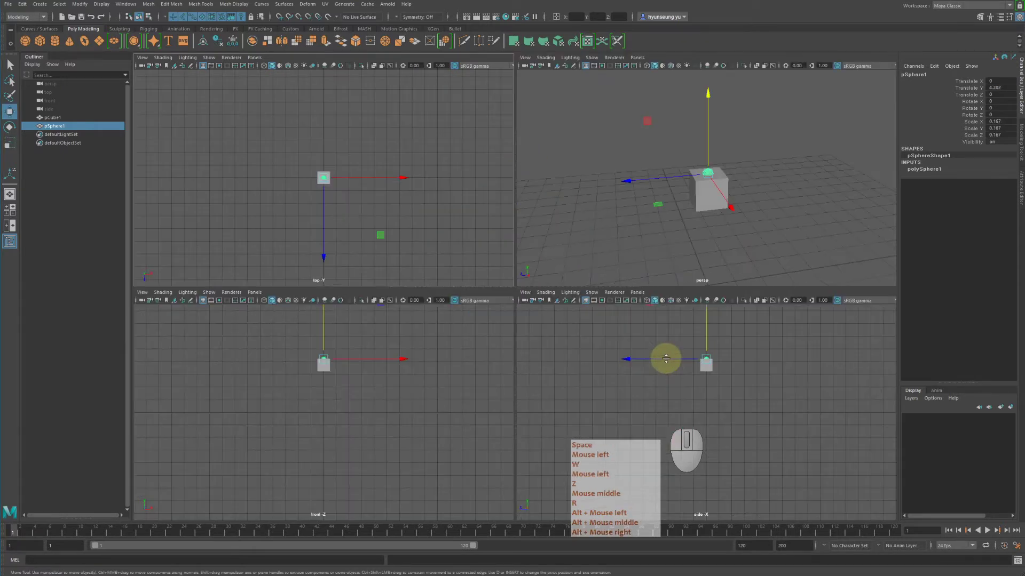
# Step: Duplicate the small sphere on the cube's top and lower the copy to about Y 3.235, at the cube's bottom face
pyautogui.press('space')
pyautogui.press('f')
pyautogui.press('4')
pyautogui.keyDown('alt'); pyautogui.moveTo(686, 345); pyautogui.dragTo(628, 297, button='right'); pyautogui.keyUp('alt')
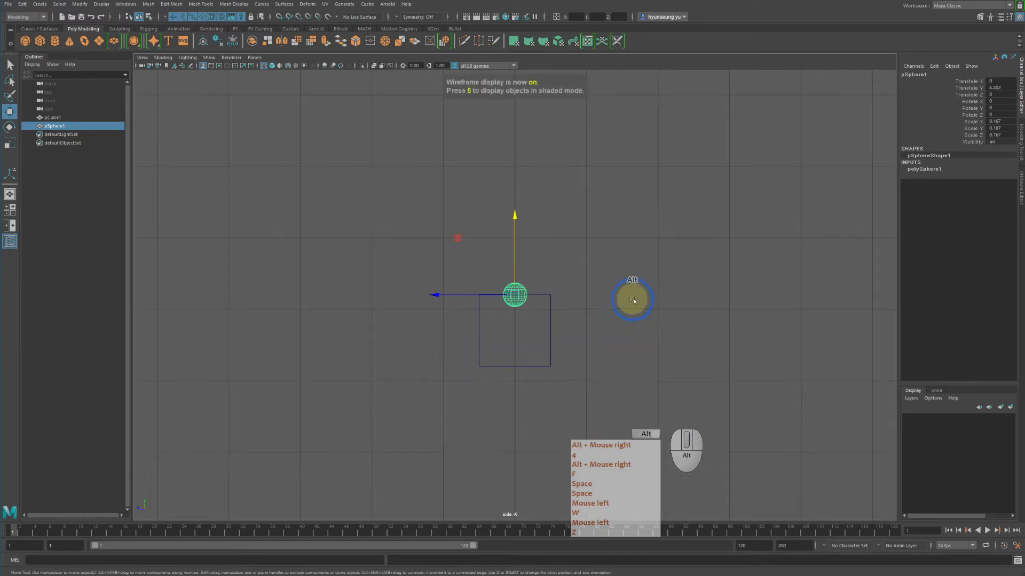
pyautogui.press('w')
pyautogui.press('w')
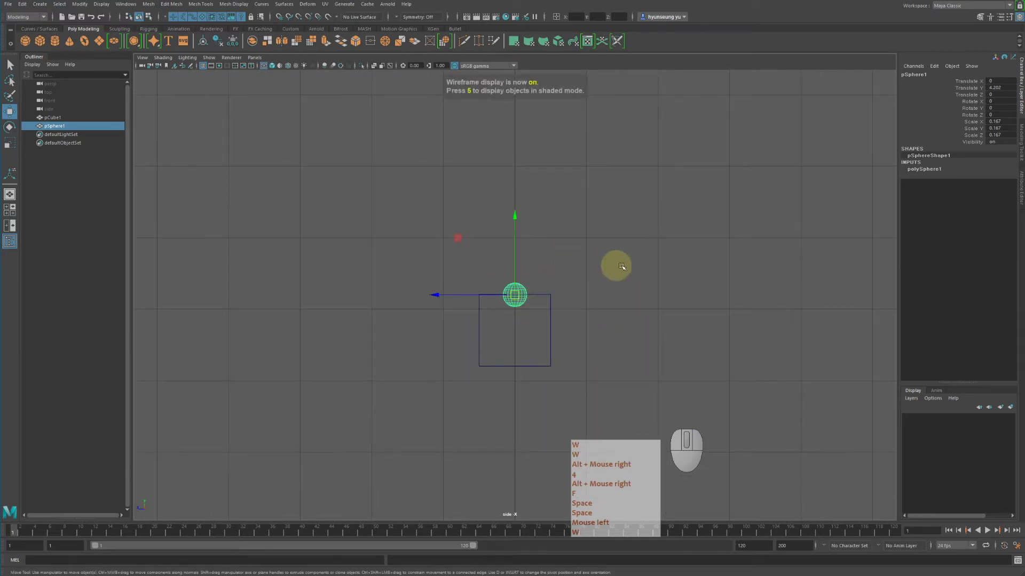
pyautogui.click(490, 247)
pyautogui.moveTo(483, 251); pyautogui.dragTo(550, 288)
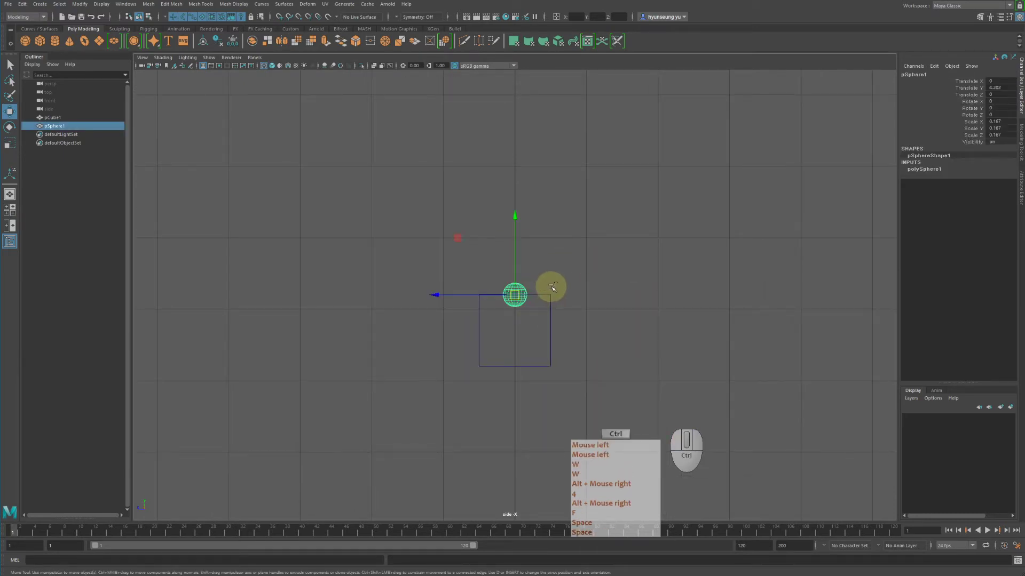
pyautogui.hotkey('ctrl', 'd')
pyautogui.press('w')
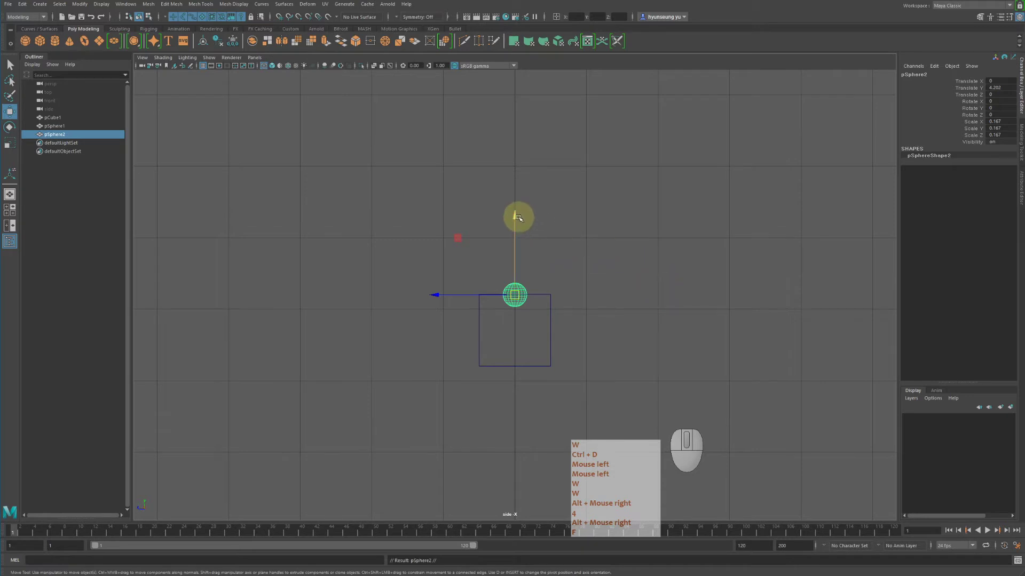
pyautogui.moveTo(517, 218); pyautogui.dragTo(522, 289)
# Step: Move the bottom sphere near a corner of the bottom face, about X 0.235 and Z 0.257, and scale it uniformly to about 0.122
pyautogui.press('space')
pyautogui.press('space')
pyautogui.keyDown('alt'); pyautogui.moveTo(686, 219); pyautogui.dragTo(675, 196); pyautogui.keyUp('alt')
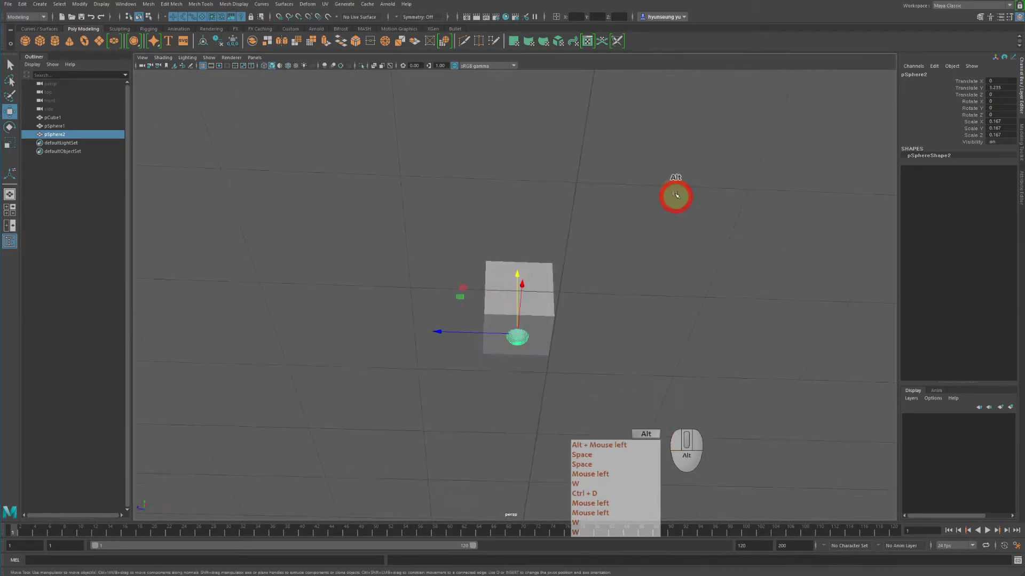
pyautogui.keyDown('alt'); pyautogui.moveTo(676, 195); pyautogui.dragTo(737, 249, button='right'); pyautogui.keyUp('alt')
pyautogui.keyDown('alt'); pyautogui.moveTo(737, 249); pyautogui.dragTo(599, 265); pyautogui.keyUp('alt')
pyautogui.press('w')
pyautogui.moveTo(508, 229); pyautogui.dragTo(486, 196)
pyautogui.moveTo(453, 277); pyautogui.dragTo(414, 288)
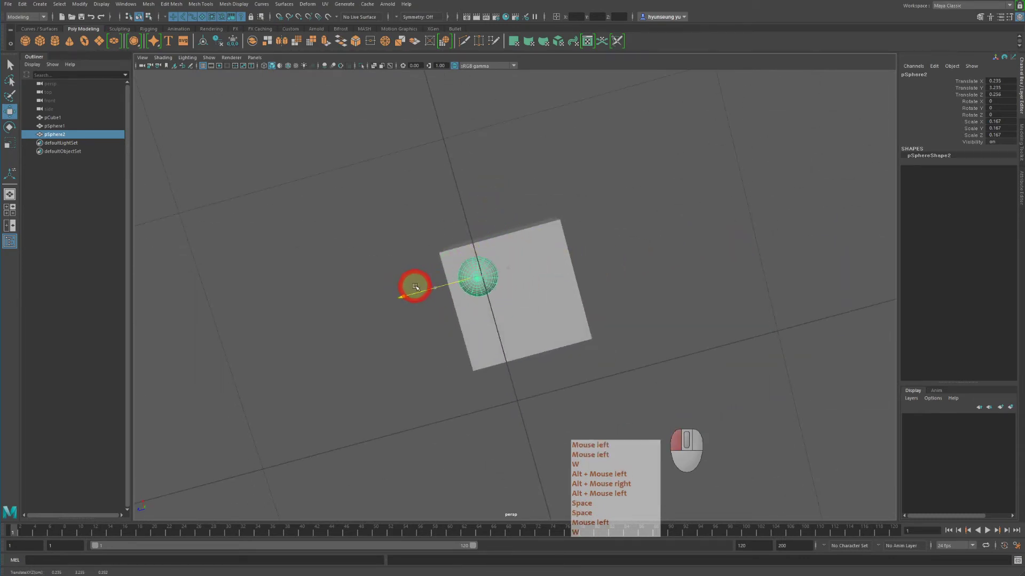
pyautogui.press('r')
pyautogui.moveTo(534, 302); pyautogui.dragTo(624, 293, button='middle')
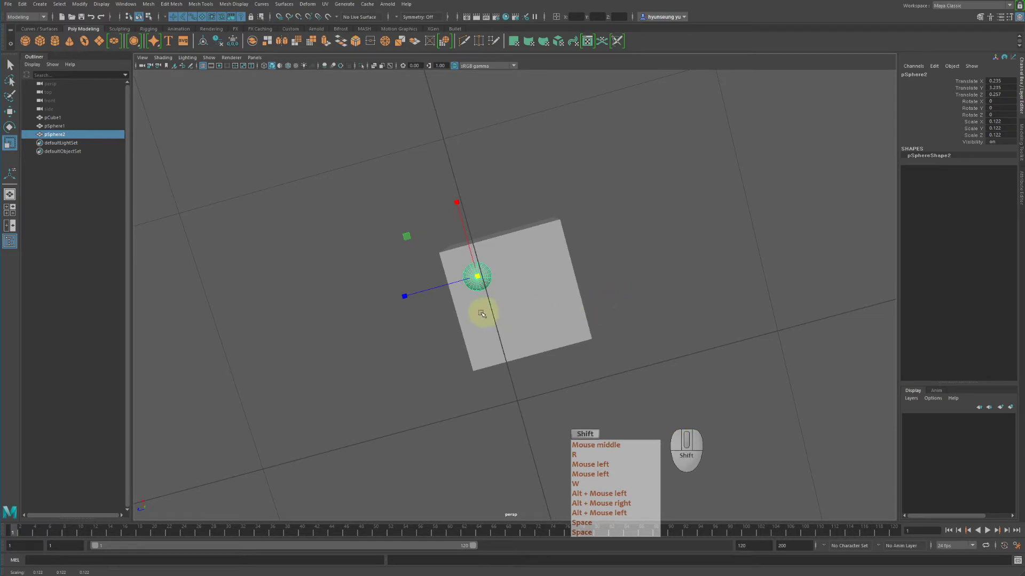
# Step: Duplicate the bottom corner sphere and move the copy along Z to the other side of the bottom face
pyautogui.hotkey('shift', 'd')
pyautogui.press('z')
pyautogui.click(634, 306)
pyautogui.click(478, 275)
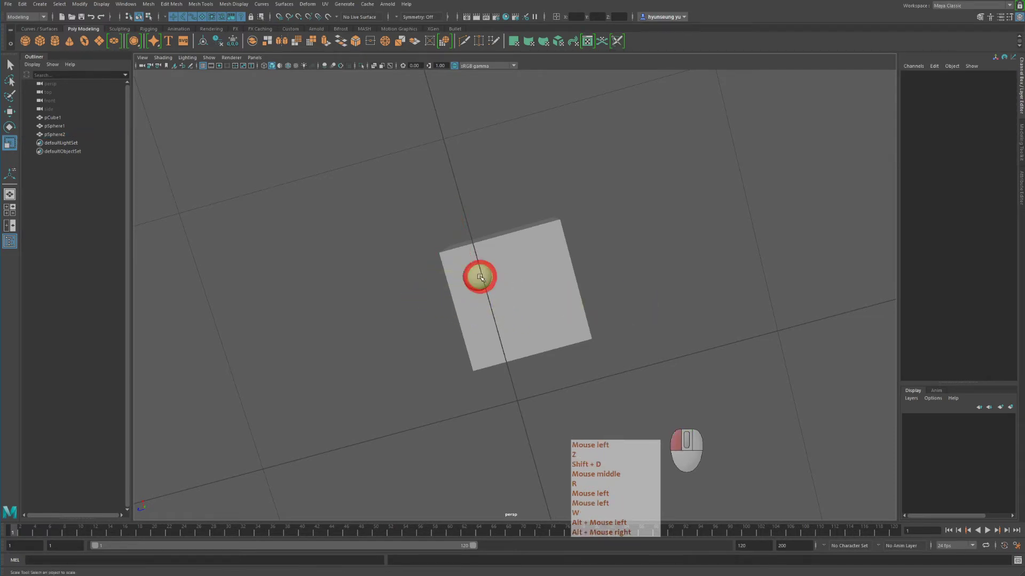
pyautogui.hotkey('ctrl', 'd')
pyautogui.press('w')
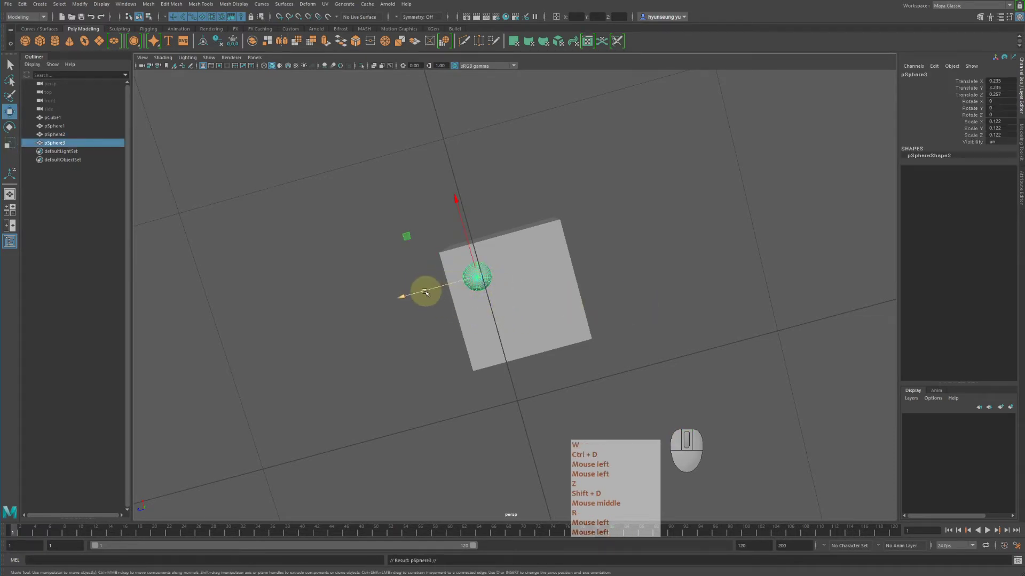
pyautogui.moveTo(427, 292); pyautogui.dragTo(475, 287)
# Step: Duplicate the pair of bottom spheres twice along X with equal spacing, ending at about X -0.354, to form two rows of three
pyautogui.press('q')
pyautogui.keyDown('shift'); pyautogui.click(475, 295); pyautogui.keyUp('shift')
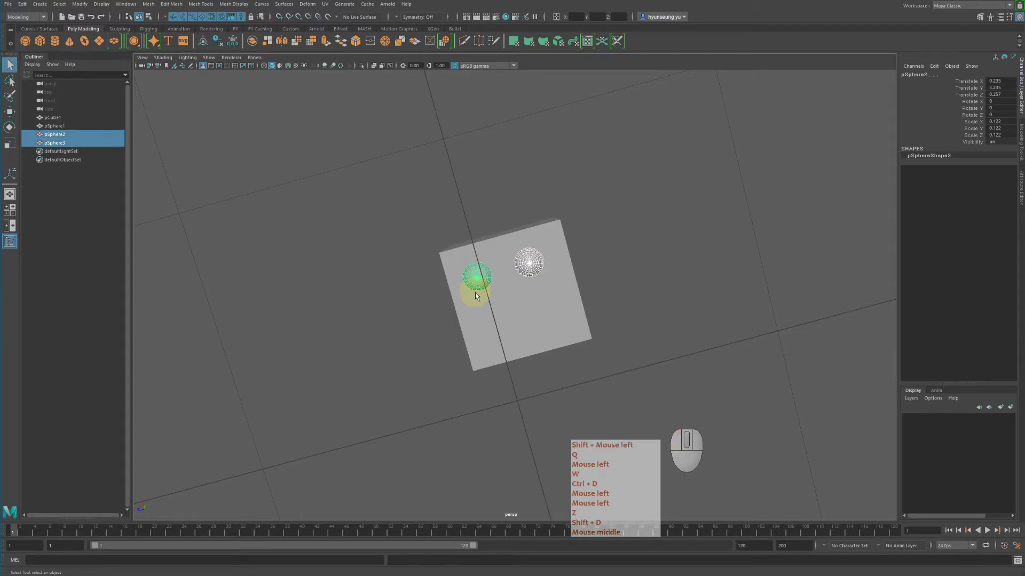
pyautogui.hotkey('shift', 'd')
pyautogui.press('w')
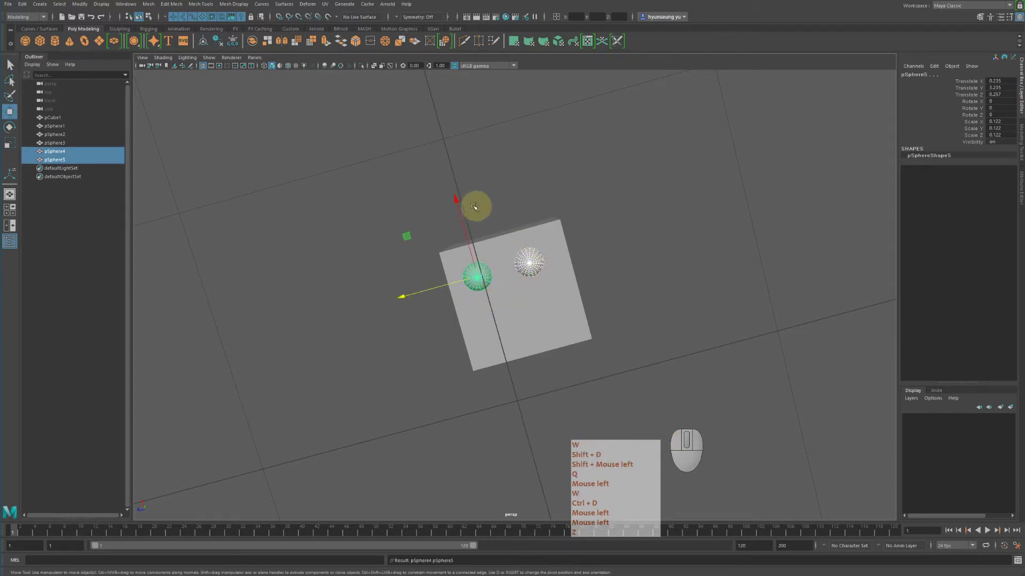
pyautogui.moveTo(455, 202); pyautogui.dragTo(470, 240)
pyautogui.hotkey('shift', 'd')
# Step: Shift all six bottom spheres together to center them on the bottom face, with the first one at about X 0.271 and Z 0.216
pyautogui.keyDown('alt'); pyautogui.moveTo(718, 270); pyautogui.dragTo(711, 344); pyautogui.keyUp('alt')
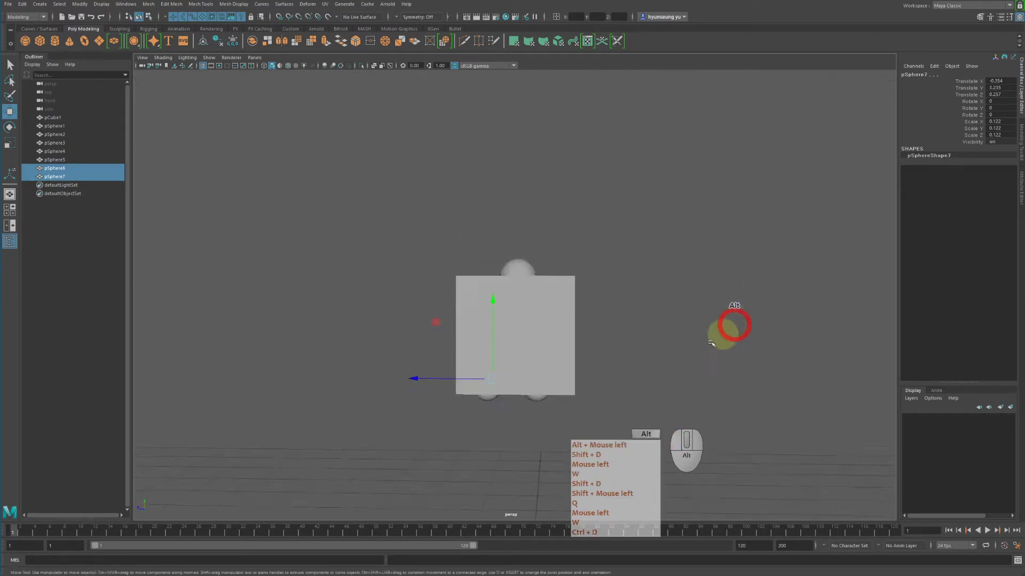
pyautogui.keyDown('alt'); pyautogui.moveTo(711, 343); pyautogui.dragTo(693, 315, button='middle'); pyautogui.keyUp('alt')
pyautogui.keyDown('alt'); pyautogui.moveTo(693, 314); pyautogui.dragTo(675, 286); pyautogui.keyUp('alt')
pyautogui.press('q')
pyautogui.moveTo(373, 279); pyautogui.dragTo(635, 383)
pyautogui.press('w')
pyautogui.moveTo(505, 331); pyautogui.dragTo(594, 288)
pyautogui.keyDown('ctrl'); pyautogui.click(560, 270); pyautogui.keyUp('ctrl')
pyautogui.moveTo(423, 305); pyautogui.dragTo(423, 314)
pyautogui.keyDown('alt'); pyautogui.moveTo(642, 307); pyautogui.dragTo(704, 211); pyautogui.keyUp('alt')
pyautogui.click(576, 273)
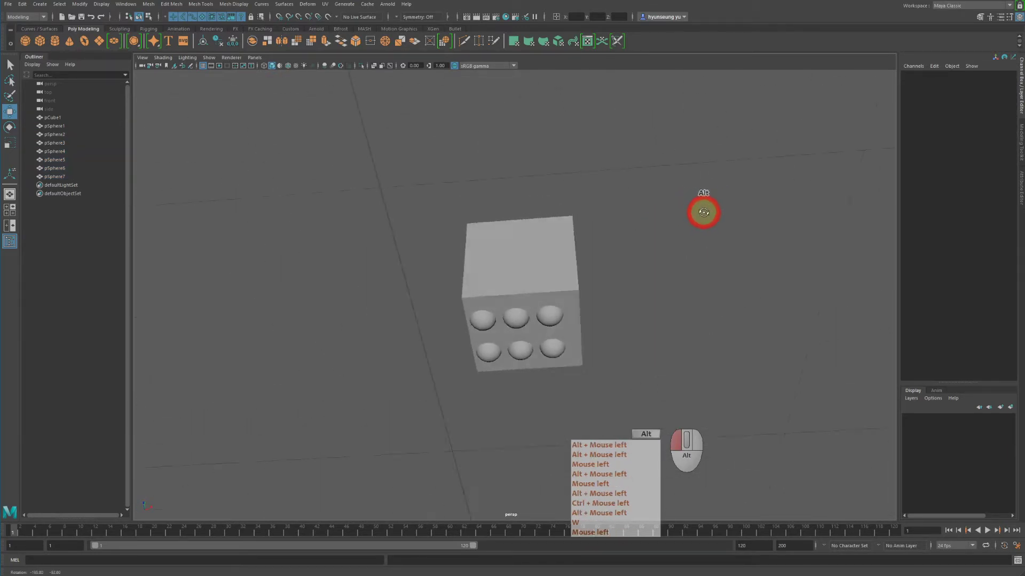
pyautogui.press('z')
pyautogui.press('w')
pyautogui.moveTo(629, 314); pyautogui.dragTo(632, 314)
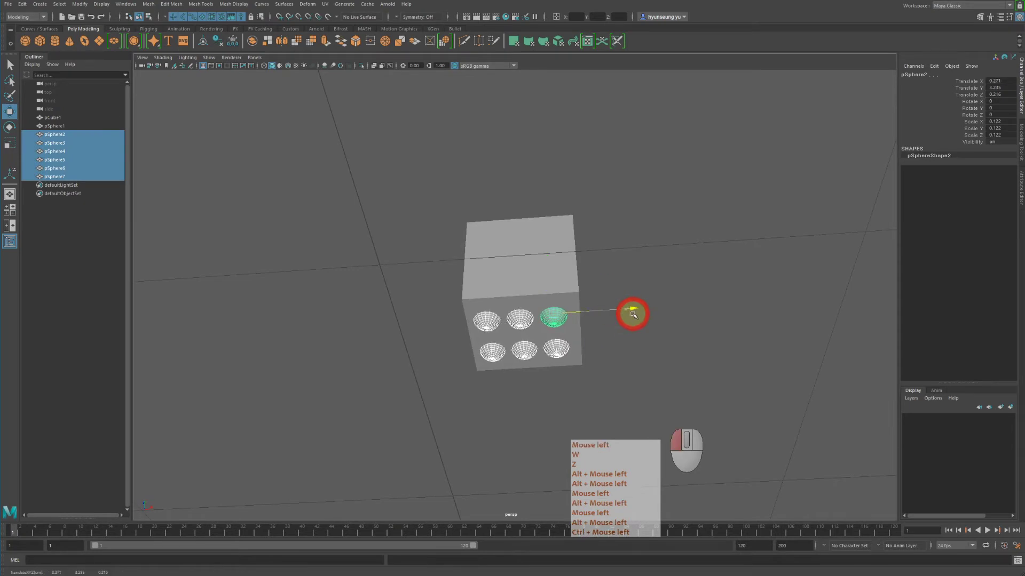
pyautogui.click(707, 274)
pyautogui.keyDown('alt'); pyautogui.moveTo(707, 275); pyautogui.dragTo(653, 297); pyautogui.keyUp('alt')
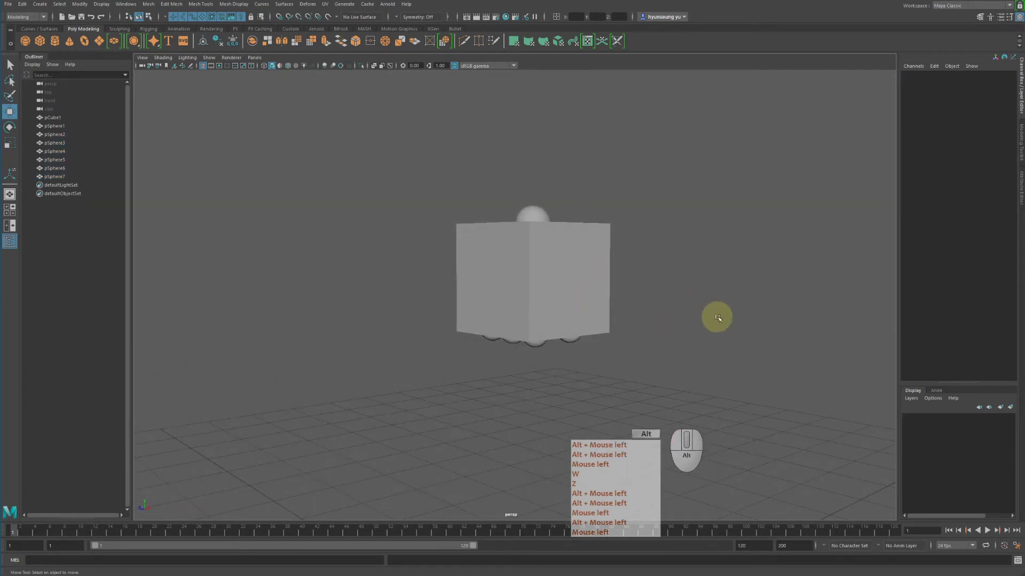
pyautogui.keyDown('alt'); pyautogui.moveTo(716, 315); pyautogui.dragTo(658, 290); pyautogui.keyUp('alt')
pyautogui.click(500, 313)
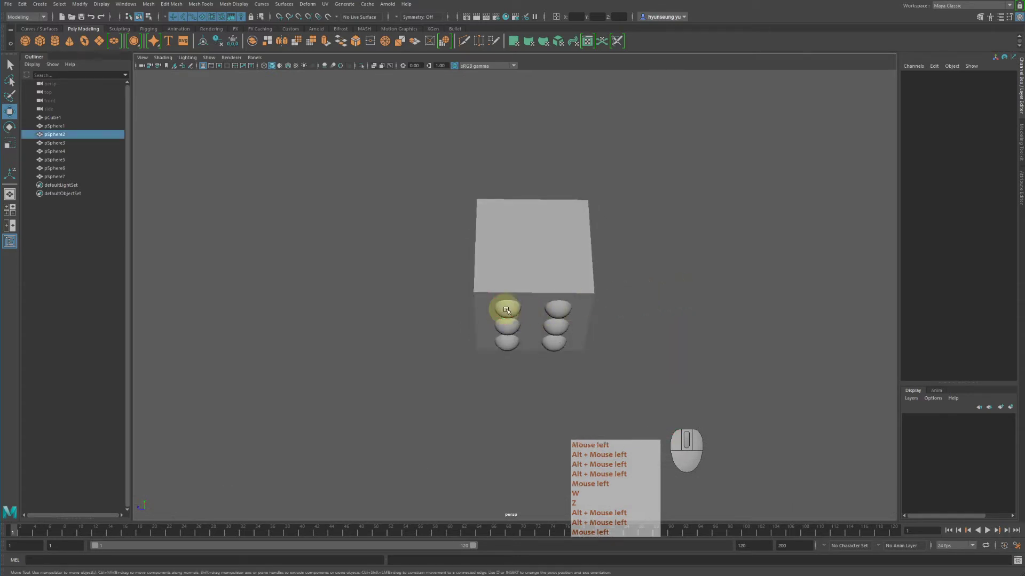
pyautogui.keyDown('shift'); pyautogui.click(559, 309); pyautogui.keyUp('shift')
pyautogui.keyDown('alt'); pyautogui.moveTo(558, 314); pyautogui.dragTo(579, 327); pyautogui.keyUp('alt')
pyautogui.press('z')
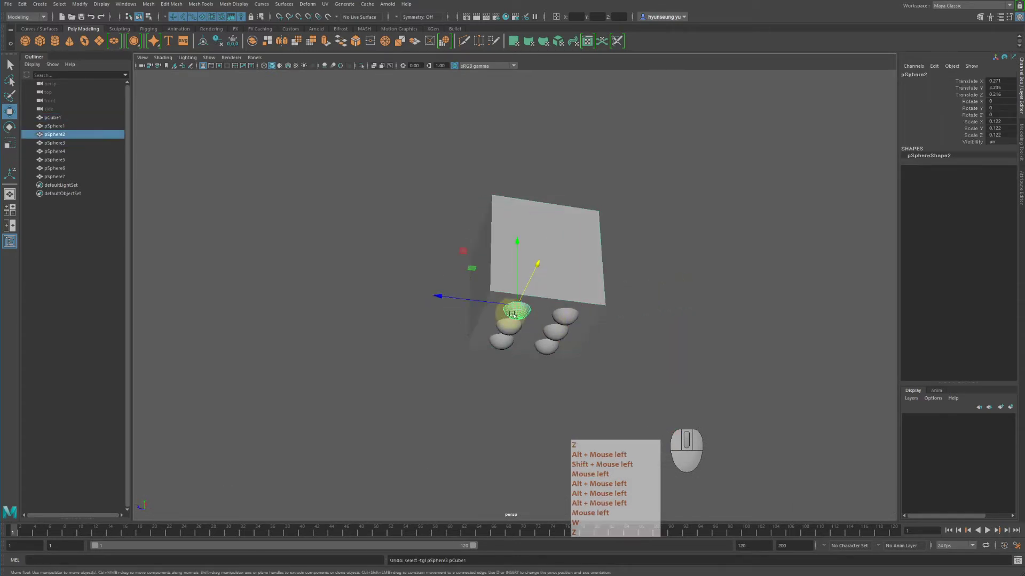
pyautogui.click(718, 342)
# Step: Duplicate a bottom corner sphere and place the copy on the cube's +X side face at about X 0.496, Y 3.934
pyautogui.keyDown('alt'); pyautogui.moveTo(718, 341); pyautogui.dragTo(631, 327); pyautogui.keyUp('alt')
pyautogui.click(530, 312)
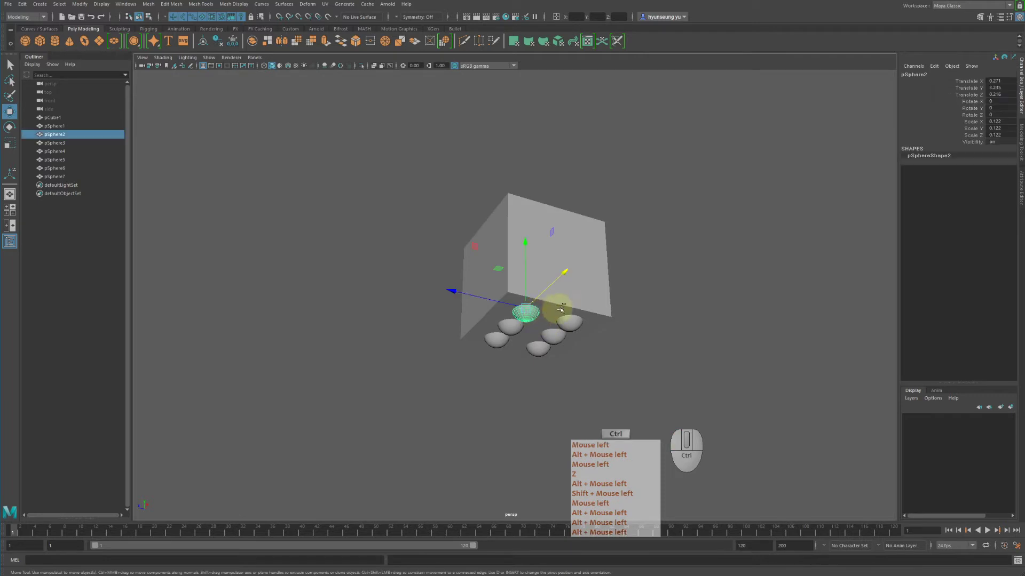
pyautogui.hotkey('ctrl', 'd')
pyautogui.moveTo(570, 271); pyautogui.dragTo(563, 196)
pyautogui.press('z')
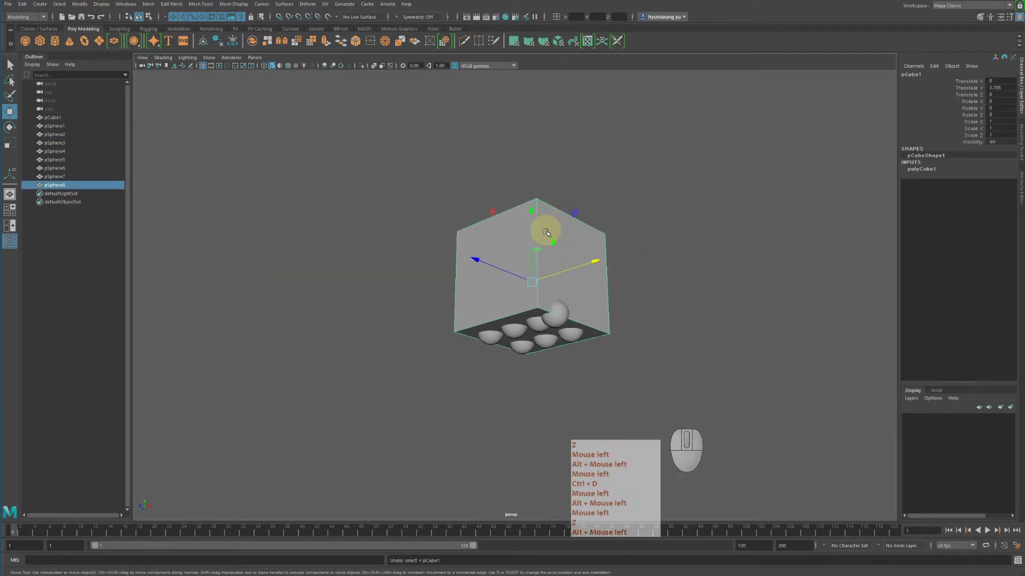
pyautogui.moveTo(549, 235); pyautogui.dragTo(567, 196)
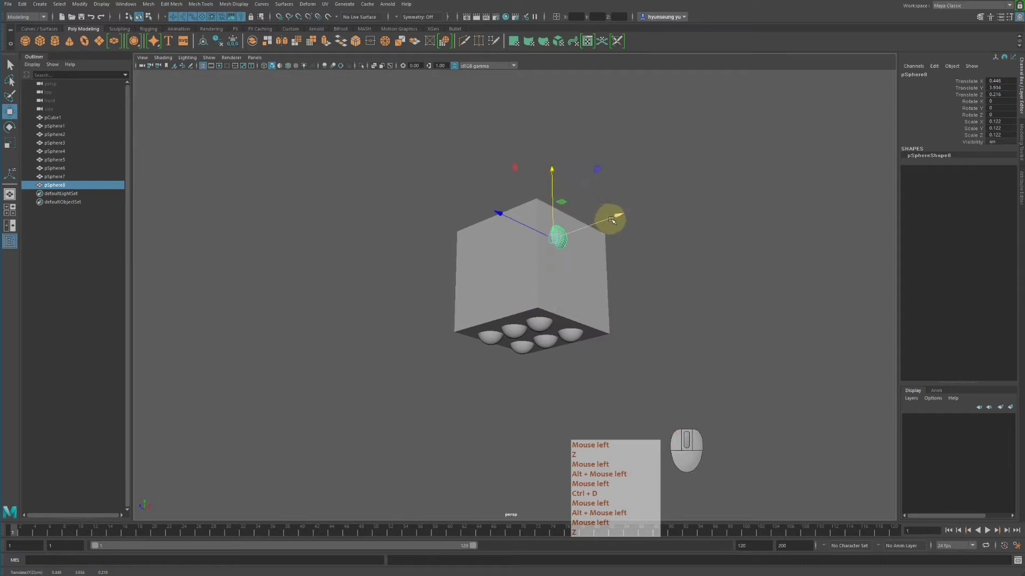
pyautogui.moveTo(611, 220); pyautogui.dragTo(622, 221)
pyautogui.keyDown('alt'); pyautogui.moveTo(622, 220); pyautogui.dragTo(634, 247); pyautogui.keyUp('alt')
pyautogui.moveTo(633, 247); pyautogui.dragTo(642, 245, button='middle')
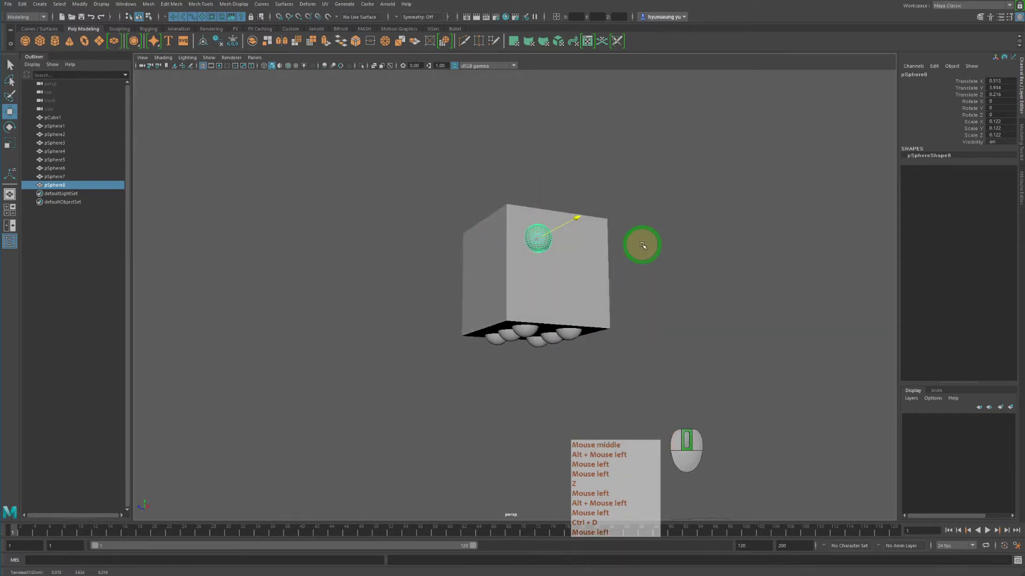
pyautogui.click(693, 301)
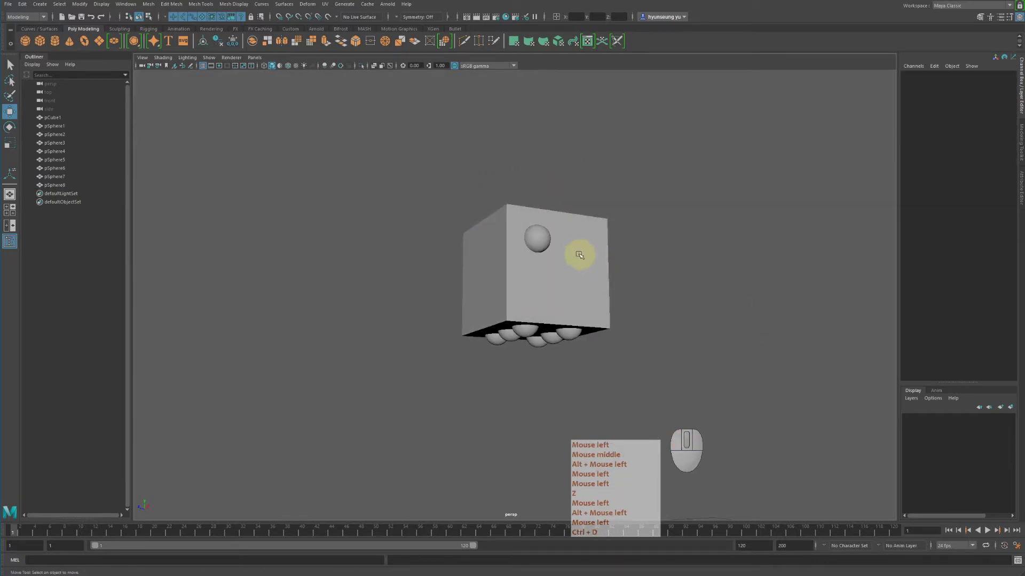
# Step: Duplicate the side-face sphere and move the copy diagonally to the opposite lower corner, about Y 3.499 and Z -0.228
pyautogui.click(544, 238)
pyautogui.keyDown('alt'); pyautogui.moveTo(667, 263); pyautogui.dragTo(626, 282); pyautogui.keyUp('alt')
pyautogui.hotkey('ctrl', 'd')
pyautogui.press('w')
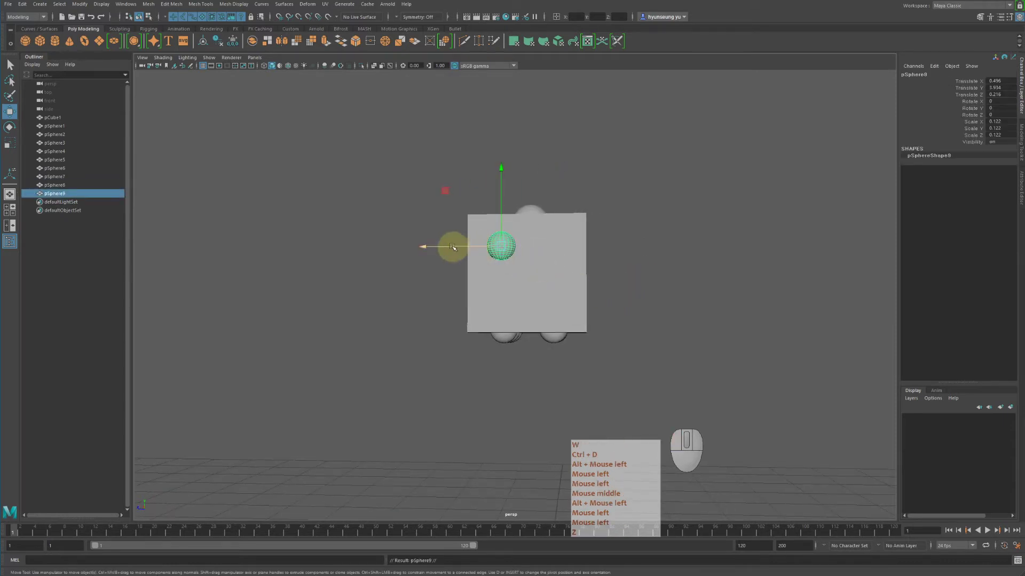
pyautogui.moveTo(450, 246); pyautogui.dragTo(486, 244)
pyautogui.moveTo(541, 187); pyautogui.dragTo(555, 233)
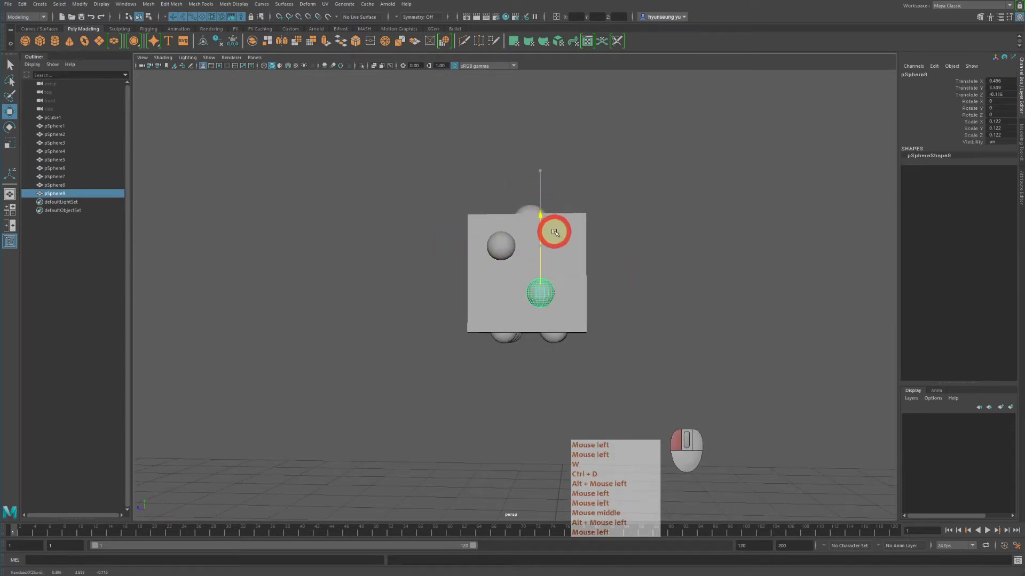
pyautogui.moveTo(459, 294); pyautogui.dragTo(477, 297)
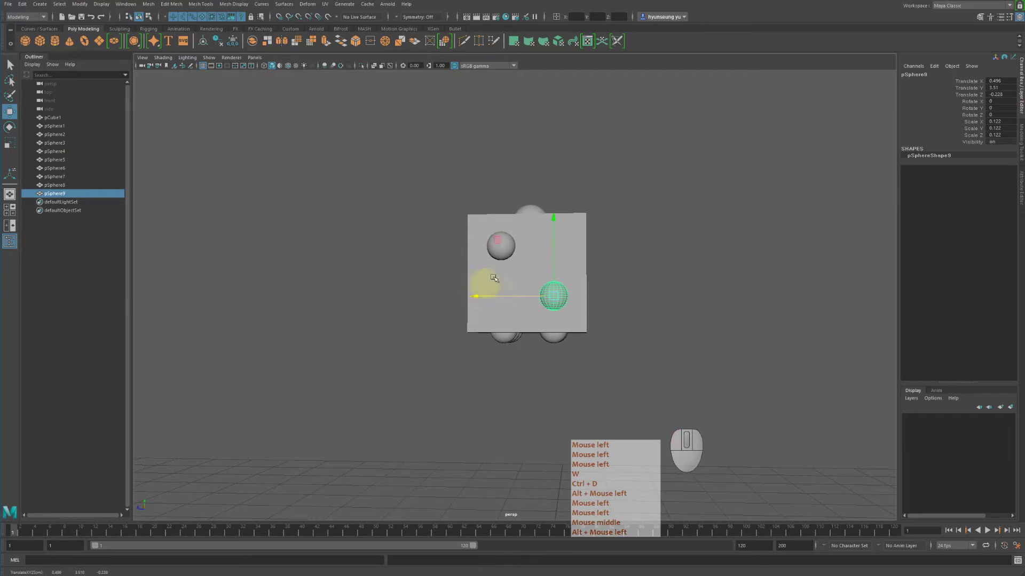
pyautogui.click(554, 217)
pyautogui.click(590, 305)
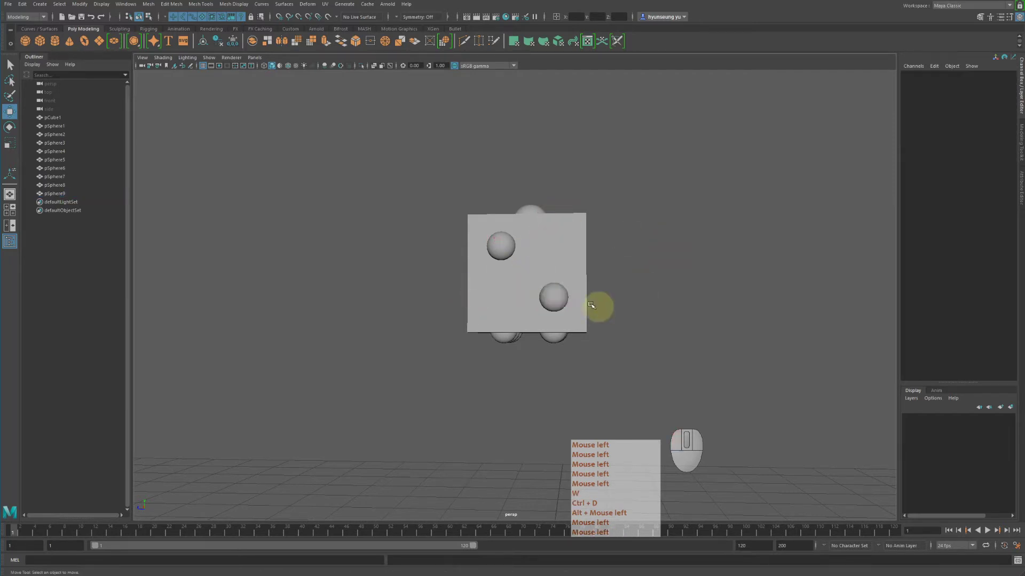
# Step: Duplicate both spheres on the +X face and move the copies through the cube to the opposite face, about X -0.496
pyautogui.click(505, 246)
pyautogui.keyDown('shift'); pyautogui.click(561, 299); pyautogui.keyUp('shift')
pyautogui.keyDown('alt'); pyautogui.moveTo(561, 298); pyautogui.dragTo(731, 309); pyautogui.keyUp('alt')
pyautogui.hotkey('ctrl', 'd')
pyautogui.moveTo(731, 309); pyautogui.dragTo(704, 319, button='middle')
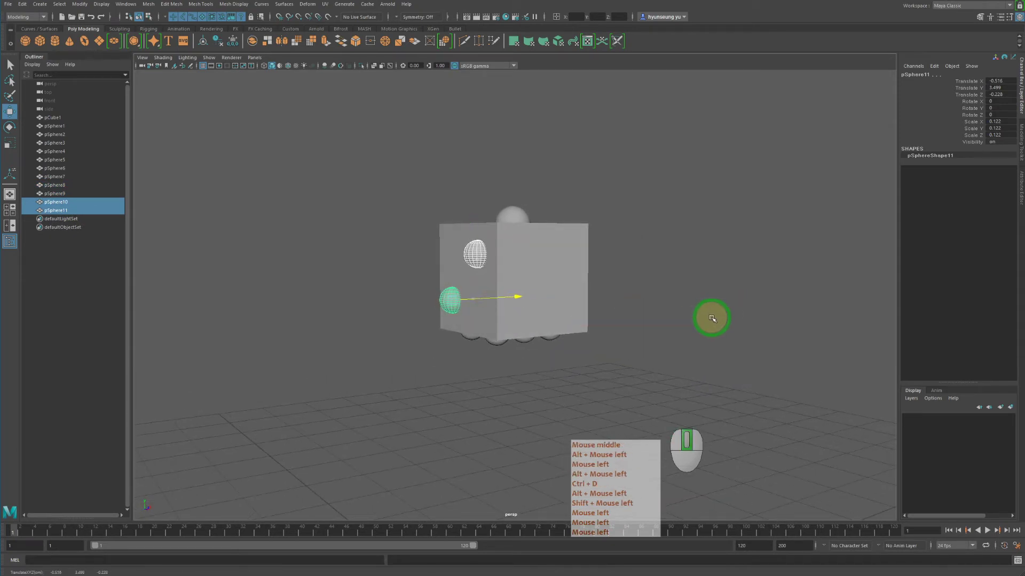
pyautogui.keyDown('alt'); pyautogui.moveTo(713, 318); pyautogui.dragTo(748, 315); pyautogui.keyUp('alt')
pyautogui.keyDown('alt'); pyautogui.moveTo(601, 291); pyautogui.dragTo(667, 293, button='right'); pyautogui.keyUp('alt')
pyautogui.keyDown('alt'); pyautogui.moveTo(667, 293); pyautogui.dragTo(709, 299); pyautogui.keyUp('alt')
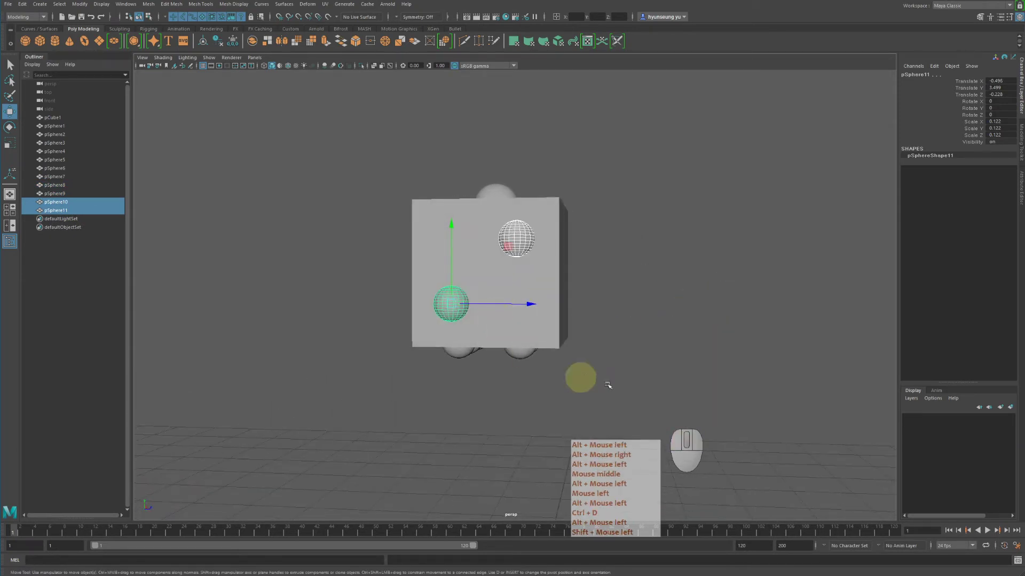
# Step: Duplicate the two diagonal spheres on the -X face vertically to fill its remaining corners, with the raised copy at about Y 3.911
pyautogui.press('q')
pyautogui.click(695, 364)
pyautogui.click(463, 311)
pyautogui.press('w')
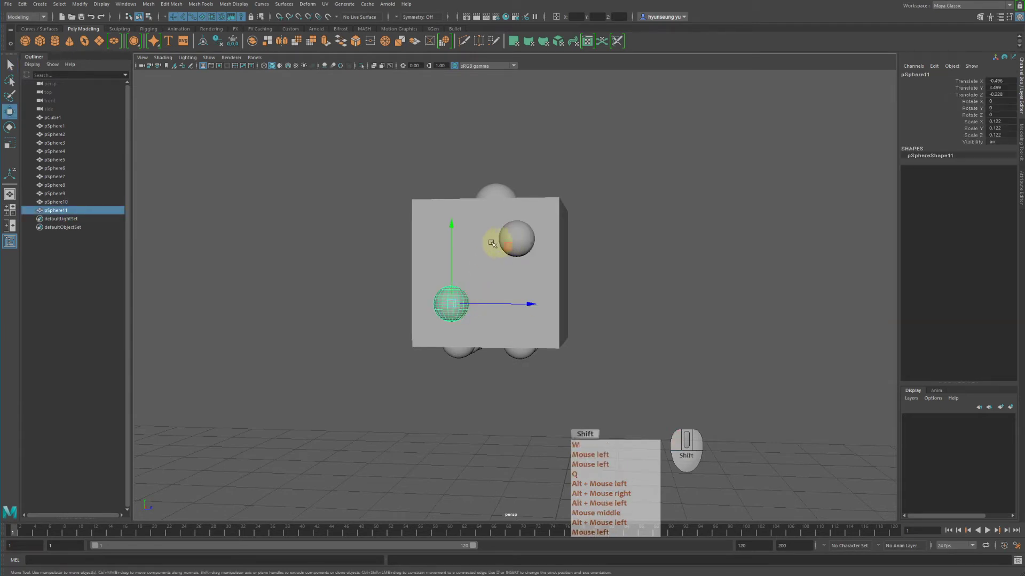
pyautogui.hotkey('ctrl', 'd')
pyautogui.moveTo(451, 229); pyautogui.dragTo(550, 248)
pyautogui.click(523, 231)
pyautogui.hotkey('ctrl', 'd')
# Step: Duplicate an upper corner sphere on the -X face and move the copy to the face's center, about Y 3.7 and Z -0.014
pyautogui.click(448, 241)
pyautogui.hotkey('ctrl', 'd')
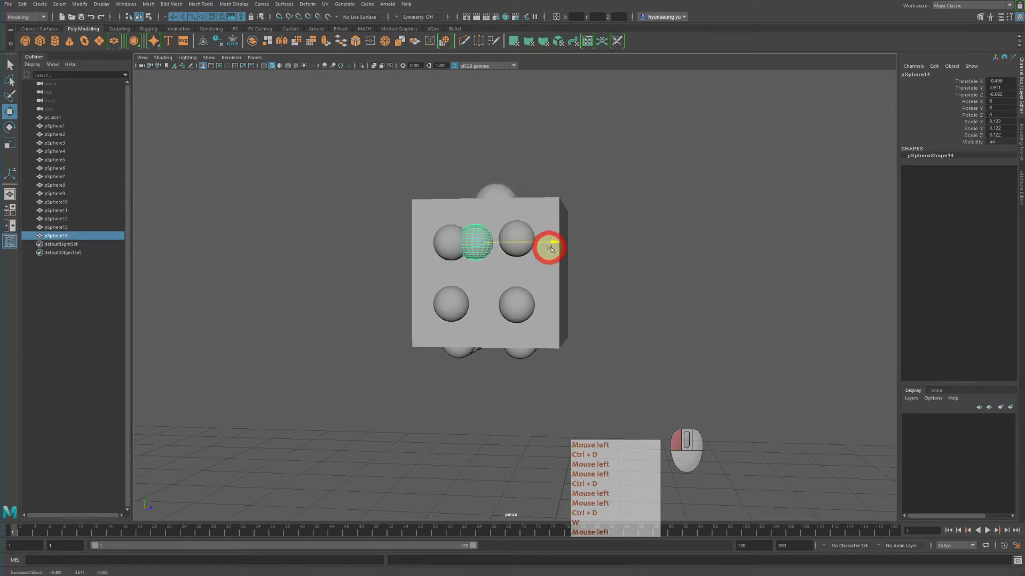
pyautogui.moveTo(477, 164); pyautogui.dragTo(489, 193)
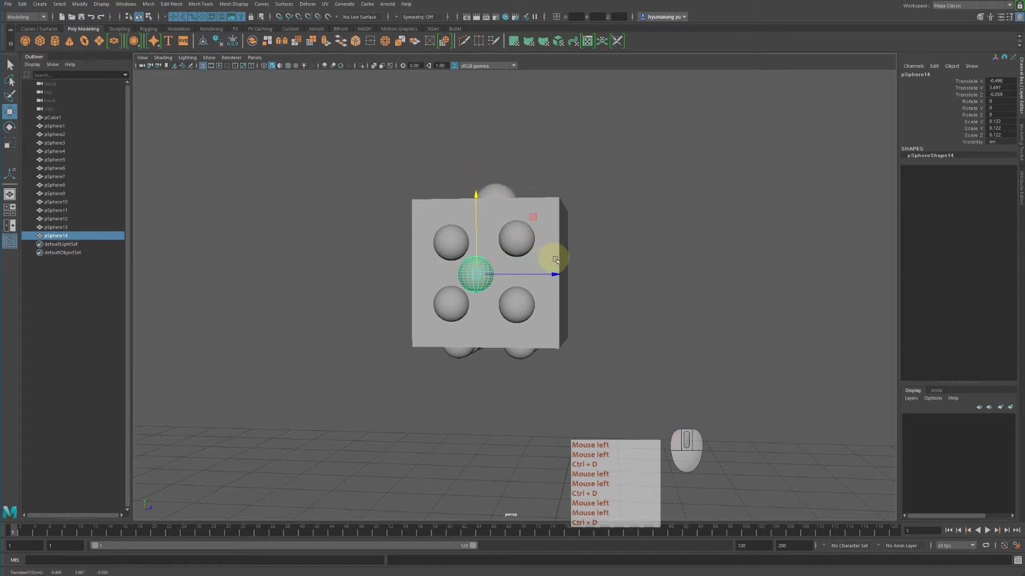
pyautogui.moveTo(555, 260); pyautogui.dragTo(562, 266)
pyautogui.click(480, 195)
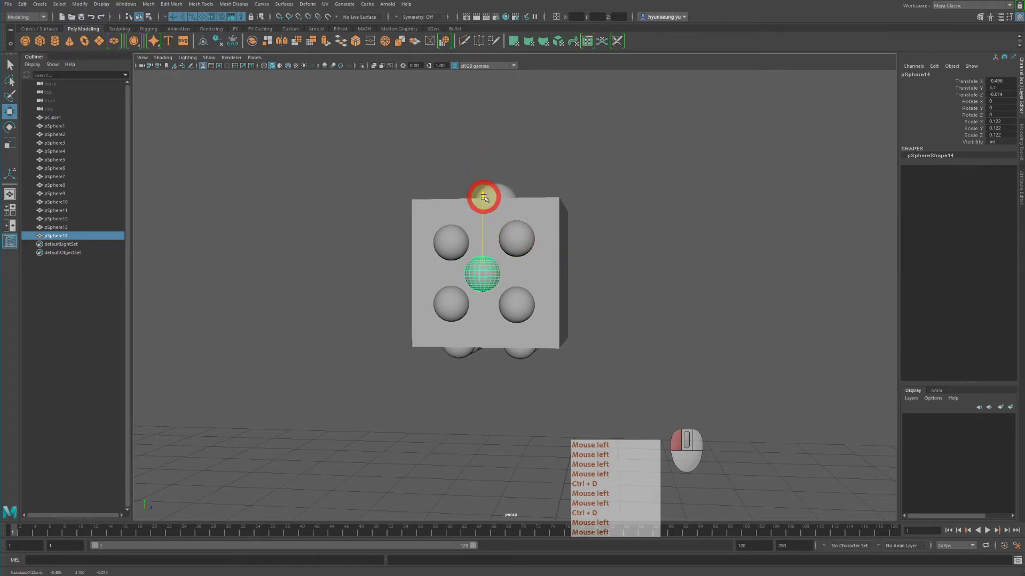
pyautogui.click(647, 268)
# Step: Duplicate an upper corner sphere of the five-sphere face and move the copy onto the adjacent +Z face at about X -0.203, Z 0.487
pyautogui.keyDown('alt'); pyautogui.moveTo(647, 267); pyautogui.dragTo(512, 277); pyautogui.keyUp('alt')
pyautogui.click(442, 240)
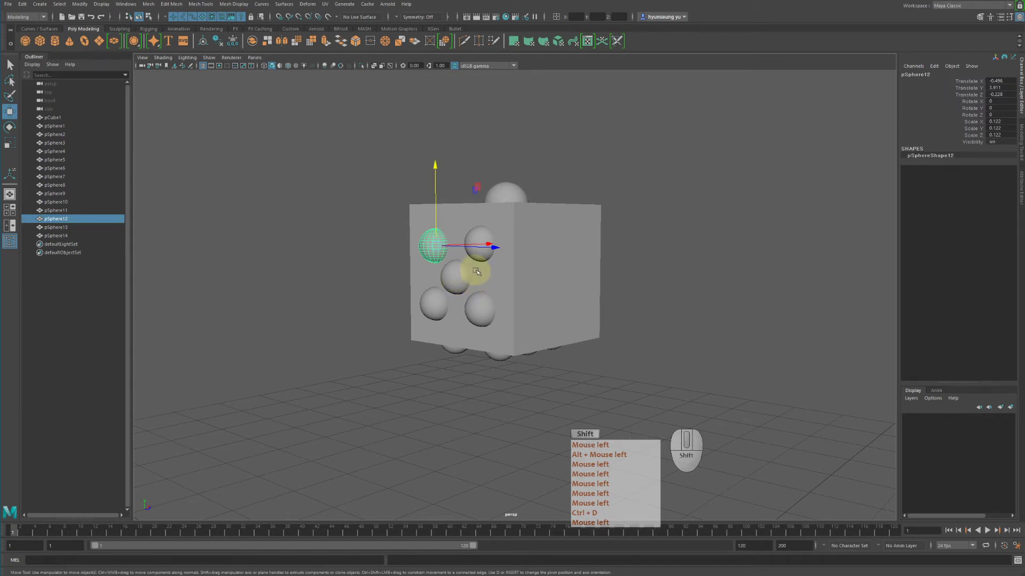
pyautogui.hotkey('shift', 'd')
pyautogui.press('w')
pyautogui.keyDown('alt'); pyautogui.moveTo(499, 262); pyautogui.dragTo(601, 264); pyautogui.keyUp('alt')
pyautogui.moveTo(548, 295); pyautogui.dragTo(541, 298)
pyautogui.press('z')
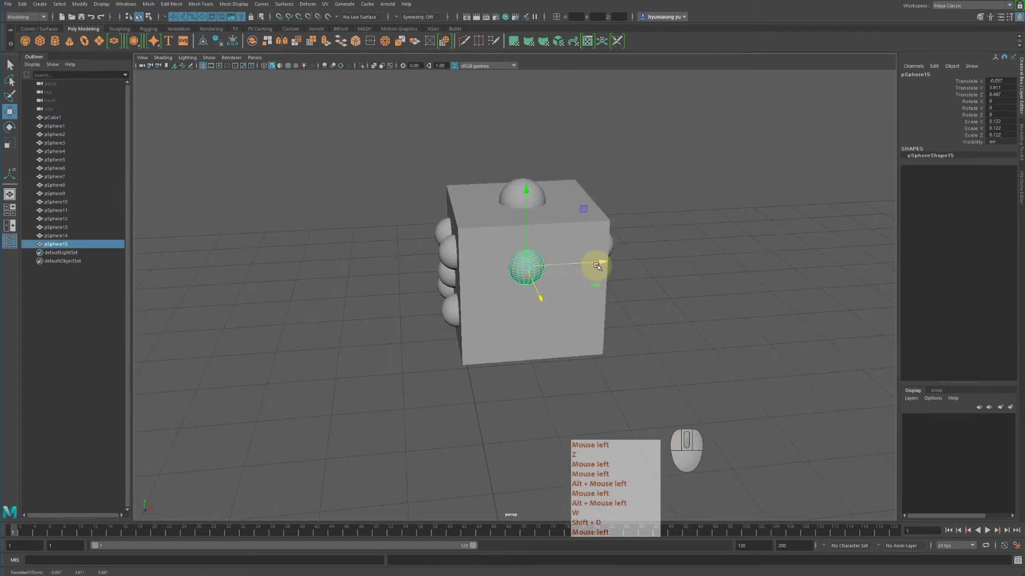
pyautogui.moveTo(596, 266); pyautogui.dragTo(547, 277)
# Step: Duplicate the +Z face's upper corner sphere down the diagonal, placing one copy near the face's center and another in the lower opposite corner
pyautogui.hotkey('shift', 'd')
pyautogui.press('w')
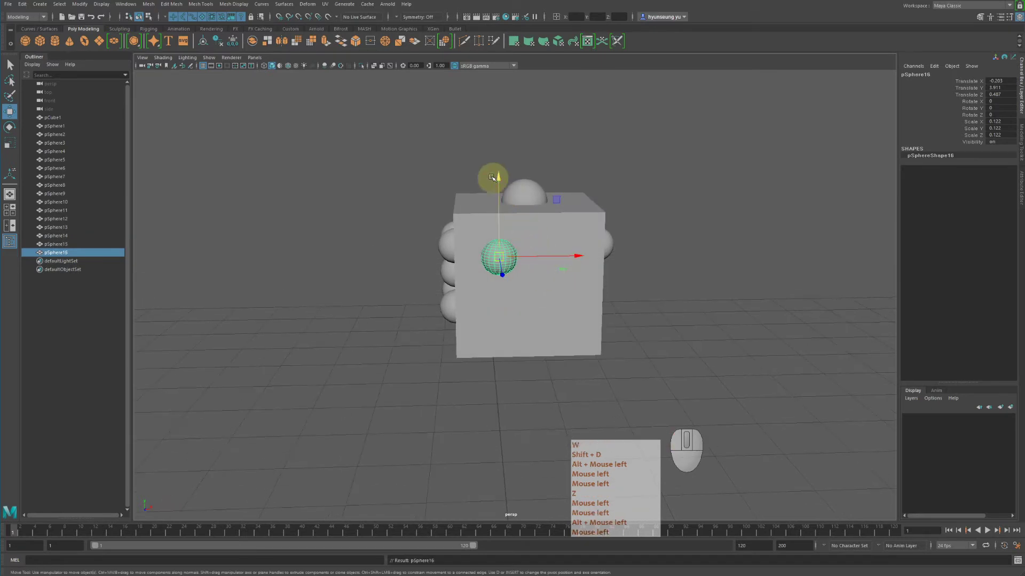
pyautogui.moveTo(492, 177); pyautogui.dragTo(507, 227)
pyautogui.moveTo(559, 293)
pyautogui.mouseDown()
pyautogui.moveTo(606, 299)
pyautogui.moveTo(572, 283)
pyautogui.mouseUp()
pyautogui.hotkey('shift', 'd')
# Step: Select the three diagonal spheres on the +Z face and move them up together, with the highest at about Y 4.02
pyautogui.keyDown('shift'); pyautogui.click(528, 280); pyautogui.keyUp('shift')
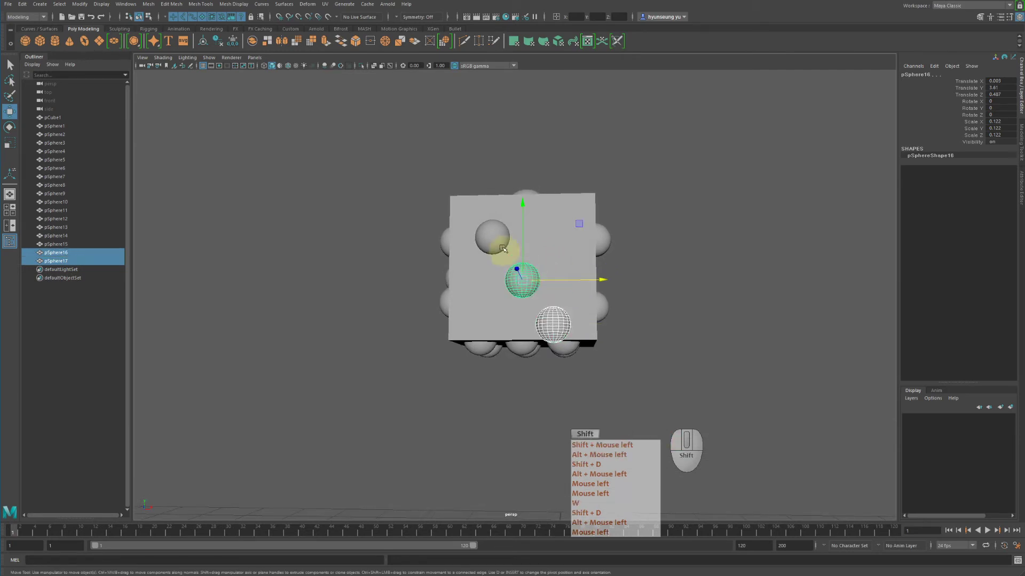
pyautogui.keyDown('shift'); pyautogui.click(493, 237); pyautogui.keyUp('shift')
pyautogui.press('w')
pyautogui.click(496, 170)
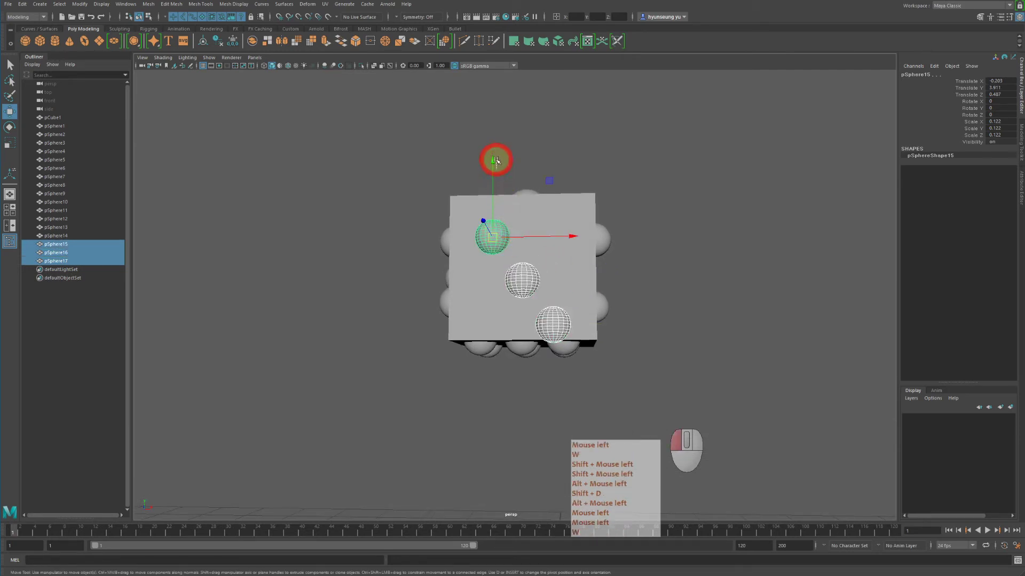
pyautogui.press('z')
pyautogui.moveTo(496, 165); pyautogui.dragTo(531, 262)
# Step: Duplicate the three diagonal spheres and move the copies through the cube to the -Z face, at about Z -0.508
pyautogui.hotkey('shift', 'd')
pyautogui.moveTo(642, 268); pyautogui.dragTo(637, 267, button='middle')
pyautogui.keyDown('alt'); pyautogui.moveTo(637, 268); pyautogui.dragTo(679, 263); pyautogui.keyUp('alt')
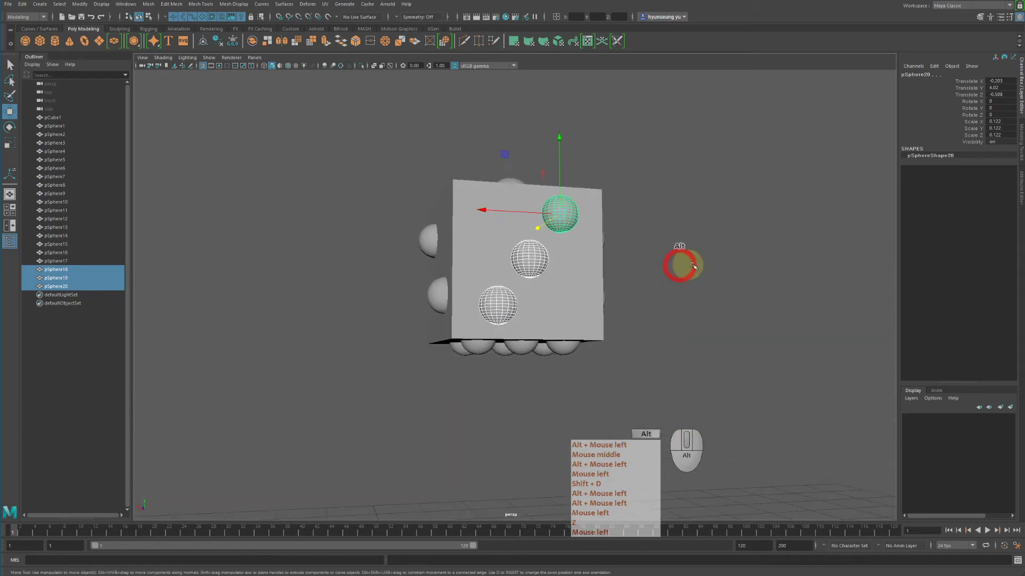
pyautogui.click(635, 291)
pyautogui.keyDown('alt'); pyautogui.moveTo(635, 291); pyautogui.dragTo(415, 261); pyautogui.keyUp('alt')
# Step: Move the middle sphere on the -Z face into that face's empty upper corner, at about Y 3.954
pyautogui.click(499, 270)
pyautogui.click(496, 271)
pyautogui.press('w')
pyautogui.press('w')
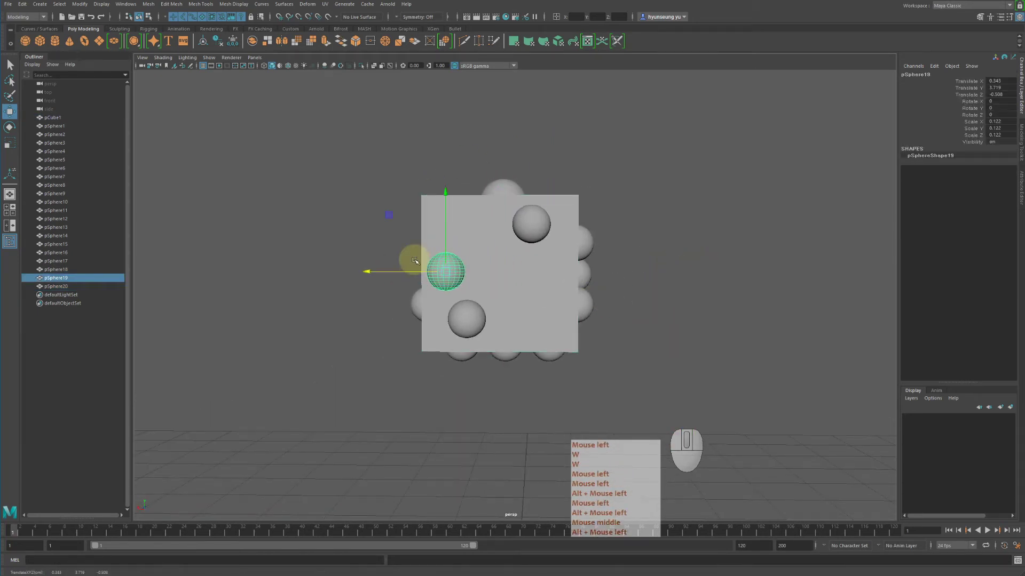
pyautogui.moveTo(406, 294); pyautogui.dragTo(431, 296, button='middle')
pyautogui.moveTo(459, 200); pyautogui.dragTo(467, 167)
# Step: Lower the -Z face's other upper corner sphere slightly and duplicate it down to the empty lower corner, at about Y 3.496
pyautogui.click(537, 222)
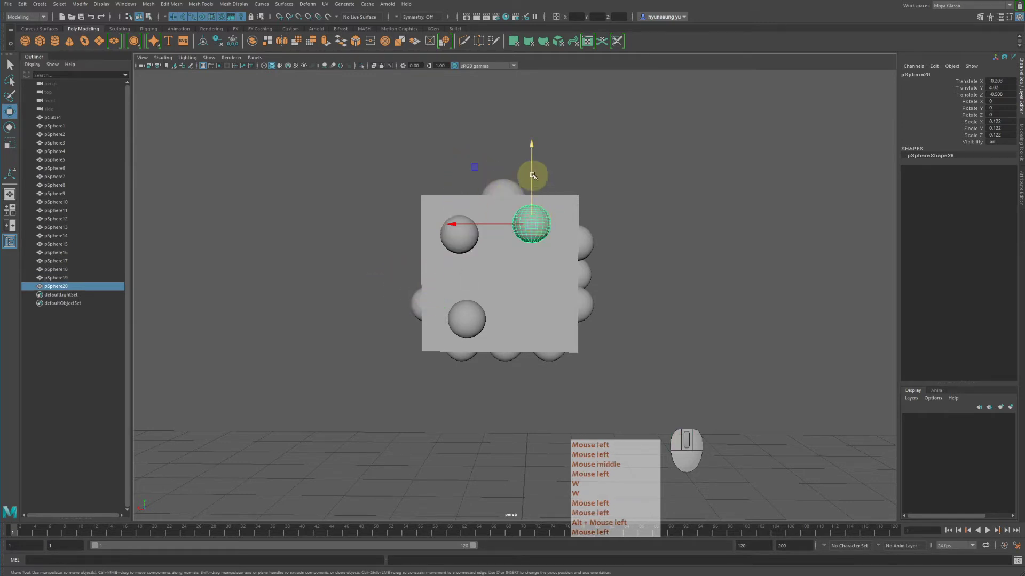
pyautogui.moveTo(532, 175); pyautogui.dragTo(532, 168)
pyautogui.moveTo(532, 161); pyautogui.dragTo(539, 234)
# Step: Adjust the height of the -Z face's original lower corner sphere to align it with the duplicated lower sphere
pyautogui.click(474, 323)
pyautogui.press('w')
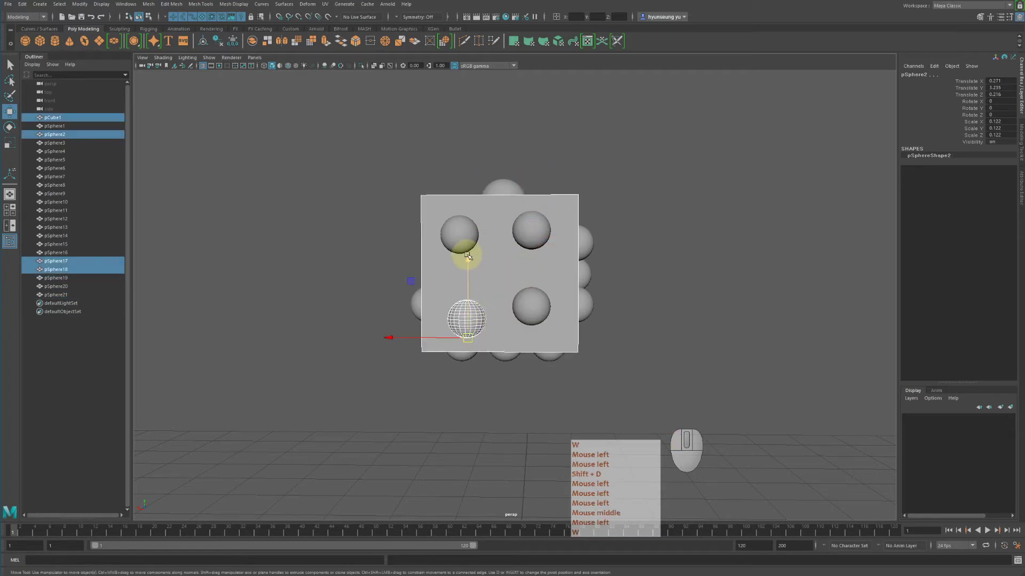
pyautogui.press('z')
pyautogui.click(473, 322)
pyautogui.press('w')
pyautogui.click(496, 290)
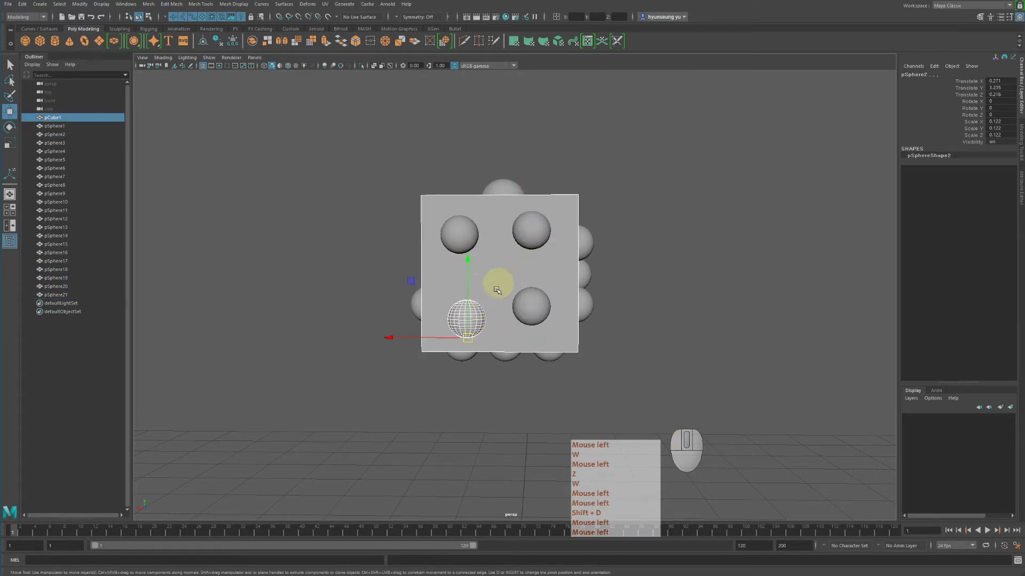
pyautogui.click(467, 310)
pyautogui.press('w')
pyautogui.moveTo(473, 263); pyautogui.dragTo(575, 270)
# Step: Shift the -Z face's upper corner sphere sideways to about X 0.219, in line with the sphere below it
pyautogui.click(464, 236)
pyautogui.press('w')
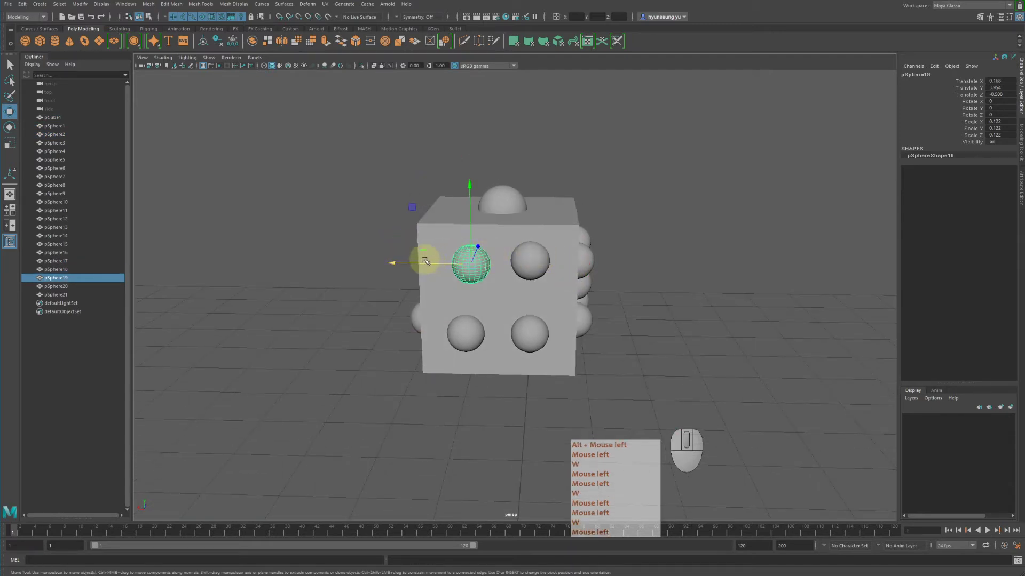
pyautogui.moveTo(424, 260); pyautogui.dragTo(400, 263)
pyautogui.press('z')
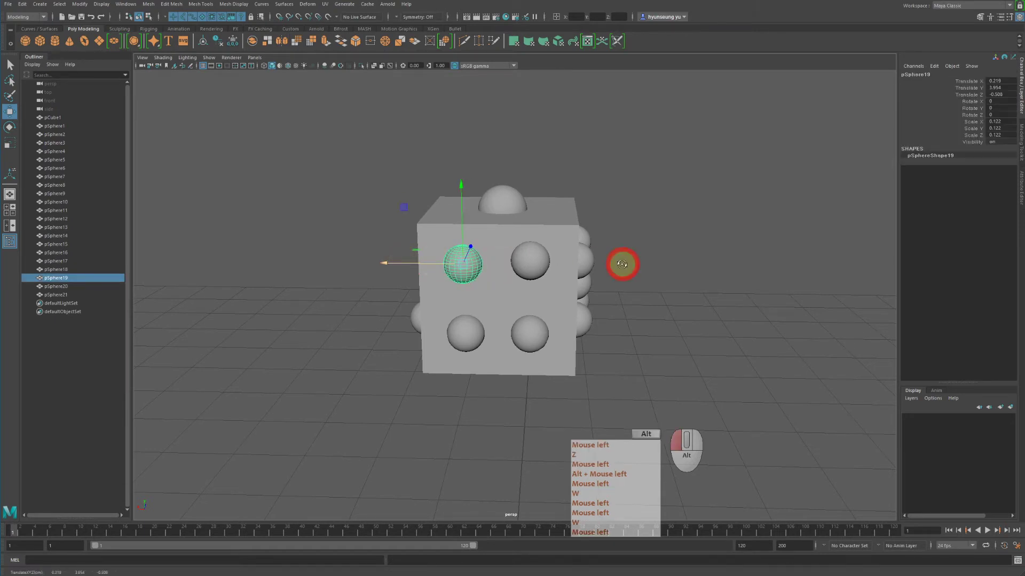
# Step: Select all the pip spheres and inspect their placement on every face of the cube
pyautogui.keyDown('alt'); pyautogui.moveTo(621, 264); pyautogui.dragTo(599, 277); pyautogui.keyUp('alt')
pyautogui.click(621, 284)
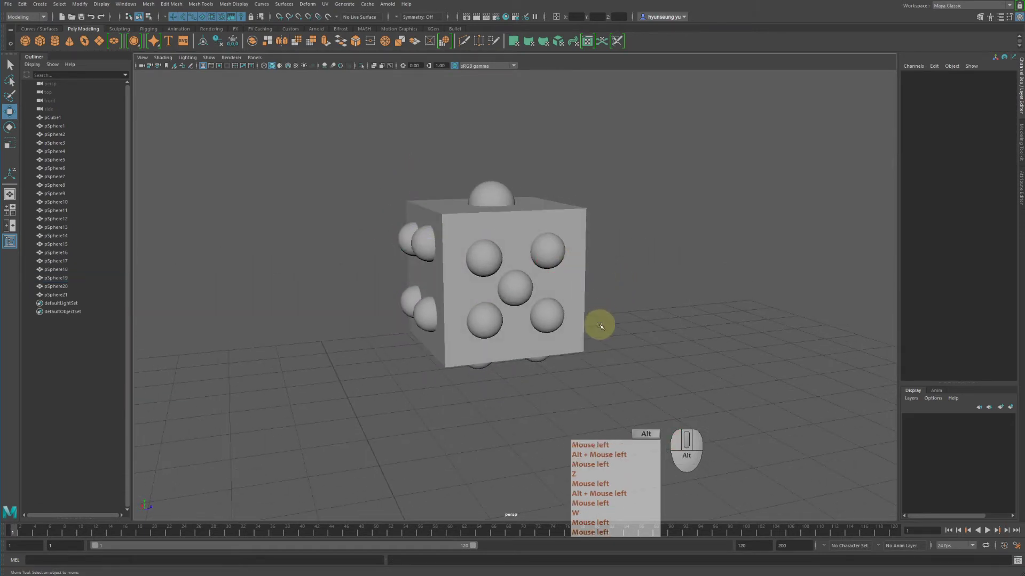
pyautogui.keyDown('alt'); pyautogui.moveTo(599, 323); pyautogui.dragTo(582, 330); pyautogui.keyUp('alt')
pyautogui.moveTo(77, 297); pyautogui.dragTo(119, 128)
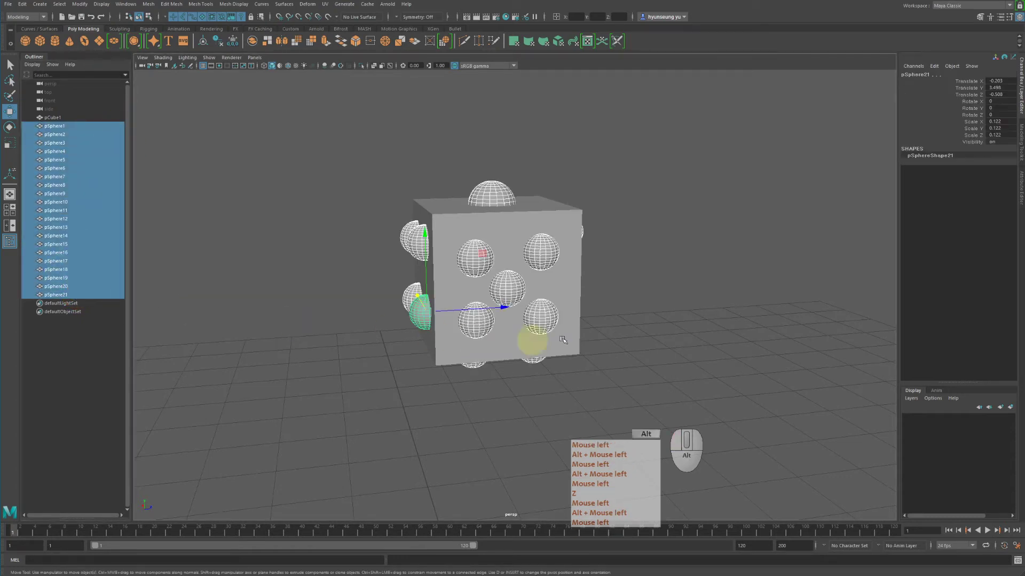
pyautogui.keyDown('alt'); pyautogui.moveTo(671, 303); pyautogui.dragTo(722, 291); pyautogui.keyUp('alt')
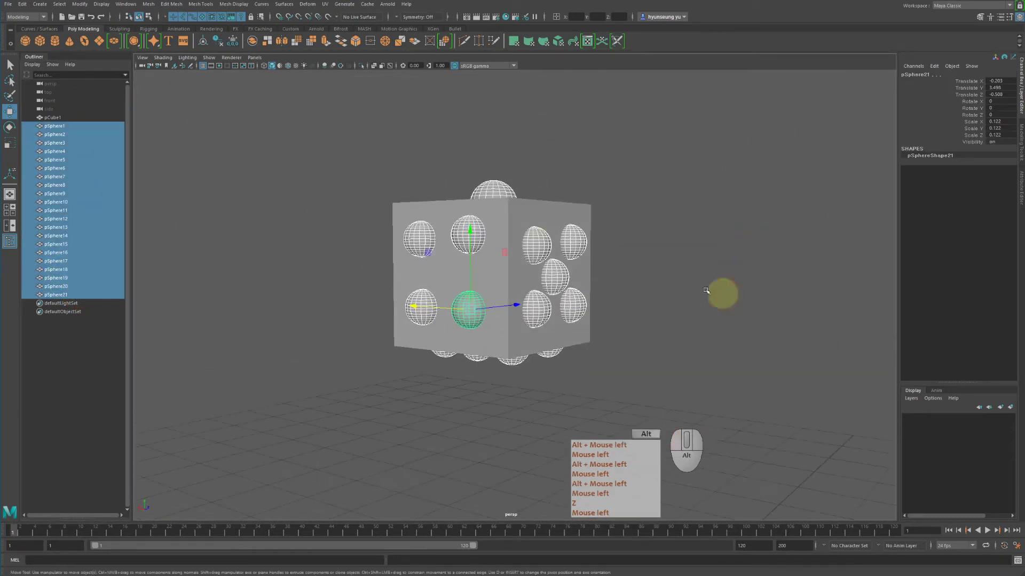
pyautogui.keyDown('alt'); pyautogui.moveTo(507, 299); pyautogui.dragTo(677, 326); pyautogui.keyUp('alt')
pyautogui.click(677, 327)
pyautogui.keyDown('alt'); pyautogui.moveTo(596, 252); pyautogui.dragTo(537, 219); pyautogui.keyUp('alt')
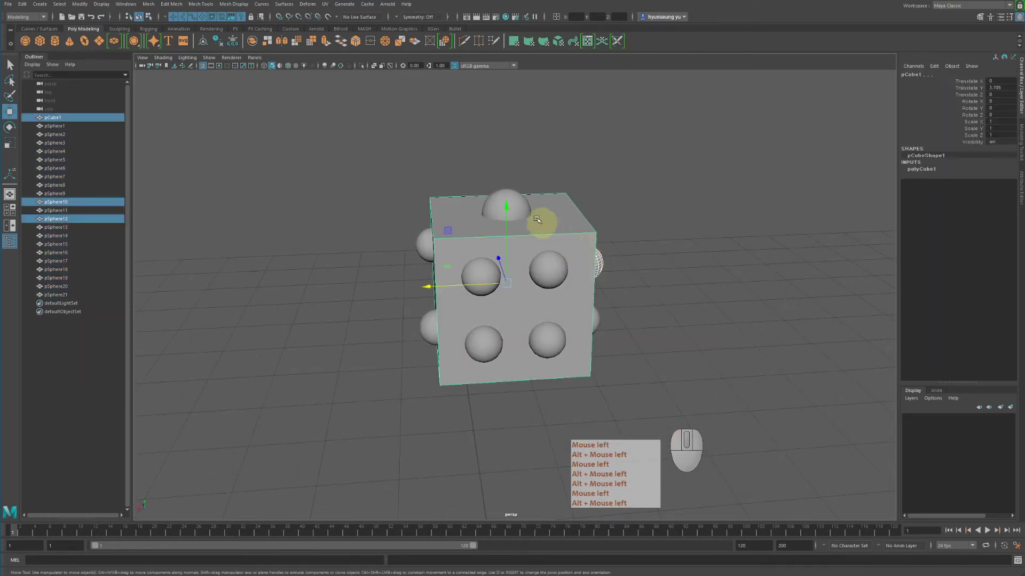
# Step: Select the cube and the top face's sphere, and detach the Booleans commands as a floating palette
pyautogui.click(545, 215)
pyautogui.keyDown('shift'); pyautogui.click(522, 200); pyautogui.keyUp('shift')
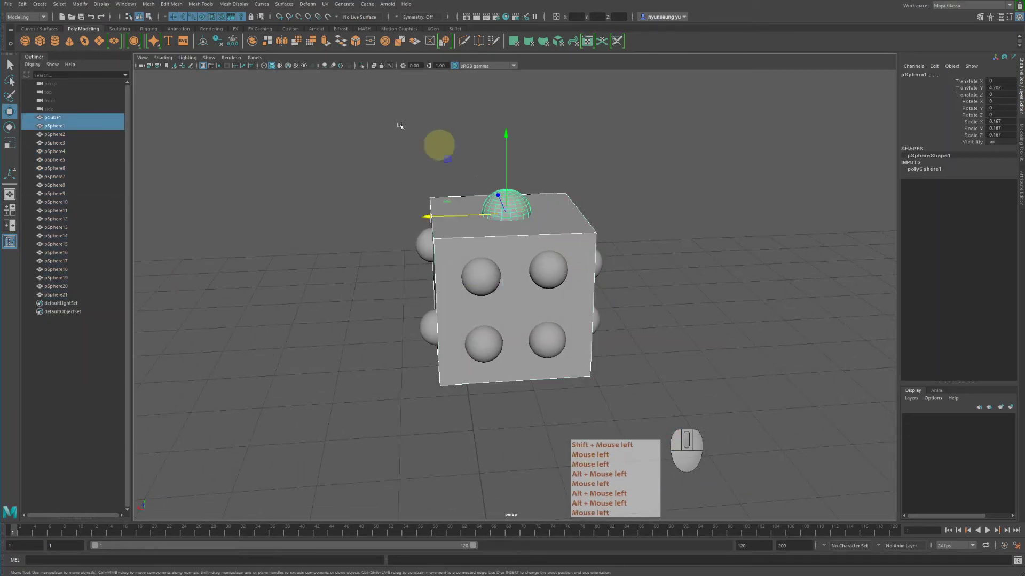
pyautogui.click(149, 4)
pyautogui.moveTo(160, 25)
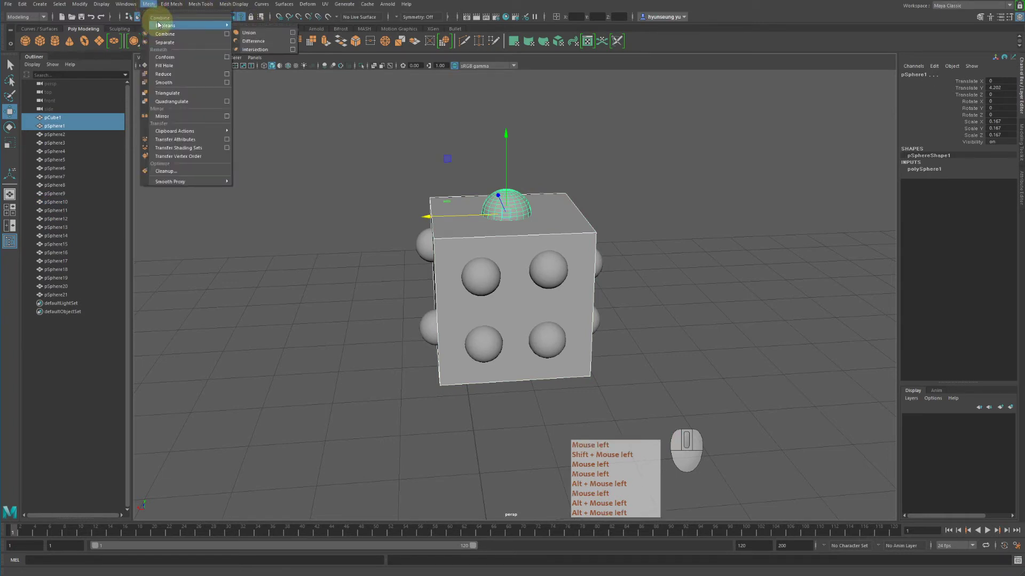
pyautogui.click(251, 21)
pyautogui.moveTo(254, 11); pyautogui.dragTo(605, 80)
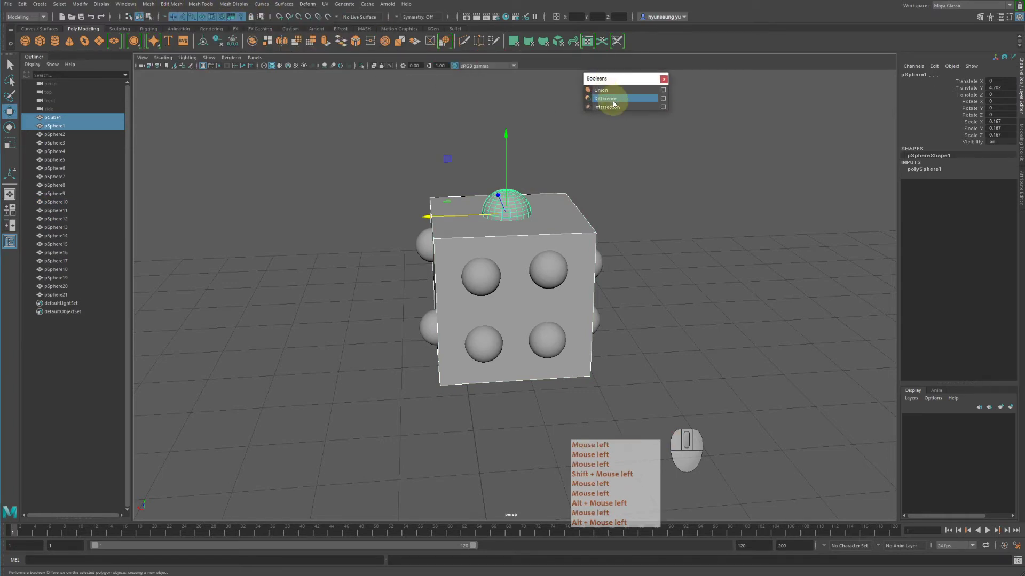
# Step: Subtract the top face's sphere and one upper corner sphere of the five-sphere face from the cube with Boolean Difference
pyautogui.click(608, 99)
pyautogui.keyDown('alt'); pyautogui.moveTo(722, 298); pyautogui.dragTo(587, 293); pyautogui.keyUp('alt')
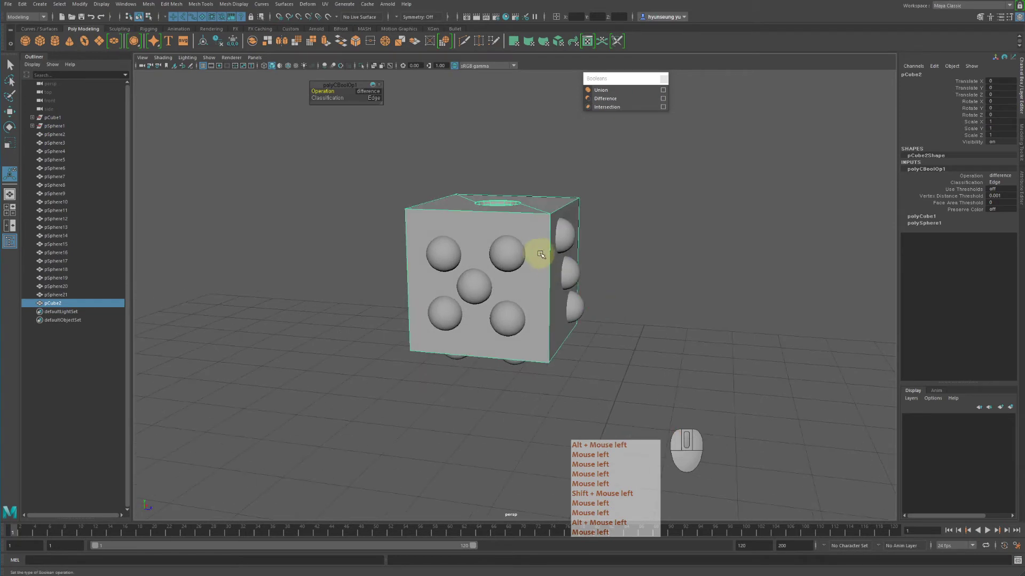
pyautogui.click(534, 252)
pyautogui.keyDown('shift'); pyautogui.click(513, 252); pyautogui.keyUp('shift')
pyautogui.click(623, 101)
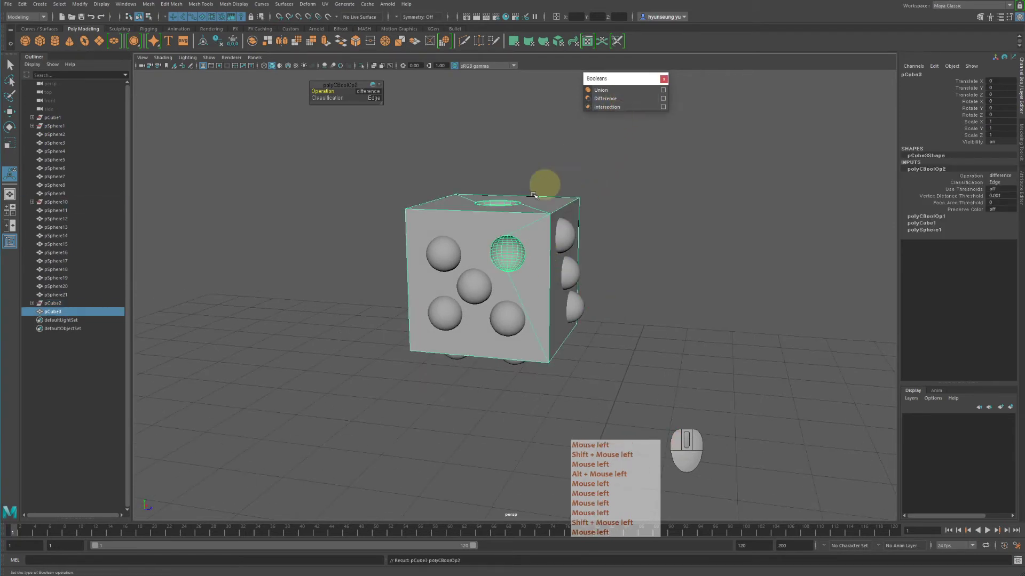
# Step: Subtract the five-sphere face's center sphere, other upper corner sphere and the lower corner sphere beneath it, one at a time
pyautogui.keyDown('shift'); pyautogui.click(471, 280); pyautogui.keyUp('shift')
pyautogui.click(611, 99)
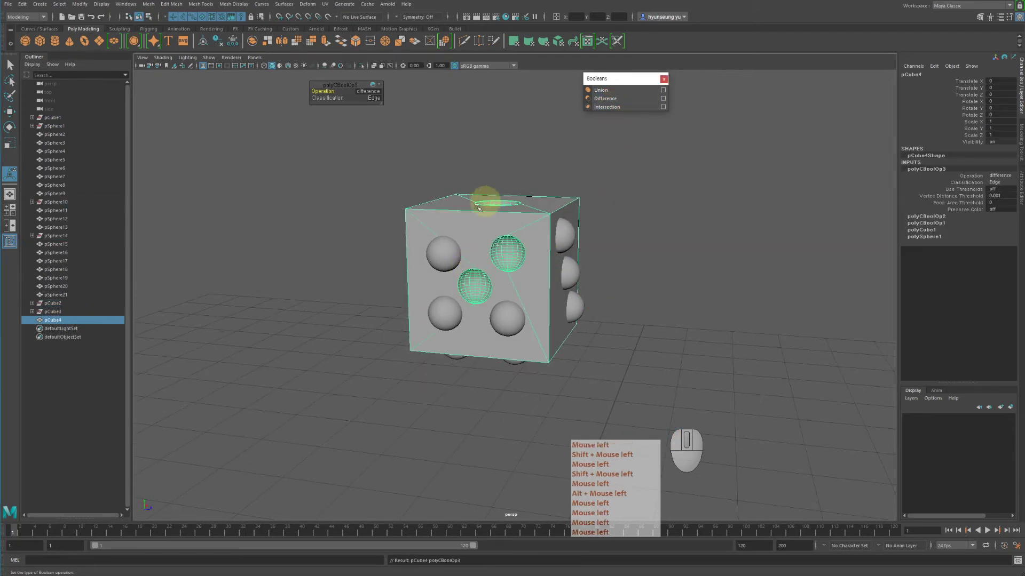
pyautogui.keyDown('shift'); pyautogui.click(449, 243); pyautogui.keyUp('shift')
pyautogui.click(641, 99)
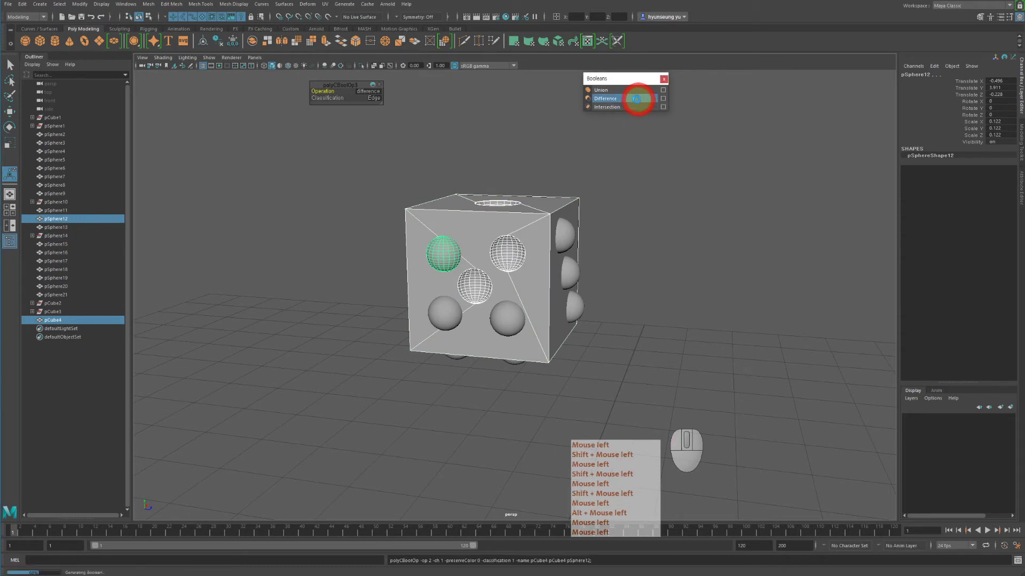
pyautogui.keyDown('shift'); pyautogui.click(437, 310); pyautogui.keyUp('shift')
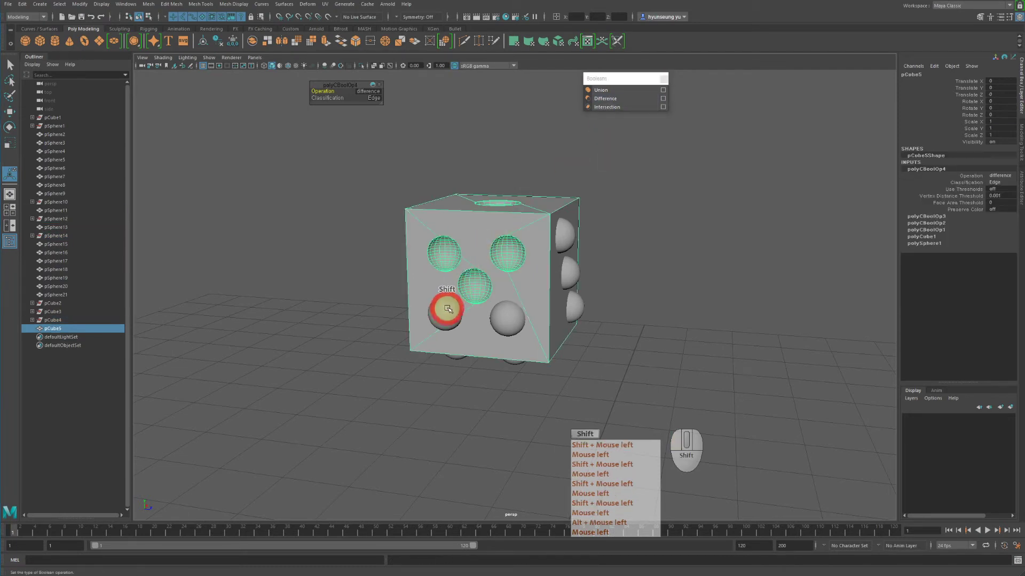
pyautogui.click(628, 101)
# Step: Subtract the last lower corner sphere of the five-sphere face from the cube, undoing and redoing the preceding operations first
pyautogui.keyDown('shift'); pyautogui.click(506, 319); pyautogui.keyUp('shift')
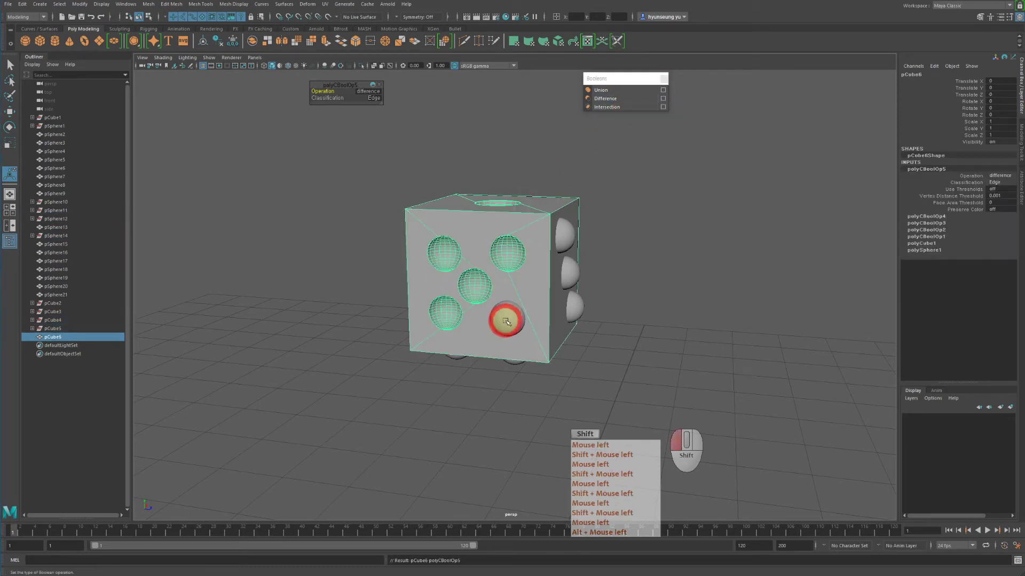
pyautogui.click(625, 107)
pyautogui.press('z')
pyautogui.press('z')
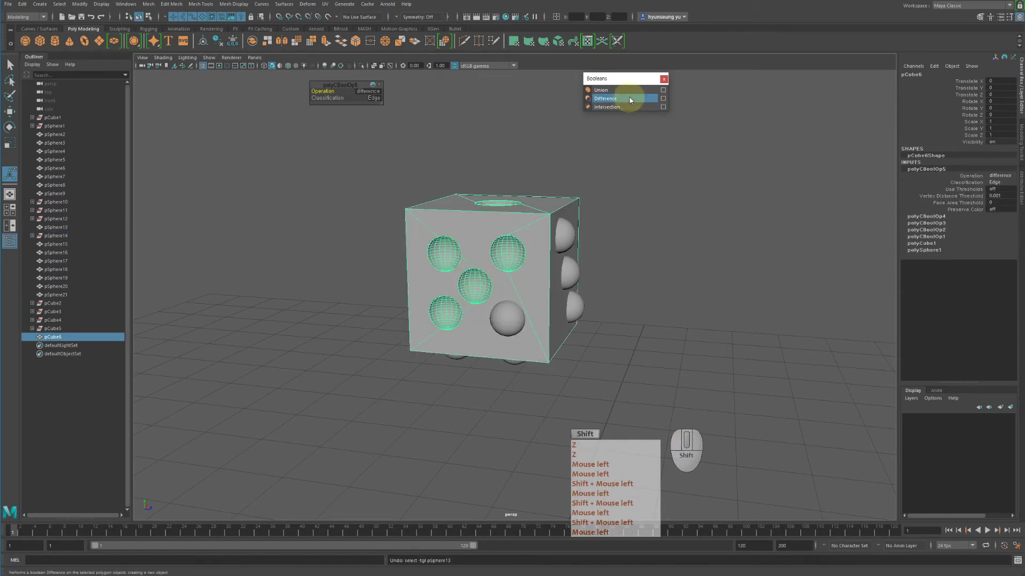
pyautogui.press('z')
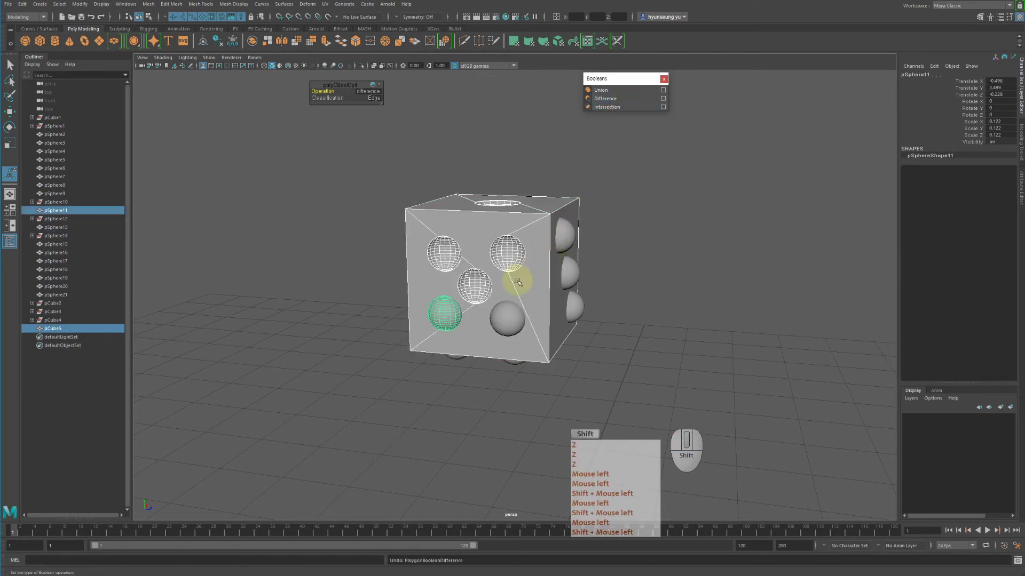
pyautogui.hotkey('shift', 'z')
pyautogui.hotkey('shift', 'z')
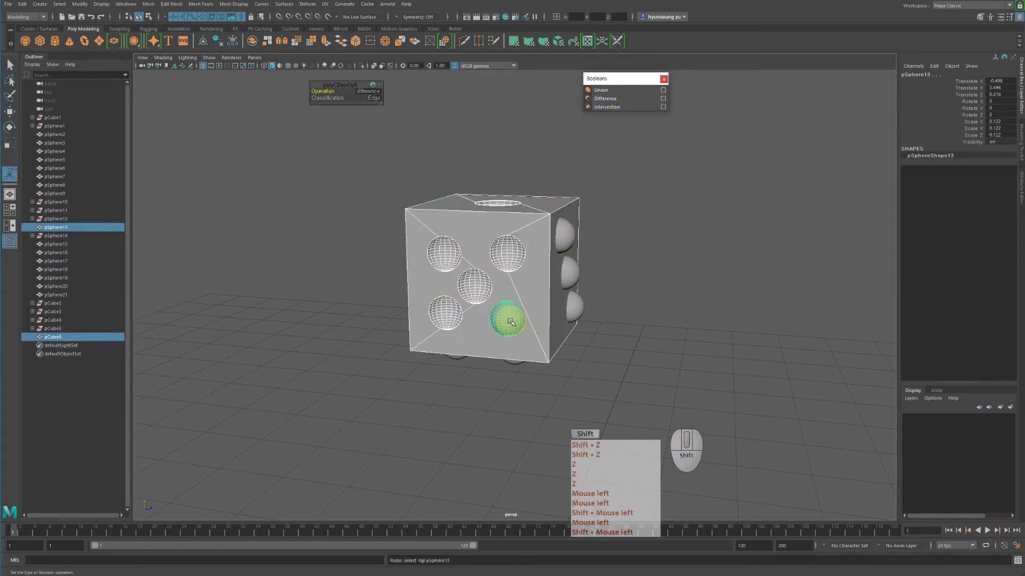
pyautogui.click(632, 100)
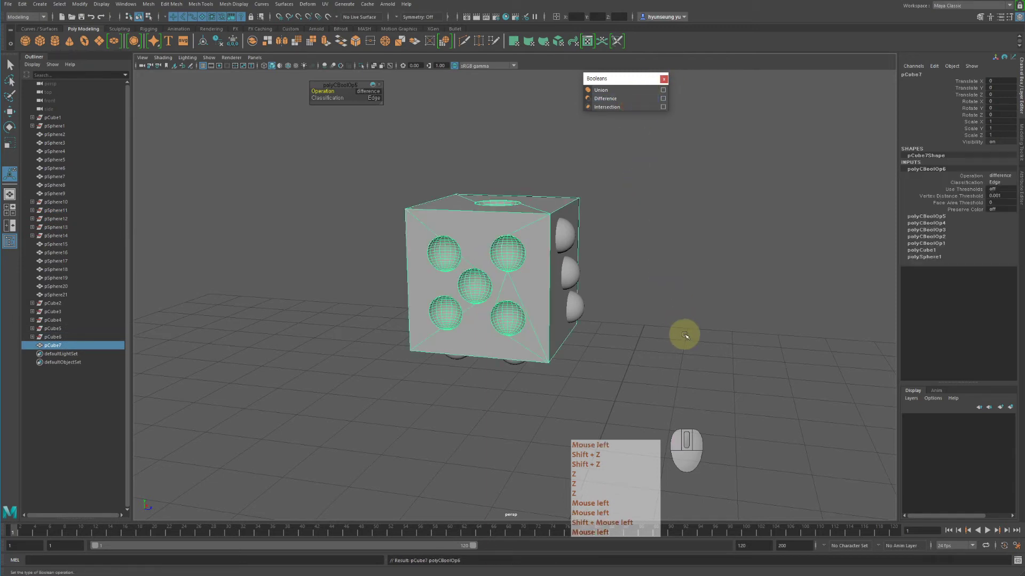
# Step: Undo all the Boolean differences back to the separate cube and spheres, and clear the selection
pyautogui.keyDown('alt'); pyautogui.moveTo(685, 335); pyautogui.dragTo(603, 335); pyautogui.keyUp('alt')
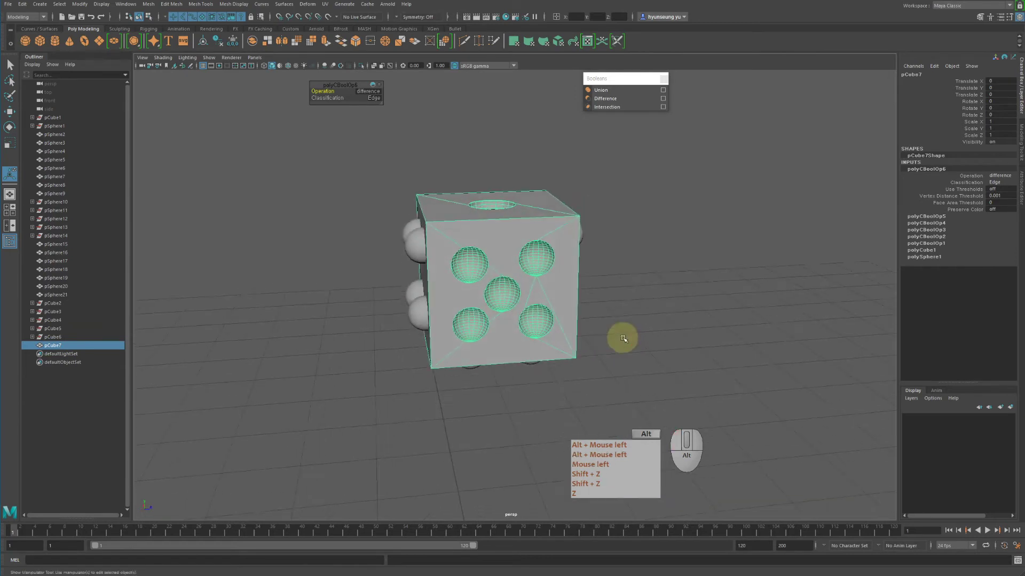
pyautogui.keyDown('alt'); pyautogui.moveTo(603, 280); pyautogui.dragTo(563, 281); pyautogui.keyUp('alt')
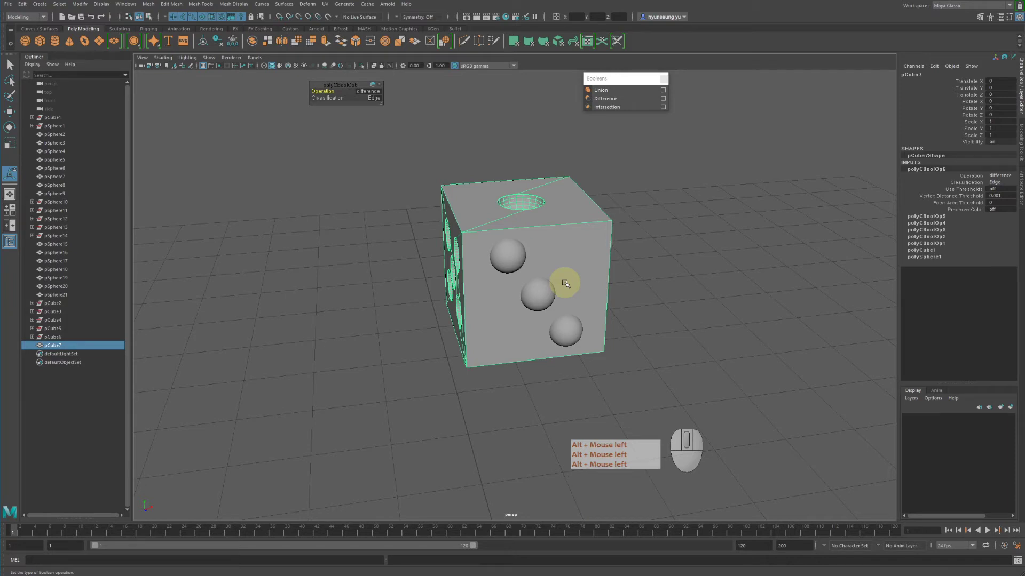
pyautogui.press('z')
pyautogui.click(704, 300)
pyautogui.press('z')
pyautogui.press('z')
pyautogui.press('z')
pyautogui.press('z')
pyautogui.press('z')
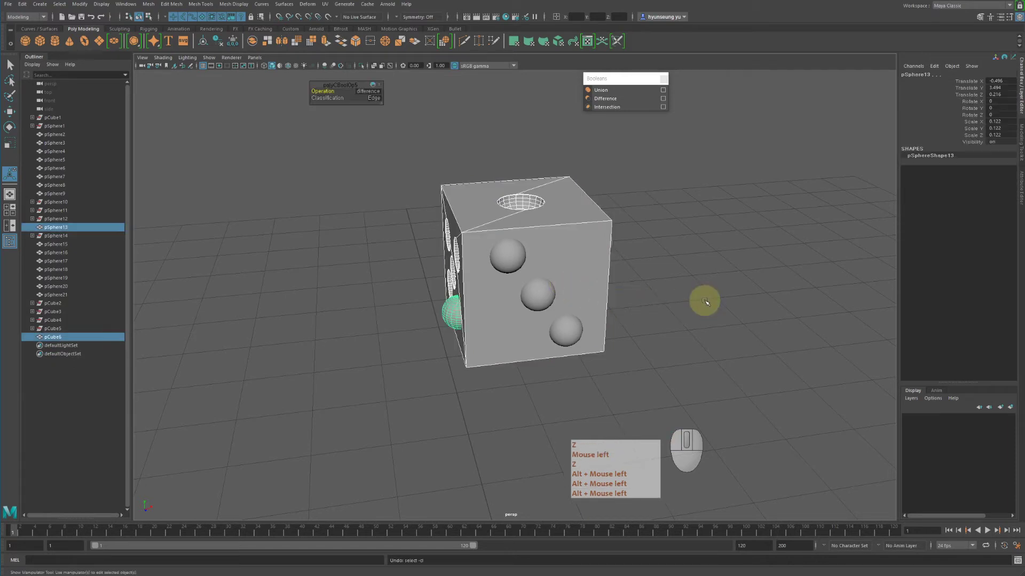
pyautogui.press('z')
pyautogui.press('z')
pyautogui.press('z')
pyautogui.press('z')
pyautogui.press('z')
pyautogui.press('z')
pyautogui.press('z')
pyautogui.press('z')
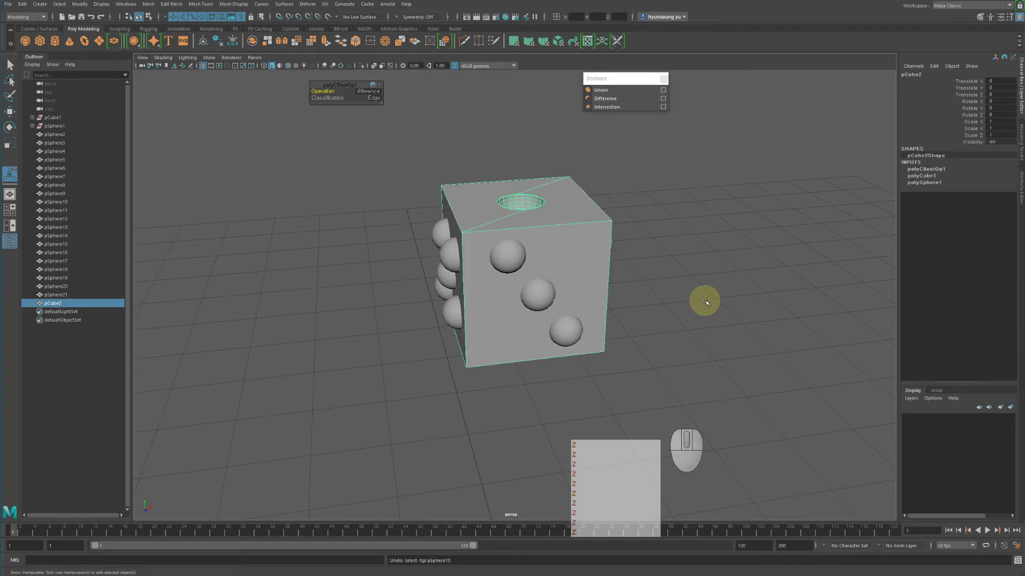
pyautogui.click(701, 301)
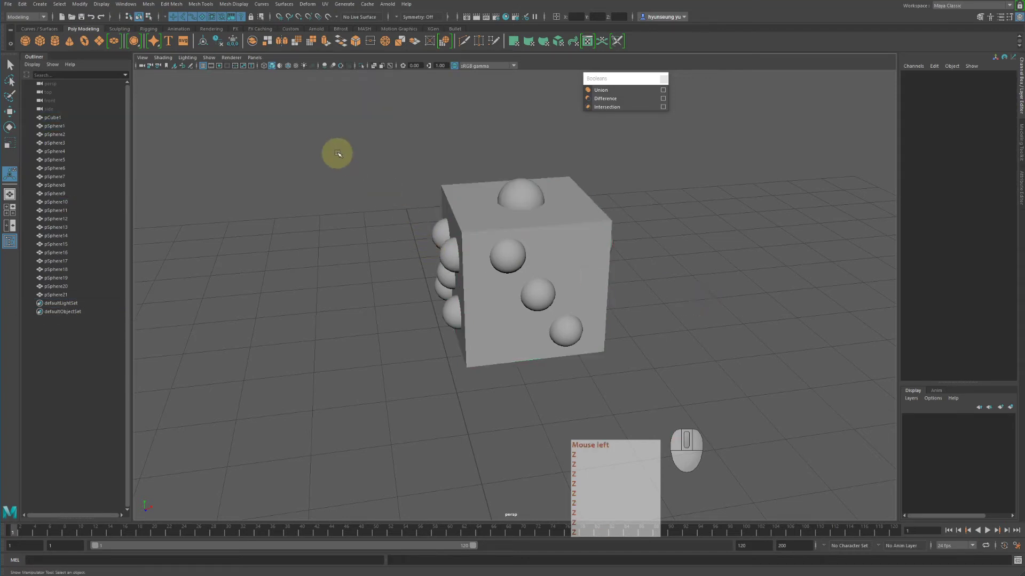
# Step: Select all the pip spheres without the cube and combine them into a single mesh
pyautogui.moveTo(337, 154); pyautogui.dragTo(737, 433)
pyautogui.keyDown('alt'); pyautogui.moveTo(670, 361); pyautogui.dragTo(629, 317); pyautogui.keyUp('alt')
pyautogui.keyDown('ctrl'); pyautogui.click(594, 235); pyautogui.keyUp('ctrl')
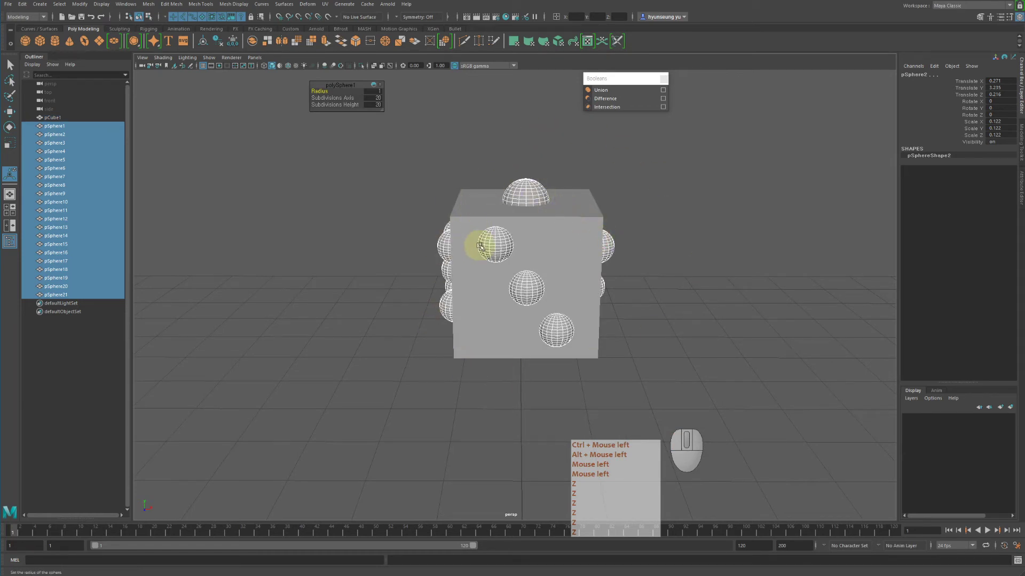
pyautogui.keyDown('alt'); pyautogui.moveTo(384, 286); pyautogui.dragTo(438, 186); pyautogui.keyUp('alt')
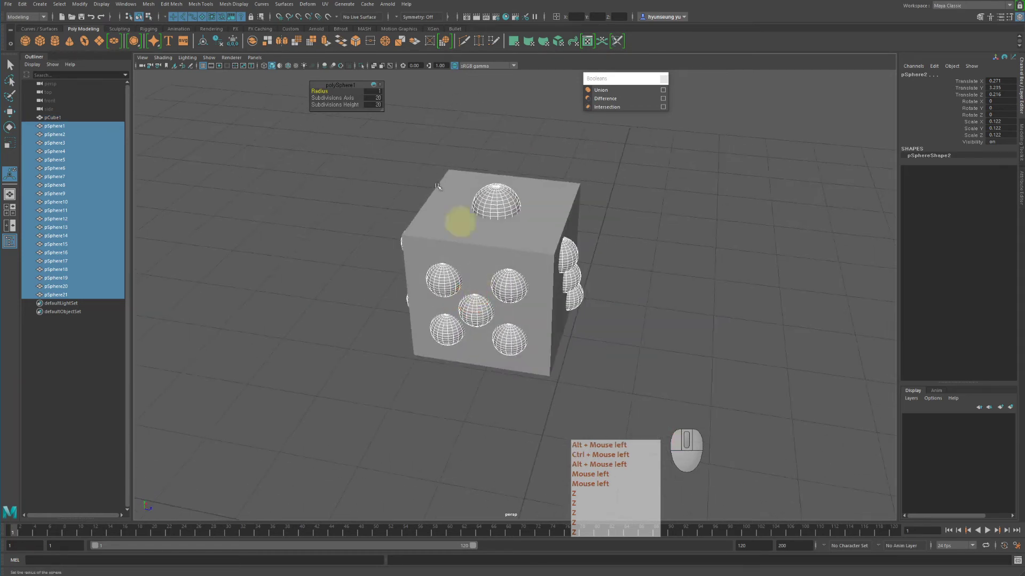
pyautogui.click(148, 4)
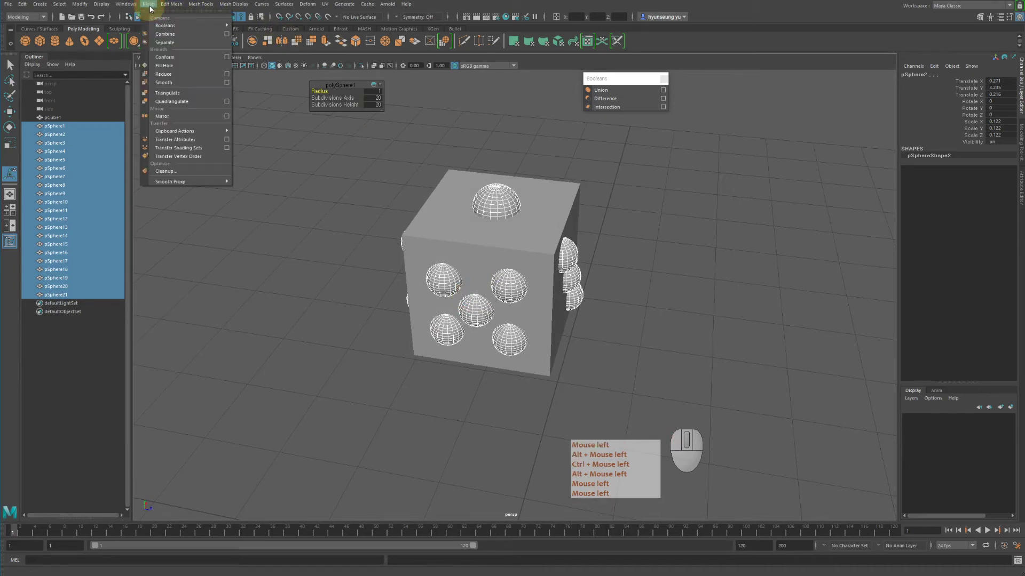
pyautogui.click(155, 35)
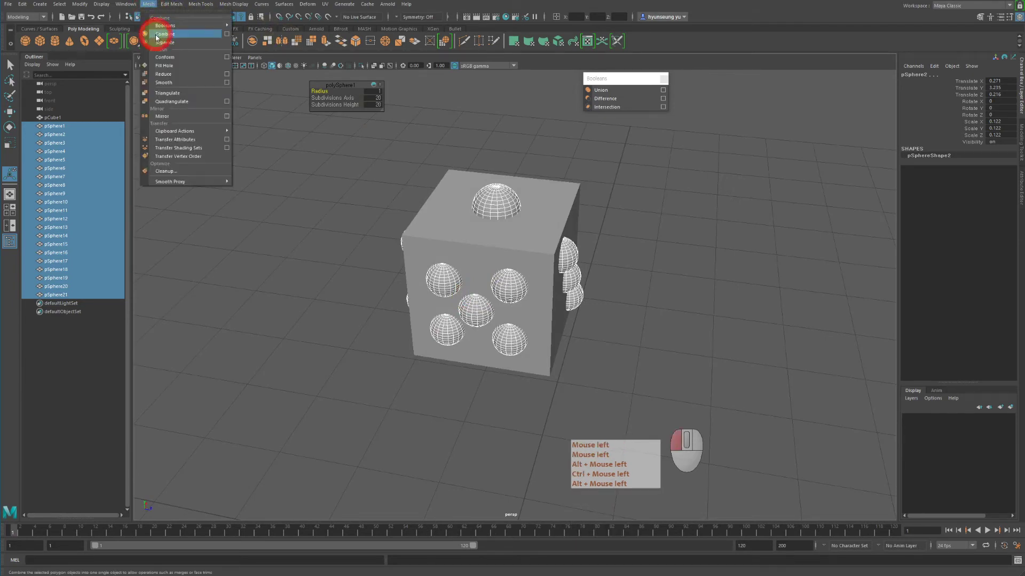
pyautogui.click(622, 252)
# Step: Test the combined spheres by moving them up about 1.62 units as one object, and undo the move
pyautogui.keyDown('alt'); pyautogui.moveTo(690, 305); pyautogui.dragTo(585, 11); pyautogui.keyUp('alt')
pyautogui.click(528, 187)
pyautogui.press('w')
pyautogui.keyDown('alt'); pyautogui.moveTo(631, 194); pyautogui.dragTo(524, 213); pyautogui.keyUp('alt')
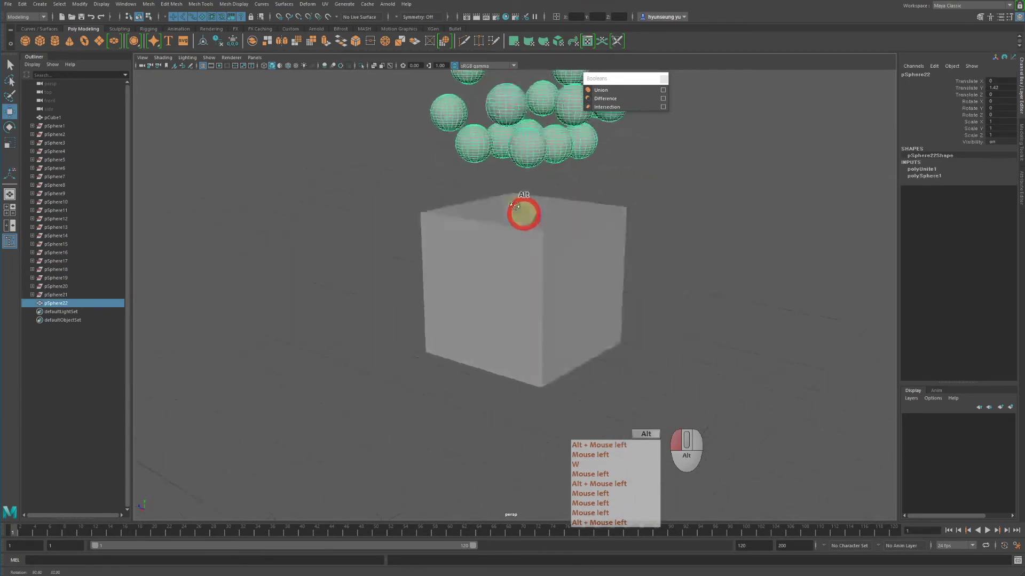
pyautogui.keyDown('alt'); pyautogui.moveTo(523, 213); pyautogui.dragTo(535, 279, button='middle'); pyautogui.keyUp('alt')
pyautogui.keyDown('alt'); pyautogui.moveTo(536, 280); pyautogui.dragTo(530, 201); pyautogui.keyUp('alt')
pyautogui.hotkey('ctrl', 'z')
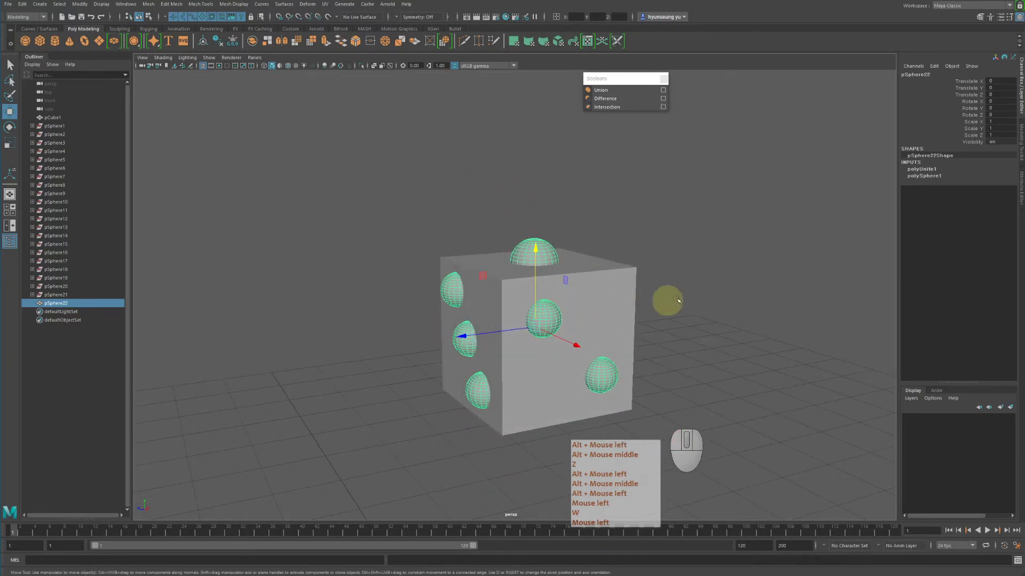
pyautogui.moveTo(677, 300)
pyautogui.keyDown('alt'); pyautogui.mouseDown()
pyautogui.moveTo(586, 295)
pyautogui.moveTo(581, 274)
pyautogui.moveTo(671, 281)
pyautogui.mouseUp(); pyautogui.keyUp('alt')
pyautogui.click(545, 246)
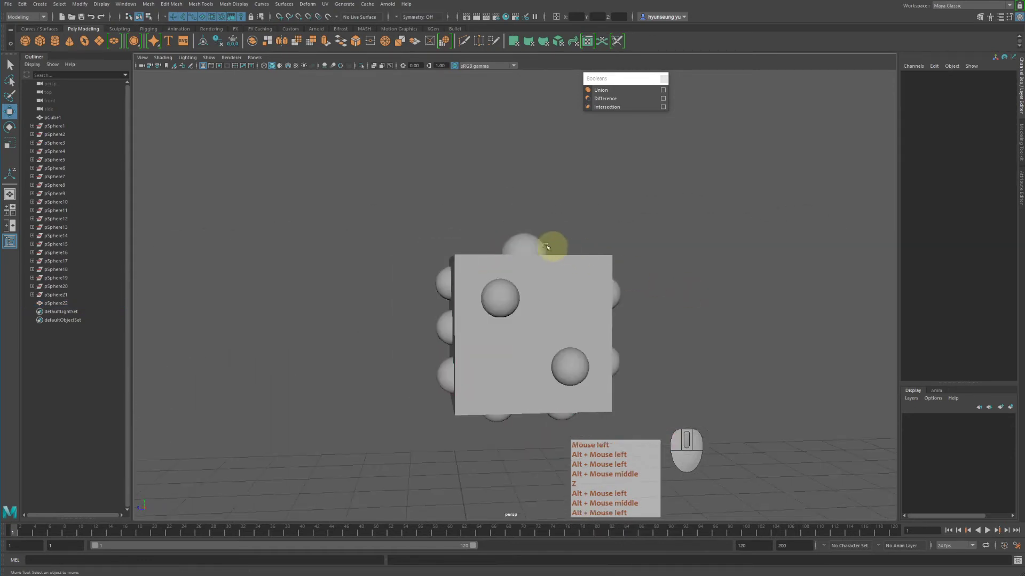
pyautogui.click(529, 242)
pyautogui.keyDown('shift'); pyautogui.click(585, 272); pyautogui.keyUp('shift')
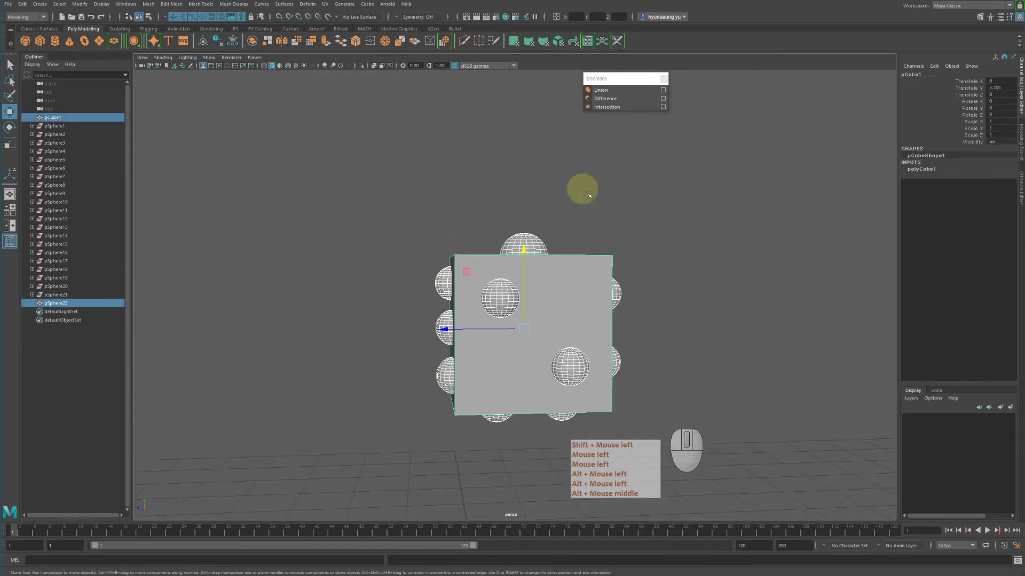
pyautogui.click(589, 195)
# Step: Subtract the combined spheres from the cube with Boolean Difference, and select the resulting mesh to inspect its carved faces
pyautogui.click(583, 292)
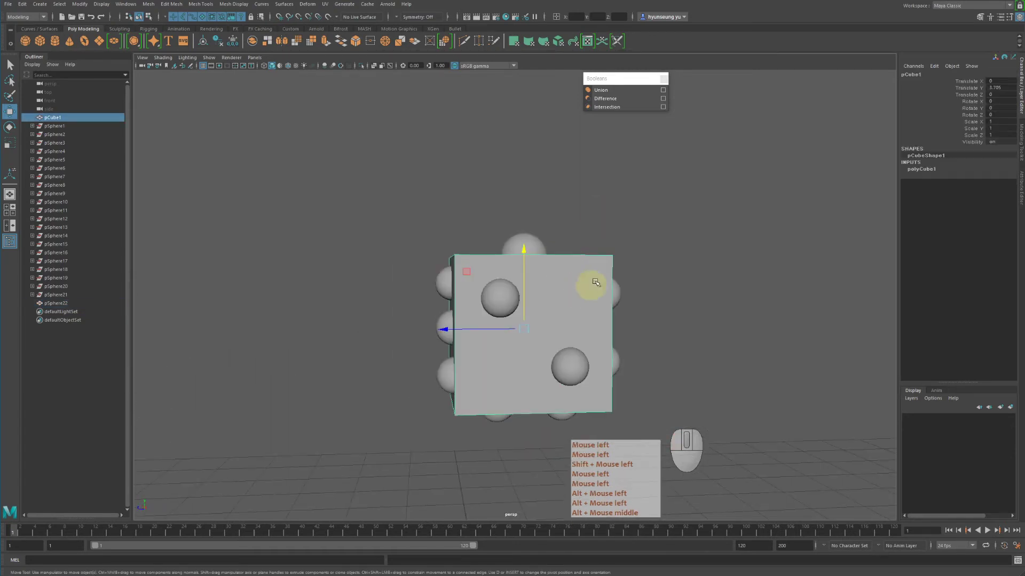
pyautogui.keyDown('shift'); pyautogui.click(535, 239); pyautogui.keyUp('shift')
pyautogui.keyDown('alt'); pyautogui.moveTo(609, 247); pyautogui.dragTo(503, 246); pyautogui.keyUp('alt')
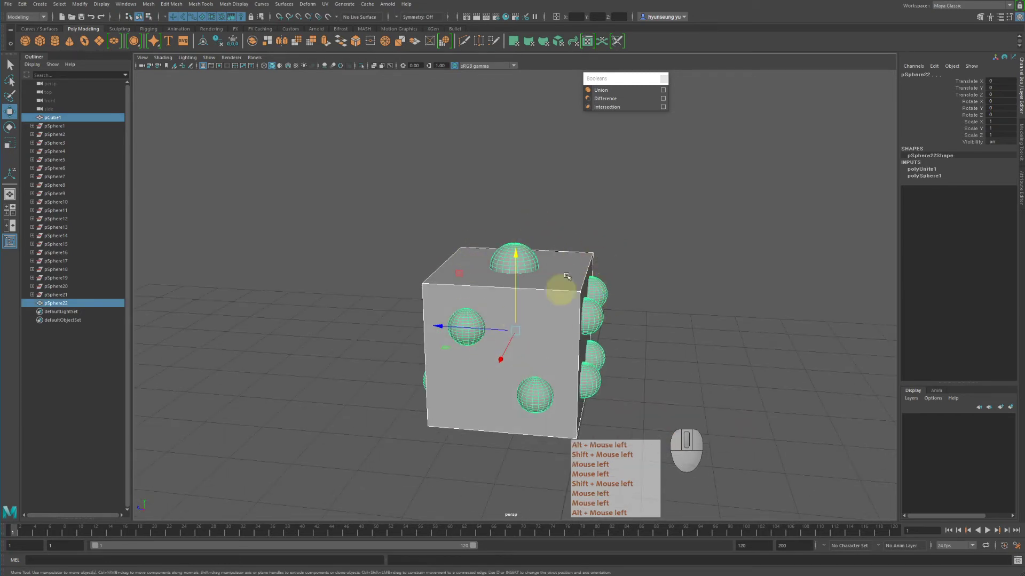
pyautogui.click(608, 98)
pyautogui.click(693, 231)
pyautogui.keyDown('alt'); pyautogui.moveTo(583, 327); pyautogui.dragTo(602, 342); pyautogui.keyUp('alt')
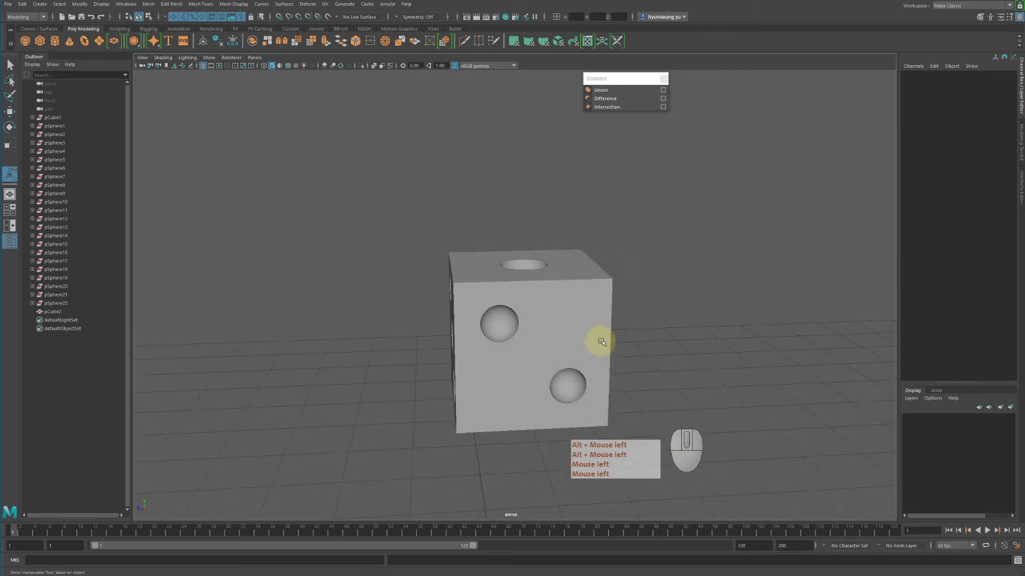
pyautogui.click(597, 288)
pyautogui.keyDown('alt'); pyautogui.moveTo(671, 305); pyautogui.dragTo(631, 311); pyautogui.keyUp('alt')
pyautogui.keyDown('alt'); pyautogui.moveTo(632, 311); pyautogui.dragTo(693, 316, button='right'); pyautogui.keyUp('alt')
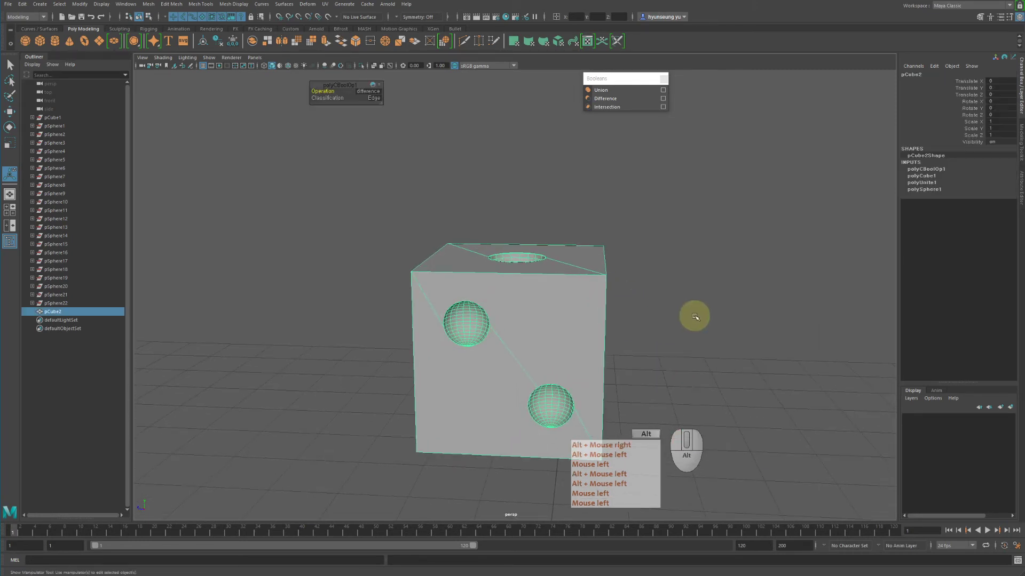
pyautogui.keyDown('alt'); pyautogui.moveTo(693, 315); pyautogui.dragTo(704, 313); pyautogui.keyUp('alt')
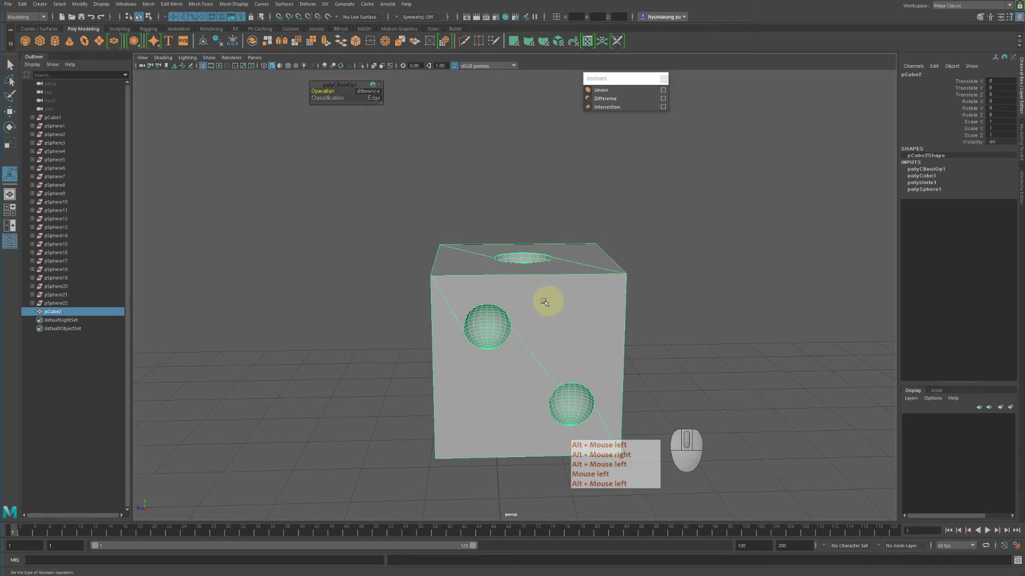
pyautogui.keyDown('alt'); pyautogui.moveTo(544, 302); pyautogui.dragTo(554, 354); pyautogui.keyUp('alt')
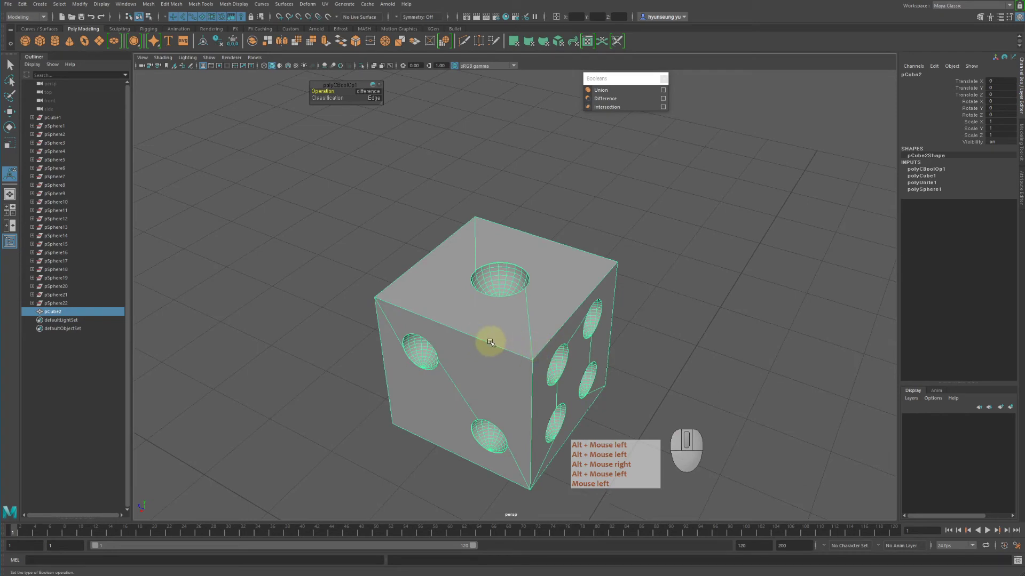
# Step: Undo the Boolean Difference back to the separate cube and combined spheres
pyautogui.click(493, 379)
pyautogui.press('z')
pyautogui.press('z')
pyautogui.press('z')
pyautogui.press('z')
# Step: Bevel the cube's edges with a Fraction of 0.1 and 3 Segments
pyautogui.keyDown('alt'); pyautogui.moveTo(728, 291); pyautogui.dragTo(607, 298); pyautogui.keyUp('alt')
pyautogui.click(575, 300)
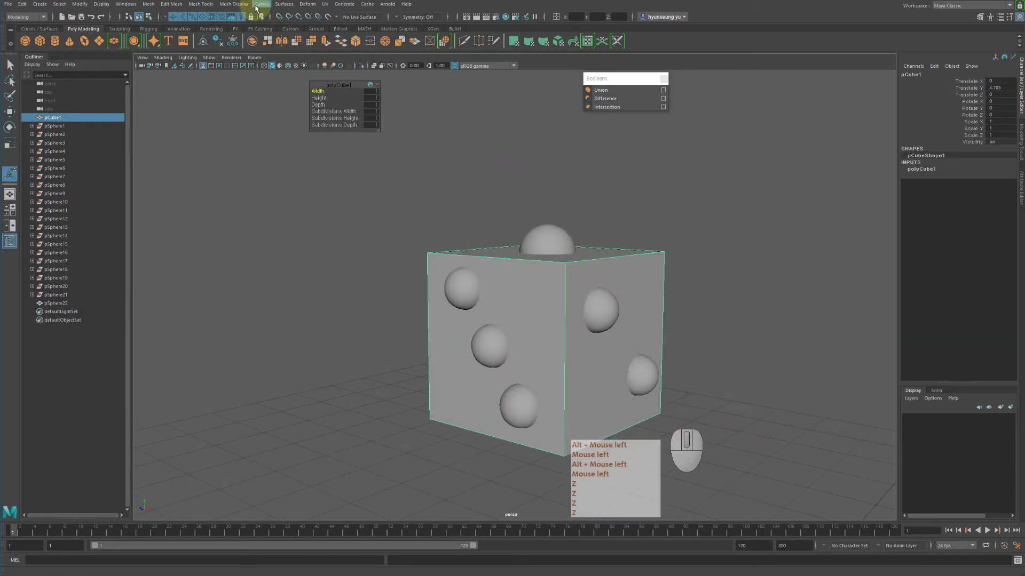
pyautogui.click(229, 5)
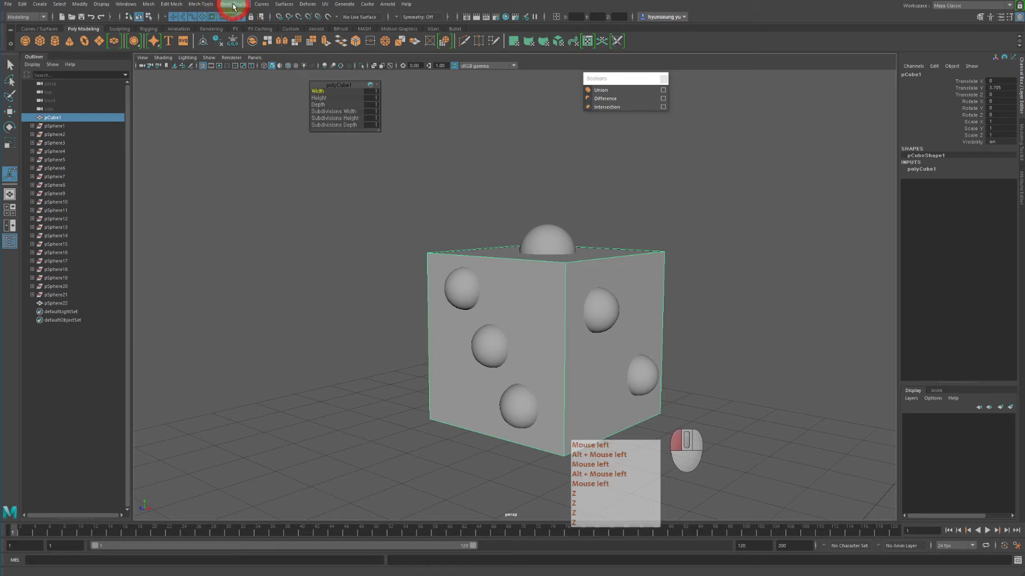
pyautogui.moveTo(202, 9)
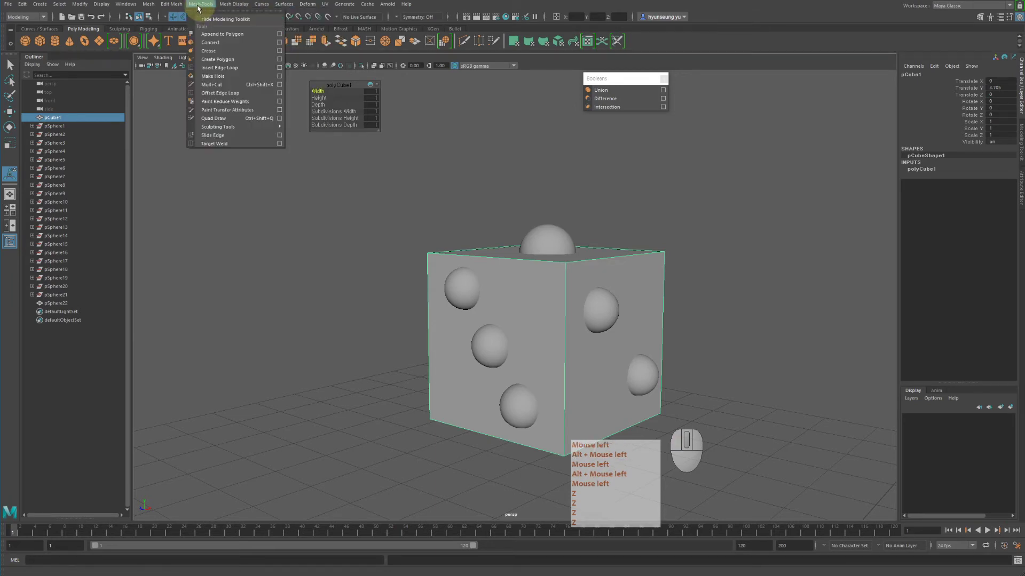
pyautogui.moveTo(171, 5)
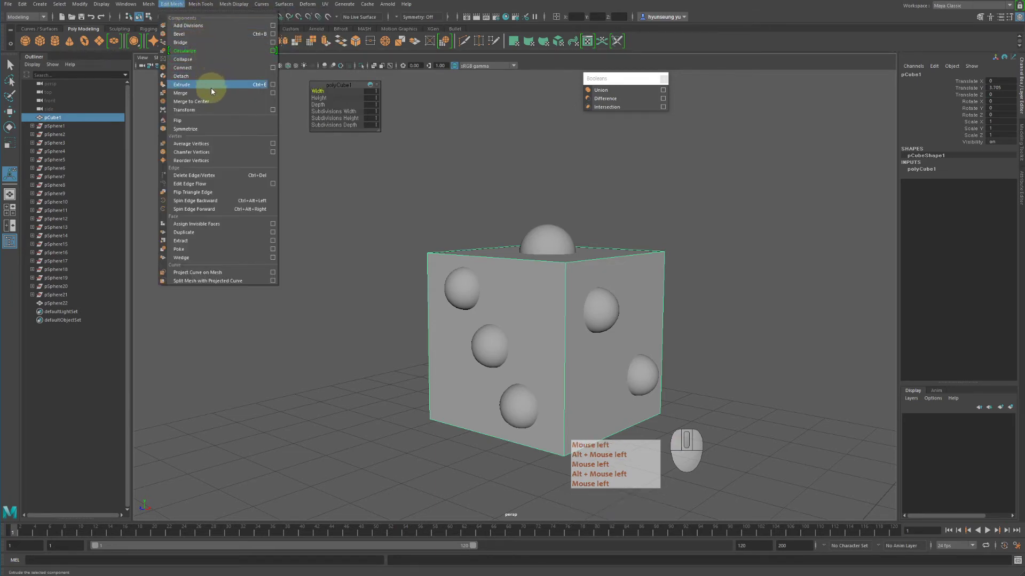
pyautogui.click(203, 35)
pyautogui.keyDown('alt'); pyautogui.moveTo(398, 123); pyautogui.dragTo(523, 192); pyautogui.keyUp('alt')
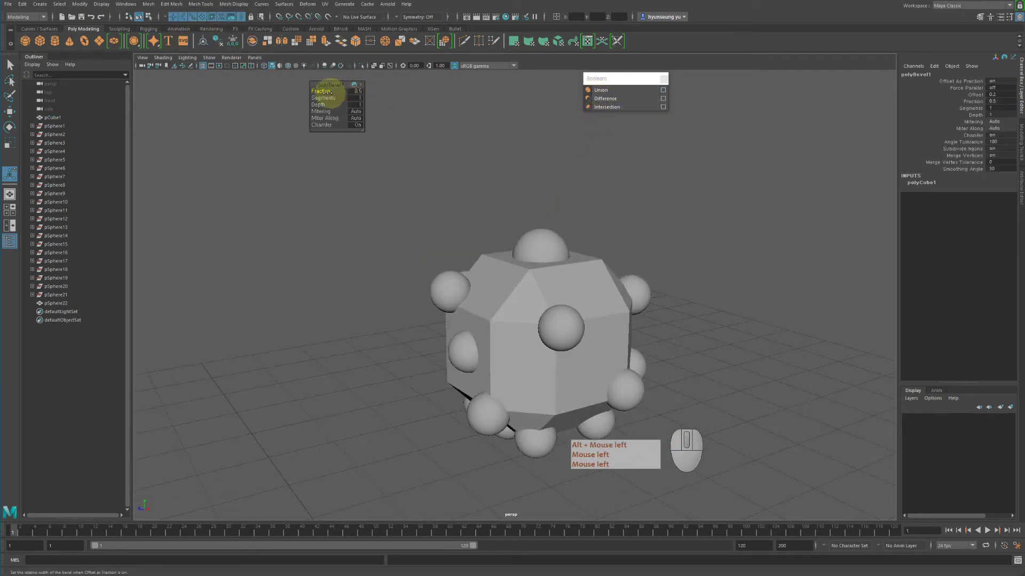
pyautogui.moveTo(328, 96); pyautogui.dragTo(325, 91)
pyautogui.keyDown('alt'); pyautogui.moveTo(457, 144); pyautogui.dragTo(513, 192); pyautogui.keyUp('alt')
pyautogui.click(583, 239)
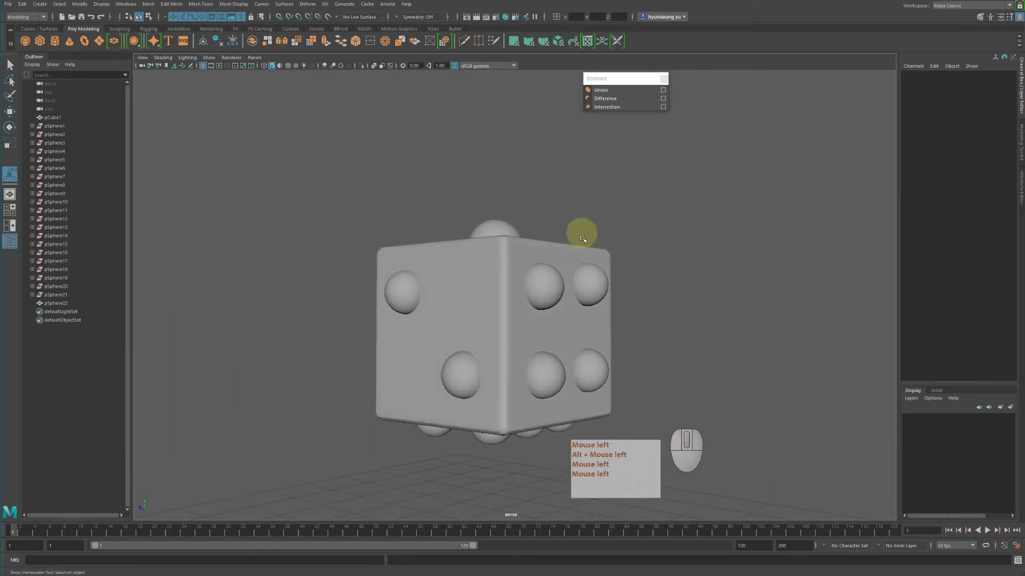
# Step: Subtract the combined spheres from the beveled cube with Boolean Difference and inspect the carved dice from several sides
pyautogui.click(476, 264)
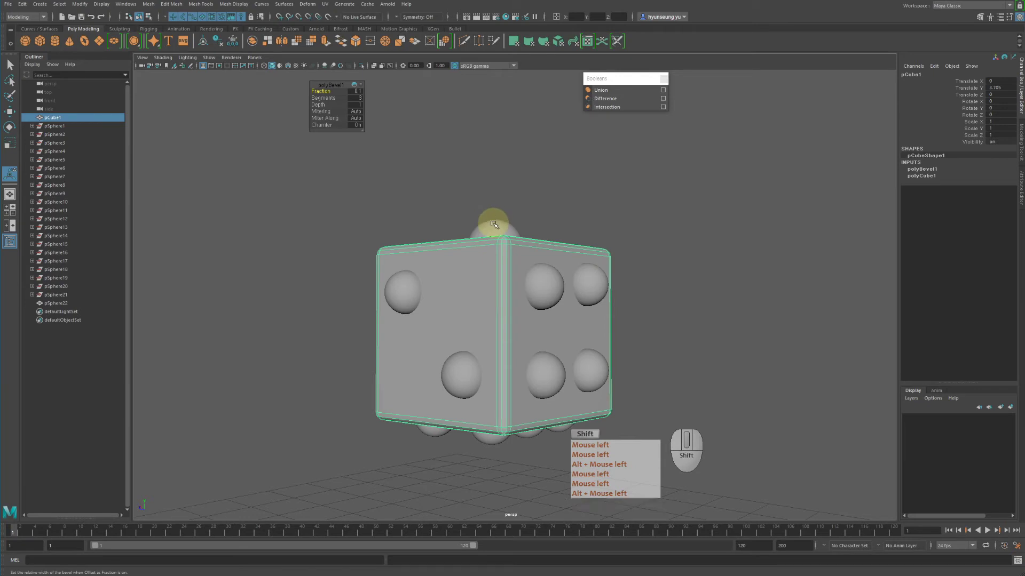
pyautogui.keyDown('shift'); pyautogui.click(494, 224); pyautogui.keyUp('shift')
pyautogui.click(605, 98)
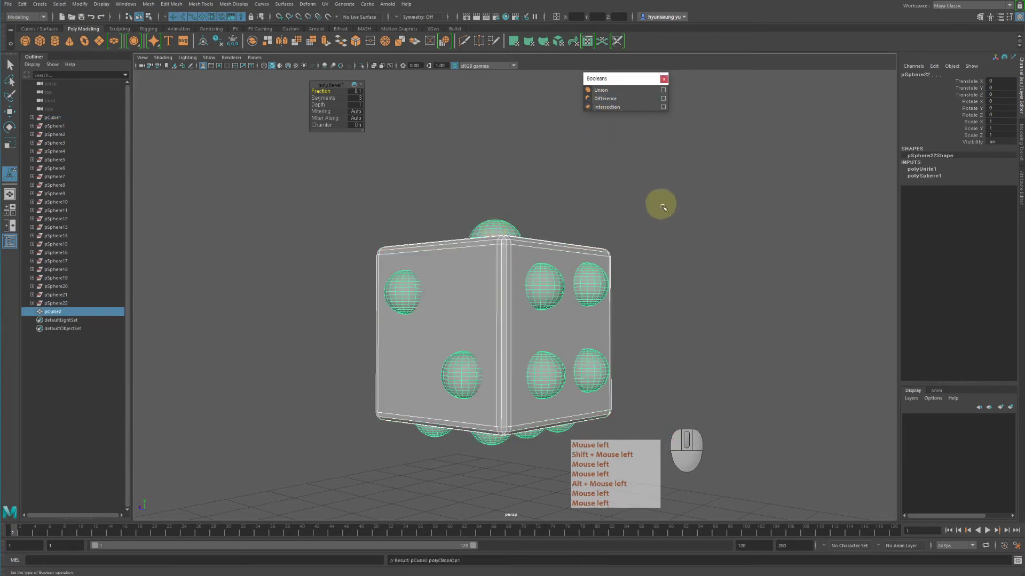
pyautogui.click(722, 240)
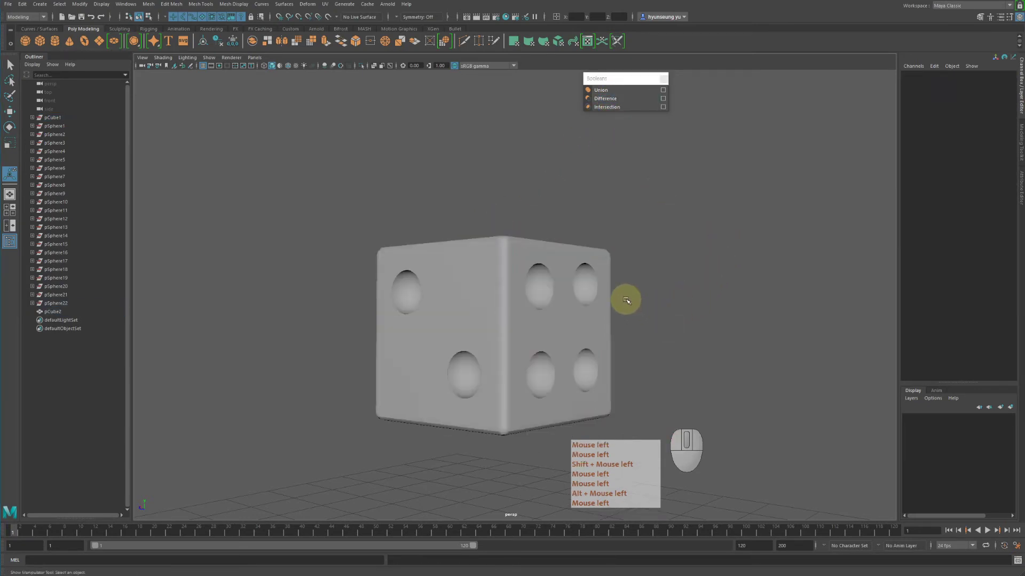
pyautogui.keyDown('alt'); pyautogui.moveTo(507, 235); pyautogui.dragTo(471, 247); pyautogui.keyUp('alt')
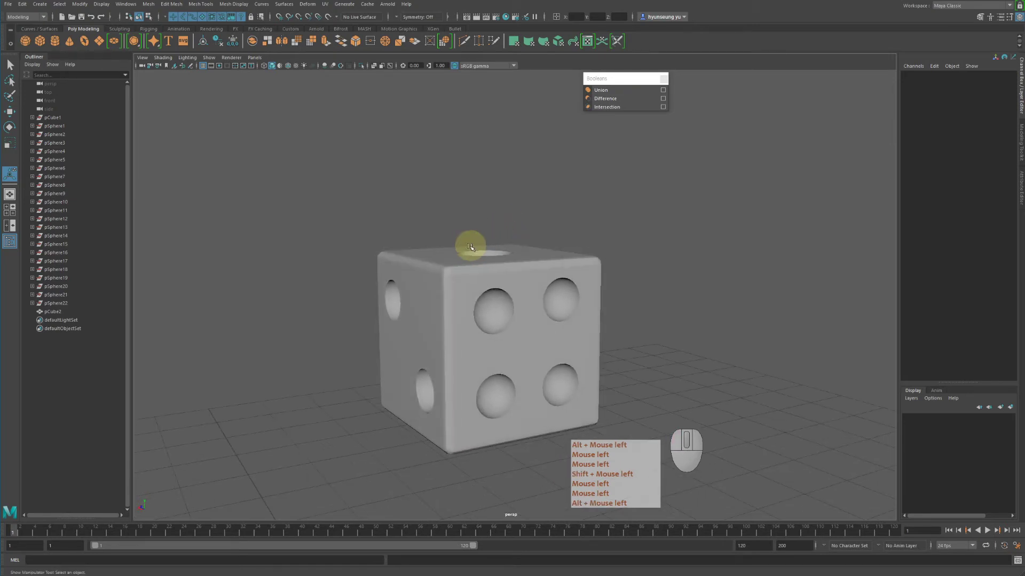
pyautogui.keyDown('alt'); pyautogui.moveTo(645, 288); pyautogui.dragTo(585, 249); pyautogui.keyUp('alt')
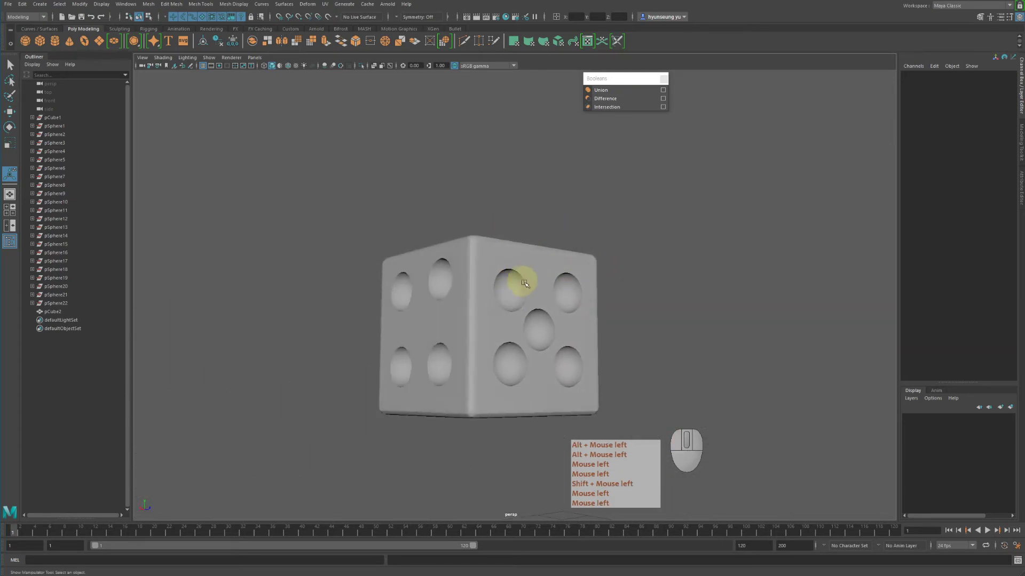
pyautogui.keyDown('alt'); pyautogui.moveTo(526, 295); pyautogui.dragTo(513, 332); pyautogui.keyUp('alt')
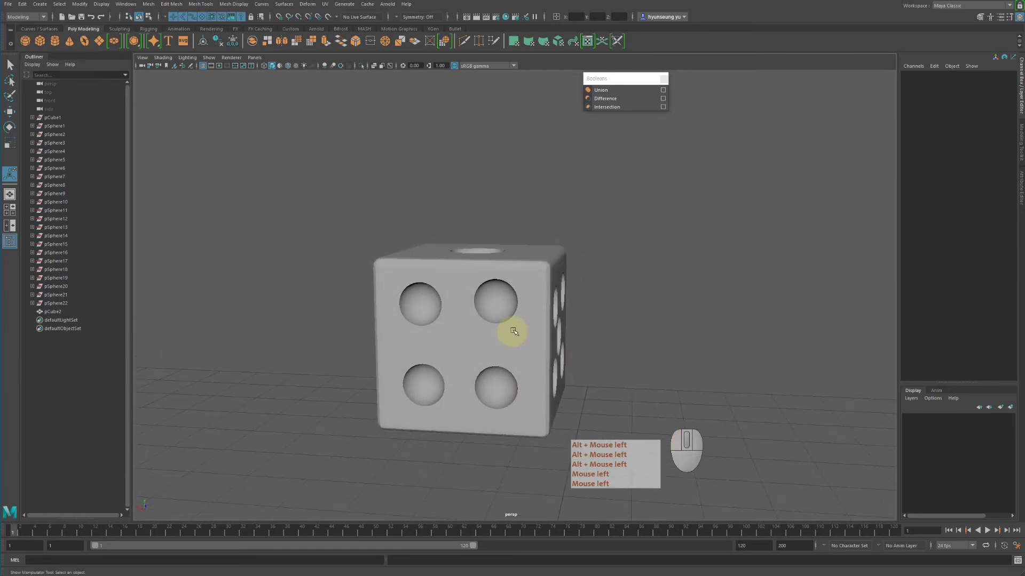
# Step: Undo the Boolean Difference and the bevel, and reselect the plain cube
pyautogui.click(666, 238)
pyautogui.press('z')
pyautogui.press('z')
pyautogui.press('z')
pyautogui.press('z')
pyautogui.press('z')
pyautogui.press('z')
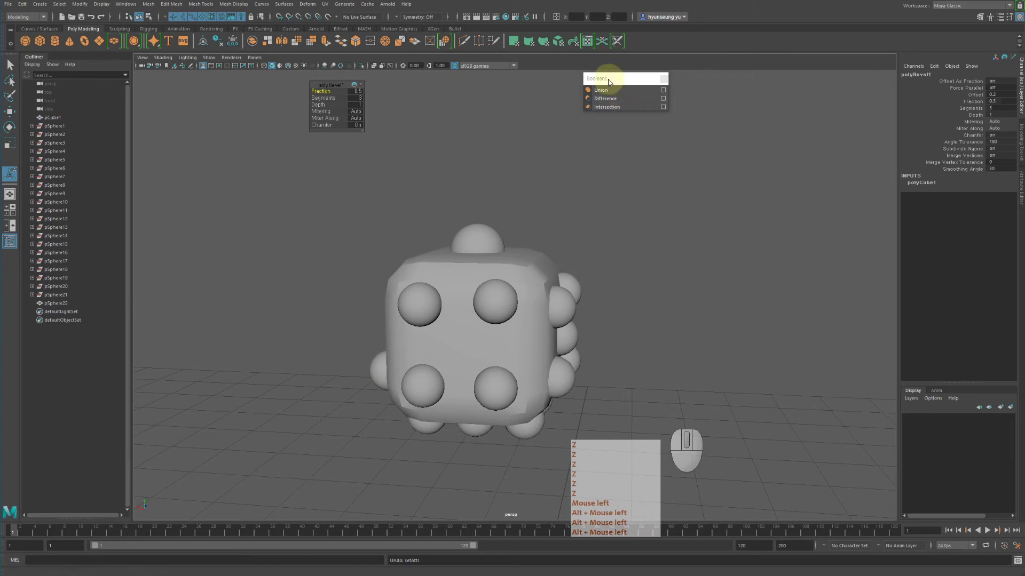
pyautogui.press('z')
pyautogui.press('z')
pyautogui.click(640, 210)
pyautogui.click(563, 286)
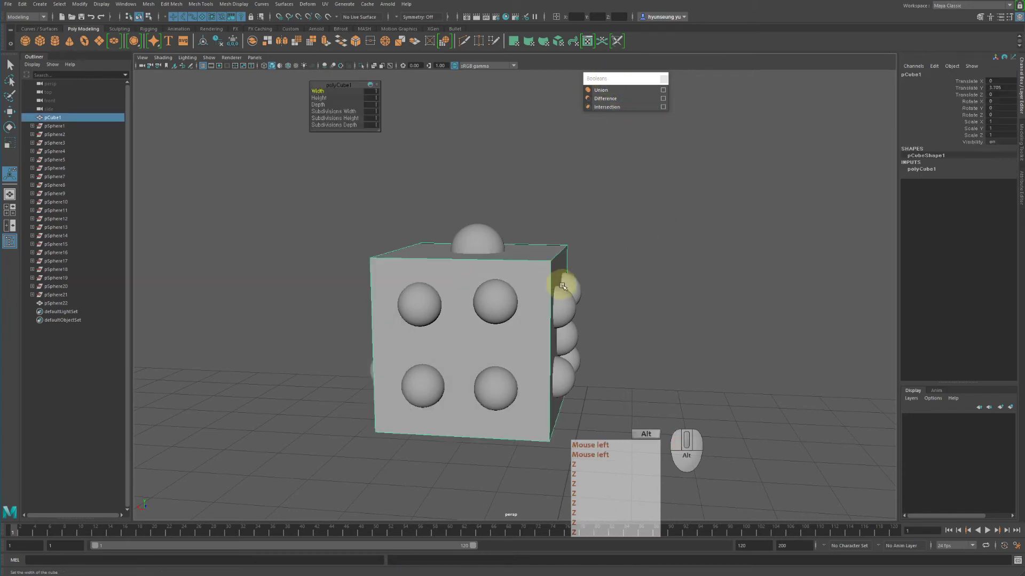
pyautogui.keyDown('alt'); pyautogui.moveTo(563, 287); pyautogui.dragTo(704, 283); pyautogui.keyUp('alt')
pyautogui.click(672, 290)
pyautogui.click(619, 297)
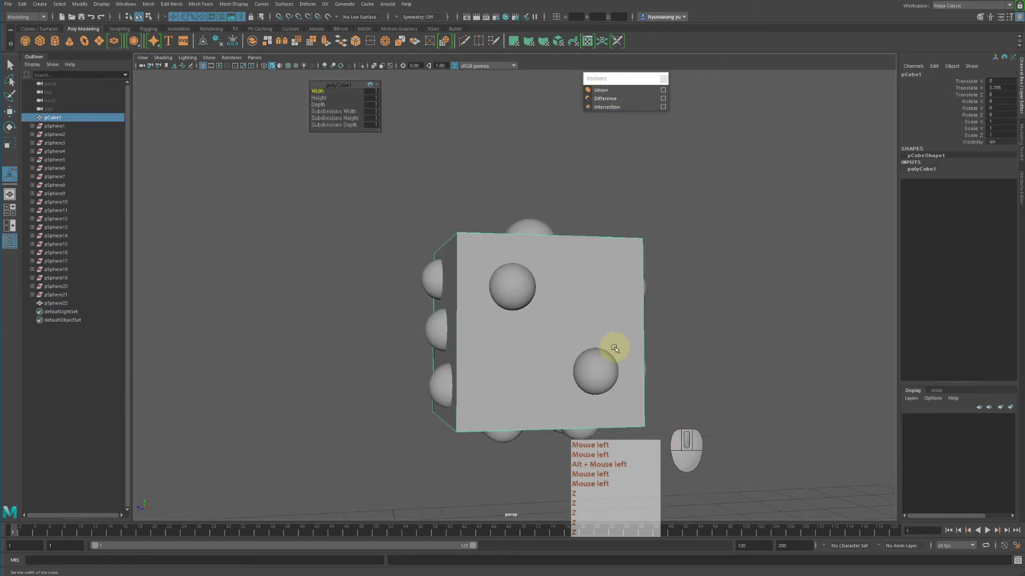
pyautogui.keyDown('alt'); pyautogui.moveTo(618, 342); pyautogui.dragTo(331, 219); pyautogui.keyUp('alt')
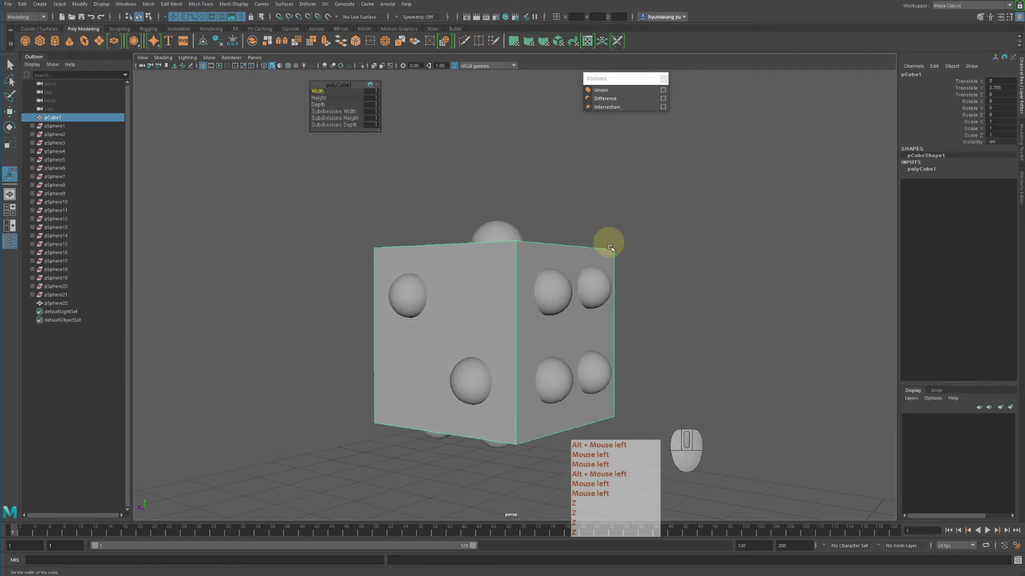
pyautogui.keyDown('alt'); pyautogui.moveTo(610, 248); pyautogui.dragTo(549, 331); pyautogui.keyUp('alt')
pyautogui.keyDown('alt'); pyautogui.moveTo(613, 431); pyautogui.dragTo(687, 382); pyautogui.keyUp('alt')
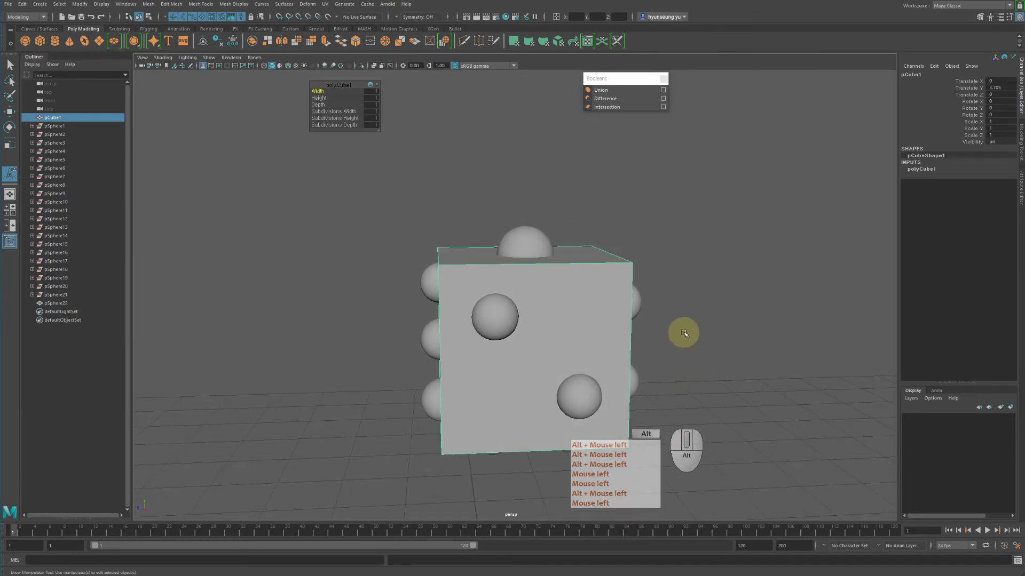
# Step: Create a polygon sphere with radius 1 and raise it to about 3.65 in Translate Y, around the cube
pyautogui.click(27, 42)
pyautogui.keyDown('alt'); pyautogui.moveTo(543, 187); pyautogui.dragTo(512, 220, button='right'); pyautogui.keyUp('alt')
pyautogui.keyDown('alt'); pyautogui.moveTo(513, 220); pyautogui.dragTo(658, 215, button='middle'); pyautogui.keyUp('alt')
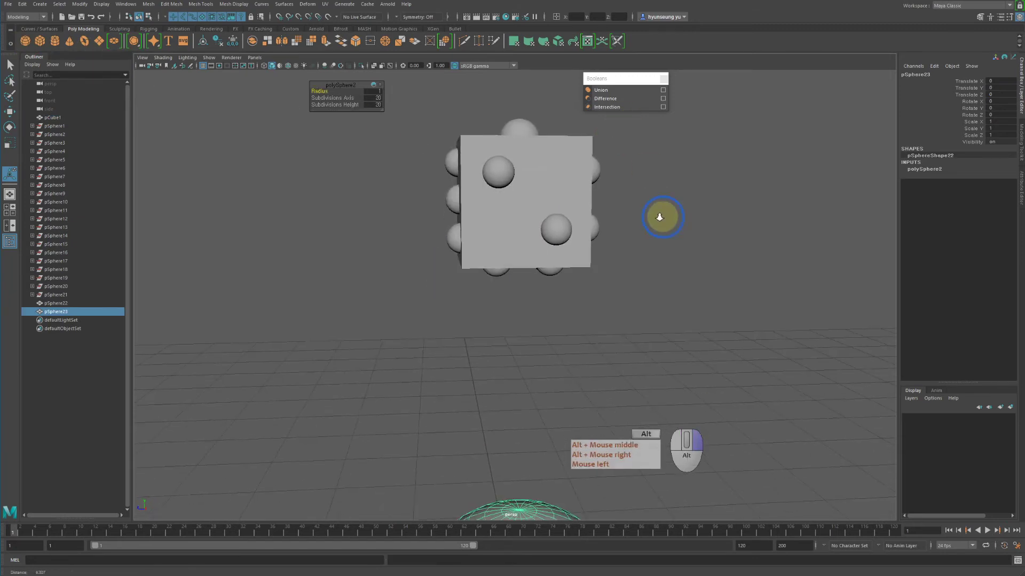
pyautogui.keyDown('alt'); pyautogui.moveTo(658, 215); pyautogui.dragTo(549, 385, button='right'); pyautogui.keyUp('alt')
pyautogui.press('w')
pyautogui.moveTo(509, 428); pyautogui.dragTo(520, 179)
# Step: Switch to the side view and undo the new sphere's upward move
pyautogui.press('space')
pyautogui.press('space')
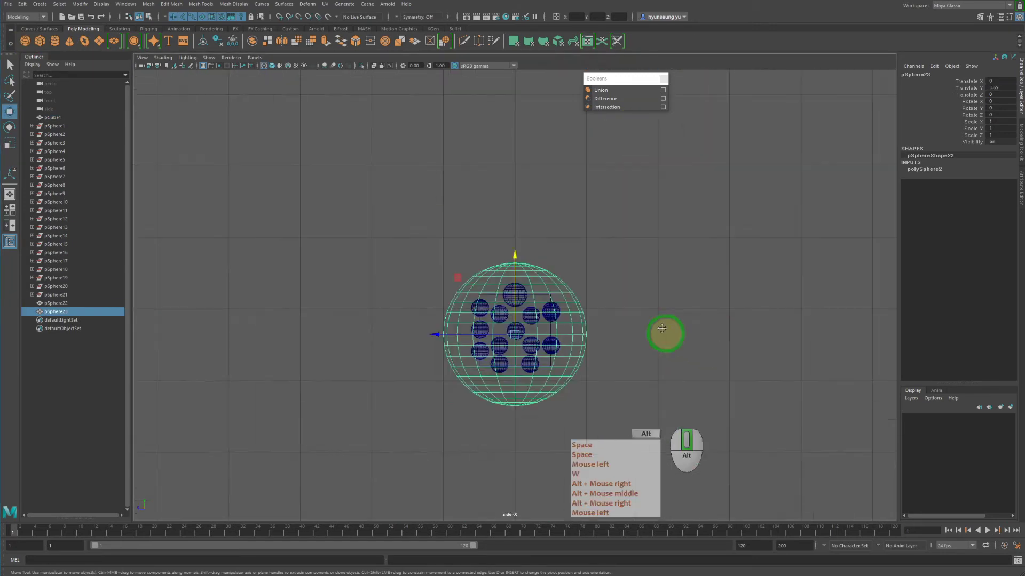
pyautogui.keyDown('alt'); pyautogui.moveTo(666, 334); pyautogui.dragTo(603, 226, button='middle'); pyautogui.keyUp('alt')
pyautogui.keyDown('ctrl'); pyautogui.keyDown('alt'); pyautogui.moveTo(451, 160); pyautogui.dragTo(451, 343); pyautogui.keyUp('alt'); pyautogui.keyUp('ctrl')
pyautogui.press('z')
pyautogui.press('z')
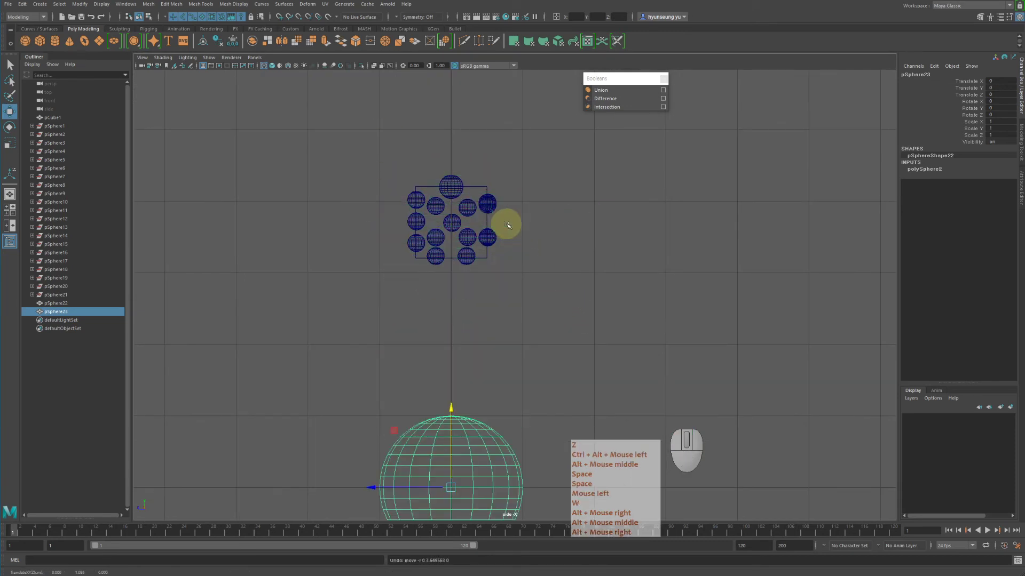
# Step: Select the plain cube and set its Translate Y to 0 so it sits at the new sphere's centre
pyautogui.press('q')
pyautogui.keyDown('alt'); pyautogui.moveTo(532, 272); pyautogui.dragTo(630, 213, button='middle'); pyautogui.keyUp('alt')
pyautogui.click(510, 223)
pyautogui.press('w')
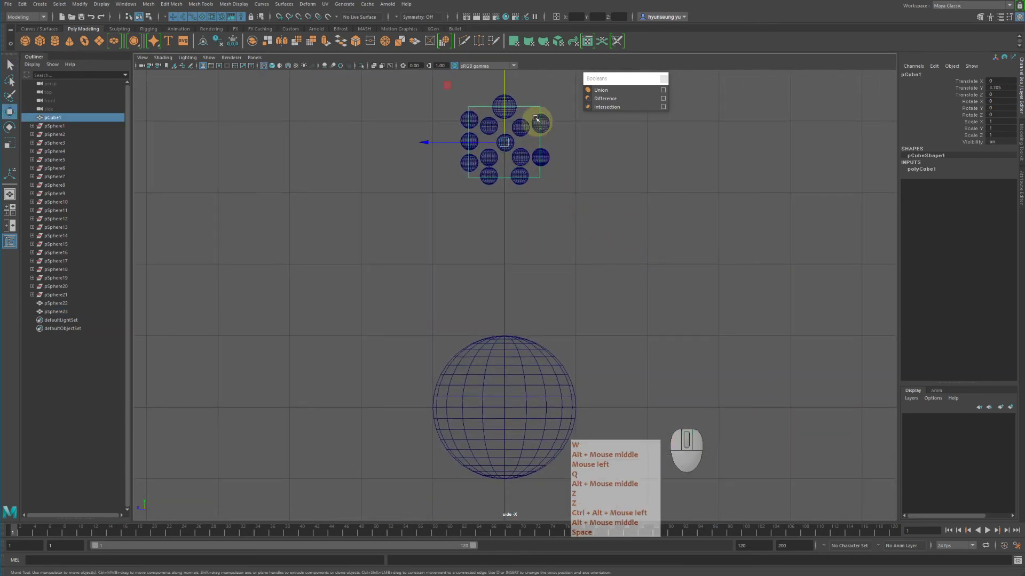
pyautogui.click(1006, 88)
pyautogui.write('0')
pyautogui.press('Return')
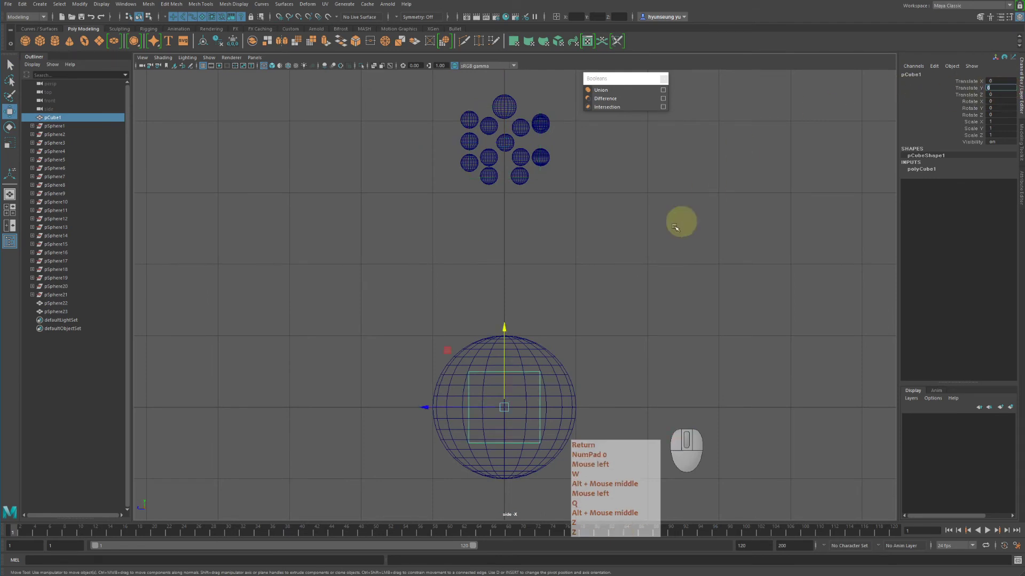
# Step: Scale the cube uniformly to about 1.77 so only its corners extend beyond the sphere
pyautogui.rightClick(547, 239)
pyautogui.click(578, 293)
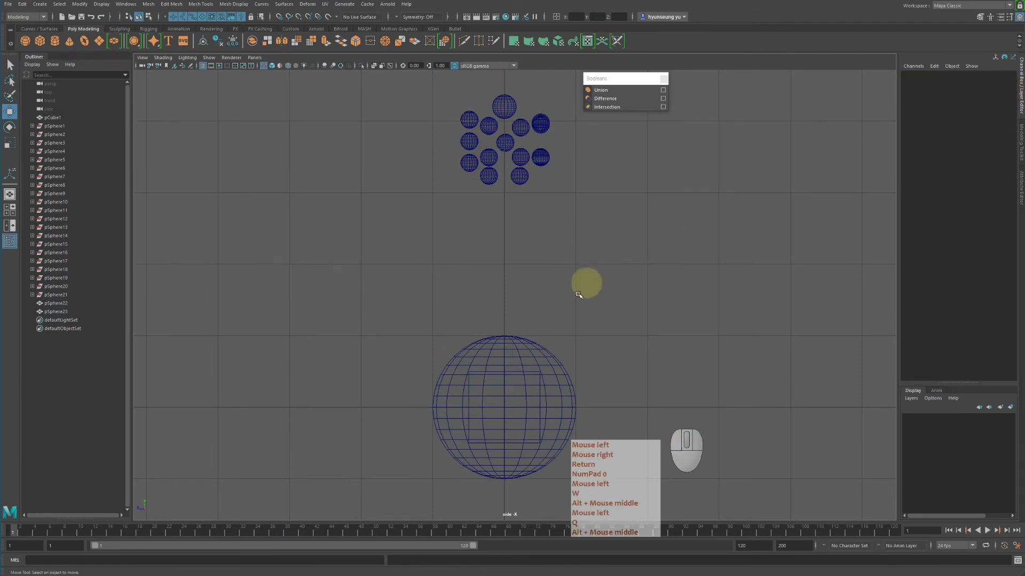
pyautogui.click(541, 383)
pyautogui.press('r')
pyautogui.moveTo(505, 408); pyautogui.dragTo(553, 422)
pyautogui.moveTo(558, 421); pyautogui.dragTo(550, 422)
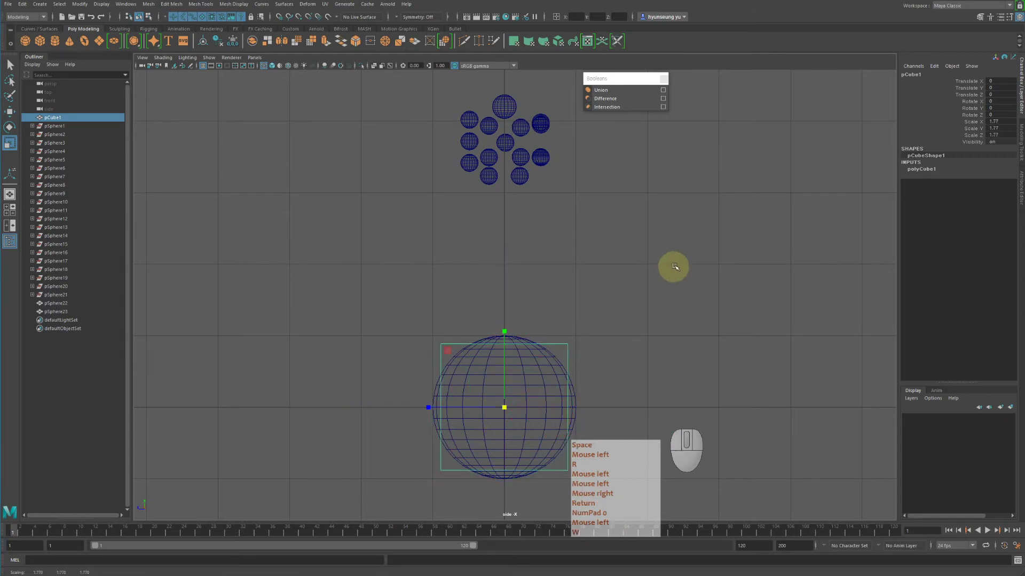
# Step: Examine in the perspective view how the sphere bulges through the faces of the enlarged cube
pyautogui.press('space')
pyautogui.press('space')
pyautogui.keyDown('alt'); pyautogui.moveTo(727, 231); pyautogui.dragTo(656, 265); pyautogui.keyUp('alt')
pyautogui.keyDown('alt'); pyautogui.moveTo(655, 265); pyautogui.dragTo(643, 251, button='middle'); pyautogui.keyUp('alt')
pyautogui.keyDown('alt'); pyautogui.moveTo(643, 251); pyautogui.dragTo(655, 226); pyautogui.keyUp('alt')
pyautogui.click(624, 348)
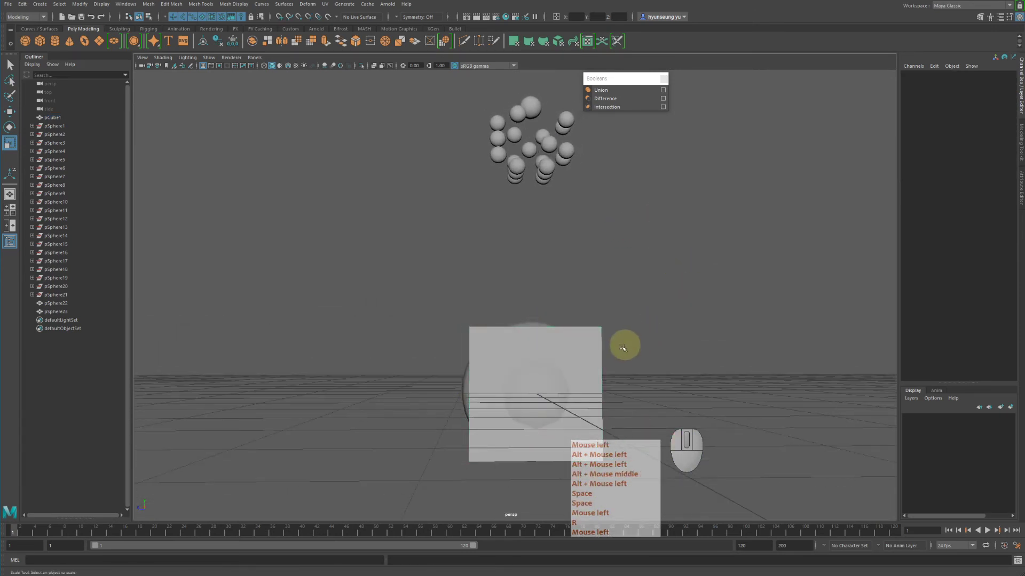
pyautogui.click(537, 389)
pyautogui.keyDown('alt'); pyautogui.moveTo(536, 393); pyautogui.dragTo(717, 385); pyautogui.keyUp('alt')
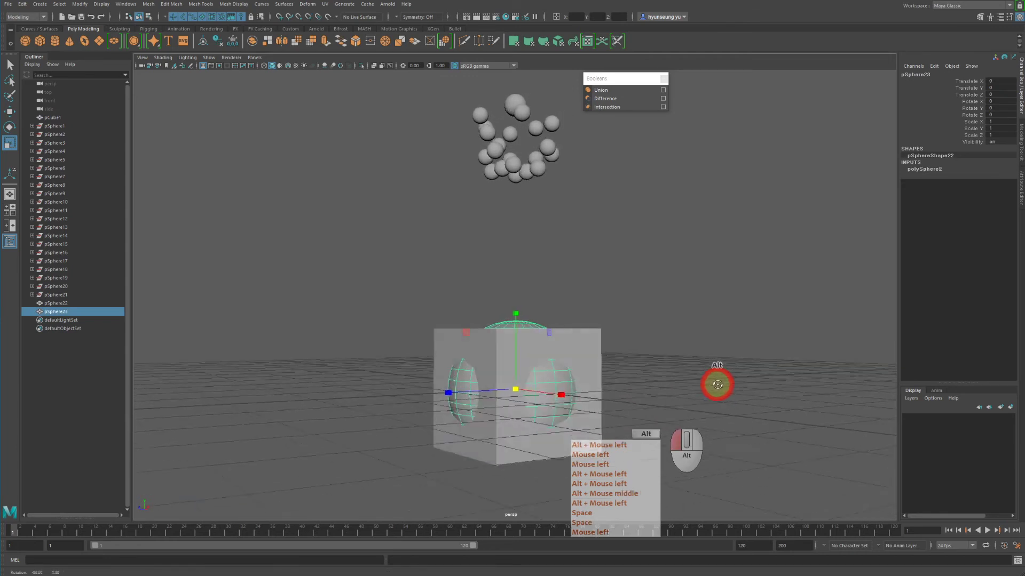
# Step: Subtract the large sphere from the enlarged cube with Boolean Difference
pyautogui.click(606, 343)
pyautogui.click(530, 394)
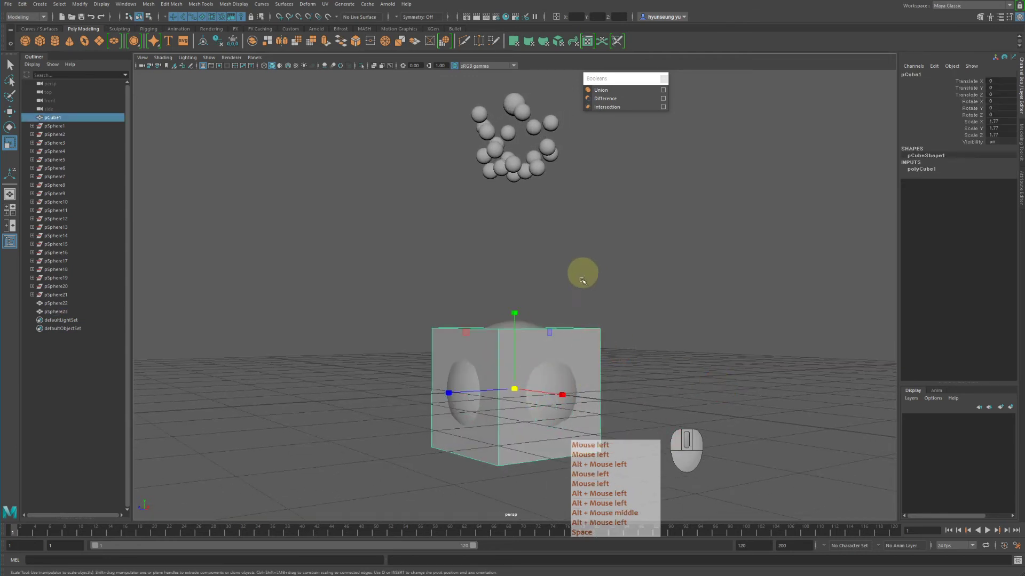
pyautogui.press('q')
pyautogui.keyDown('shift'); pyautogui.click(568, 387); pyautogui.keyUp('shift')
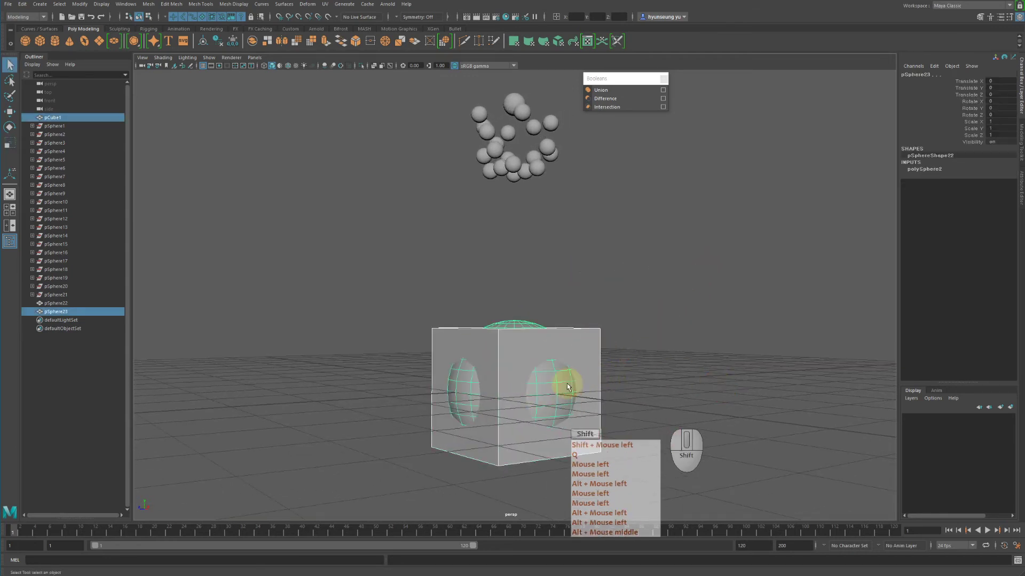
pyautogui.keyDown('alt'); pyautogui.moveTo(731, 340); pyautogui.dragTo(706, 366); pyautogui.keyUp('alt')
pyautogui.click(614, 99)
pyautogui.click(722, 320)
pyautogui.click(622, 340)
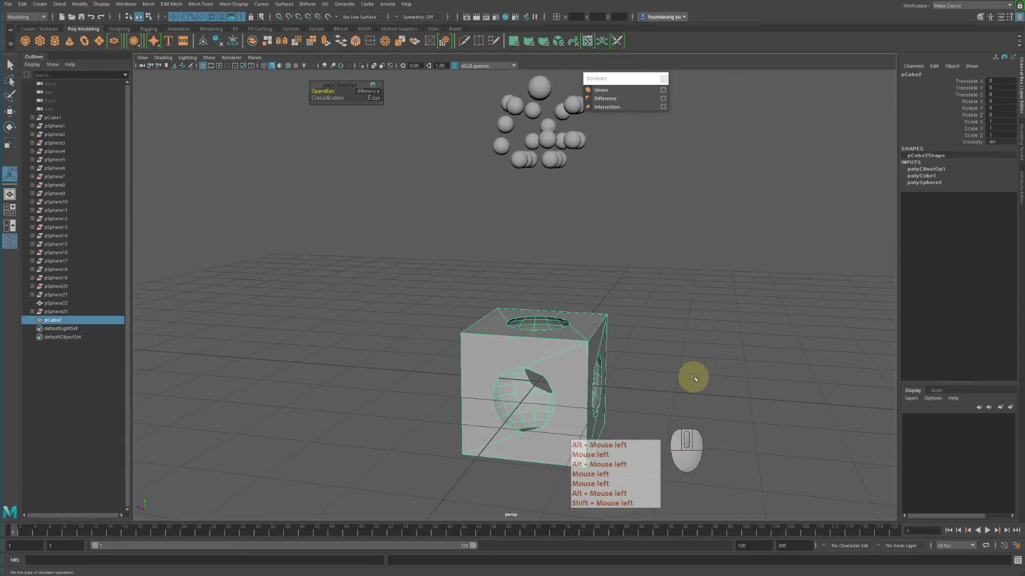
# Step: Create a new polygon cube at the origin and scale it uniformly to about 1.32
pyautogui.click(40, 40)
pyautogui.keyDown('alt'); pyautogui.moveTo(523, 215); pyautogui.dragTo(502, 187, button='middle'); pyautogui.keyUp('alt')
pyautogui.keyDown('alt'); pyautogui.moveTo(502, 186); pyautogui.dragTo(475, 155); pyautogui.keyUp('alt')
pyautogui.keyDown('alt'); pyautogui.moveTo(476, 155); pyautogui.dragTo(673, 197, button='right'); pyautogui.keyUp('alt')
pyautogui.press('4')
pyautogui.keyDown('alt'); pyautogui.moveTo(673, 197); pyautogui.dragTo(702, 258); pyautogui.keyUp('alt')
pyautogui.press('r')
pyautogui.moveTo(697, 281); pyautogui.dragTo(728, 281, button='middle')
pyautogui.press('5')
pyautogui.keyDown('alt'); pyautogui.moveTo(723, 291); pyautogui.dragTo(752, 297); pyautogui.keyUp('alt')
# Step: Subtract the hollowed cube from the new cube with Boolean Difference to round the new cube's corners
pyautogui.keyDown('shift'); pyautogui.click(622, 247); pyautogui.keyUp('shift')
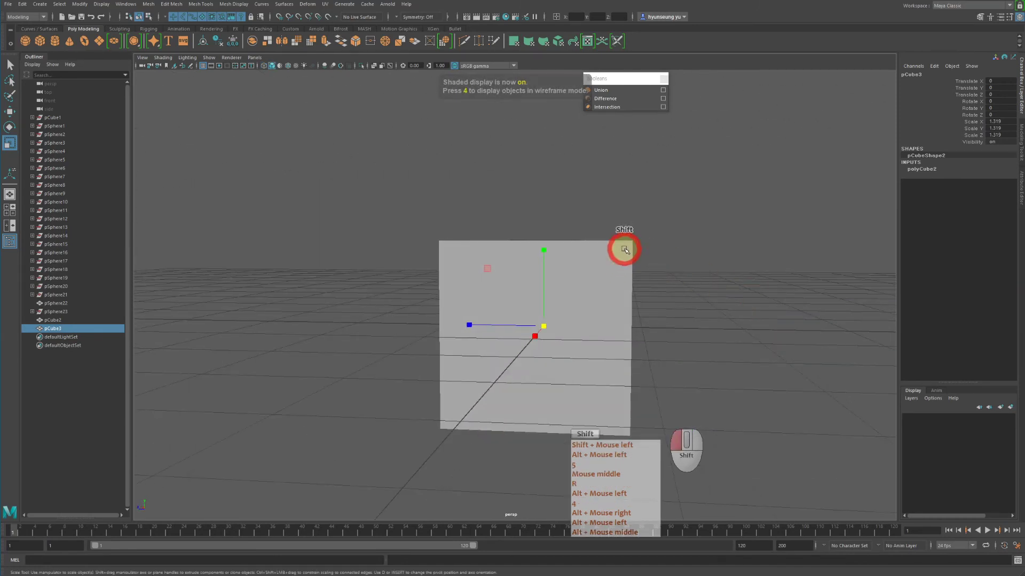
pyautogui.click(606, 100)
pyautogui.click(759, 256)
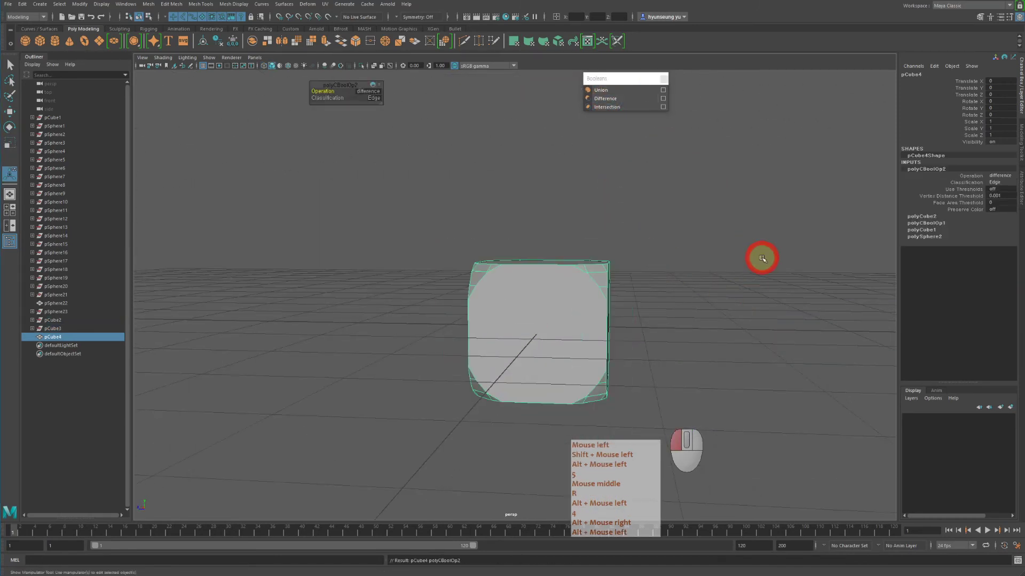
# Step: Examine the rounded cube's corners and faces from several sides
pyautogui.keyDown('alt'); pyautogui.moveTo(760, 256); pyautogui.dragTo(576, 304); pyautogui.keyUp('alt')
pyautogui.click(577, 304)
pyautogui.press('f')
pyautogui.keyDown('alt'); pyautogui.moveTo(631, 342); pyautogui.dragTo(686, 277); pyautogui.keyUp('alt')
pyautogui.keyDown('alt'); pyautogui.moveTo(473, 176); pyautogui.dragTo(542, 183); pyautogui.keyUp('alt')
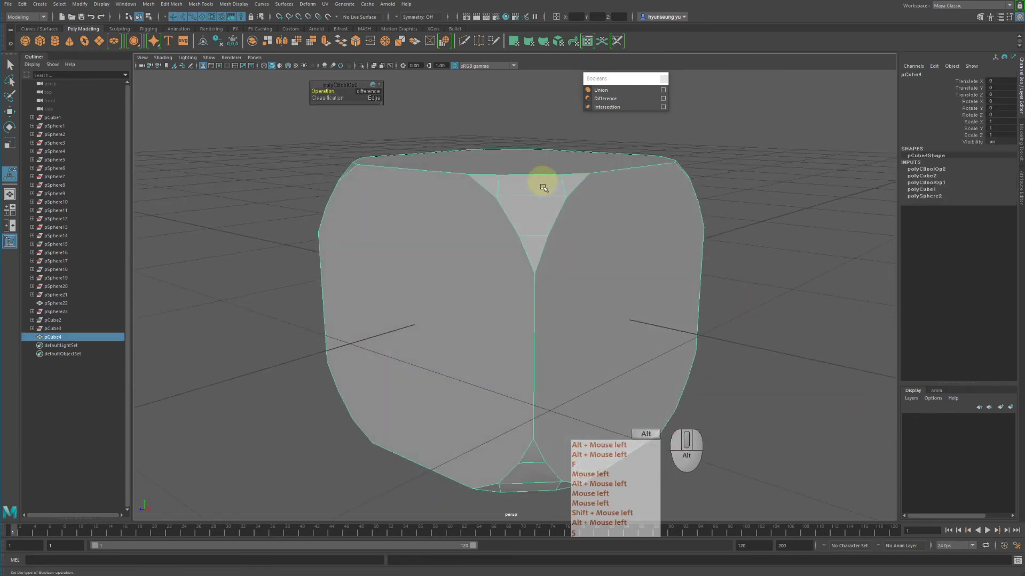
pyautogui.keyDown('alt'); pyautogui.moveTo(442, 165); pyautogui.dragTo(485, 149); pyautogui.keyUp('alt')
pyautogui.keyDown('alt'); pyautogui.moveTo(709, 252); pyautogui.dragTo(749, 229, button='right'); pyautogui.keyUp('alt')
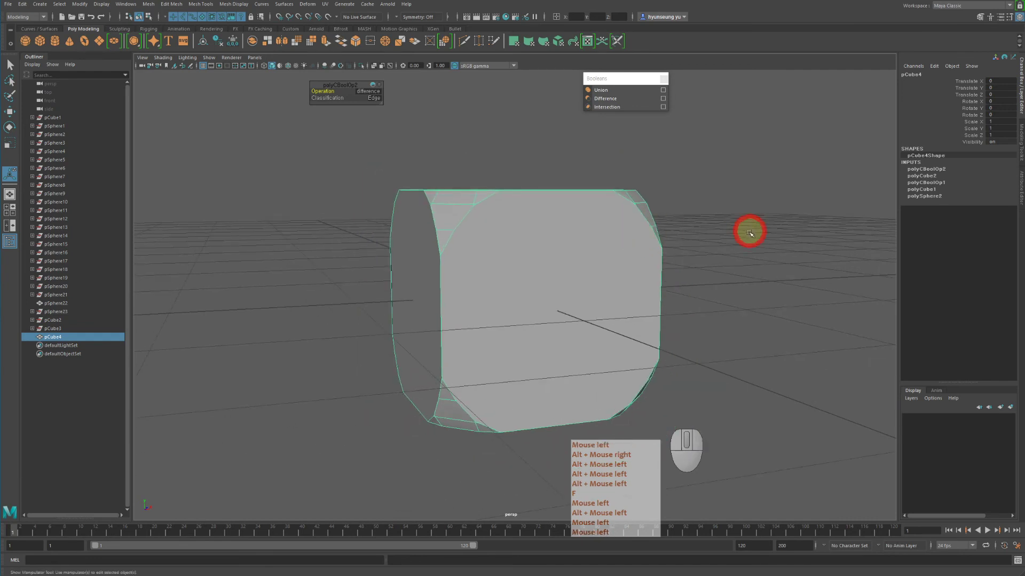
pyautogui.keyDown('alt'); pyautogui.moveTo(748, 229); pyautogui.dragTo(755, 297); pyautogui.keyUp('alt')
pyautogui.keyDown('alt'); pyautogui.moveTo(755, 297); pyautogui.dragTo(522, 281, button='right'); pyautogui.keyUp('alt')
pyautogui.keyDown('alt'); pyautogui.moveTo(652, 288); pyautogui.dragTo(512, 222, button='right'); pyautogui.keyUp('alt')
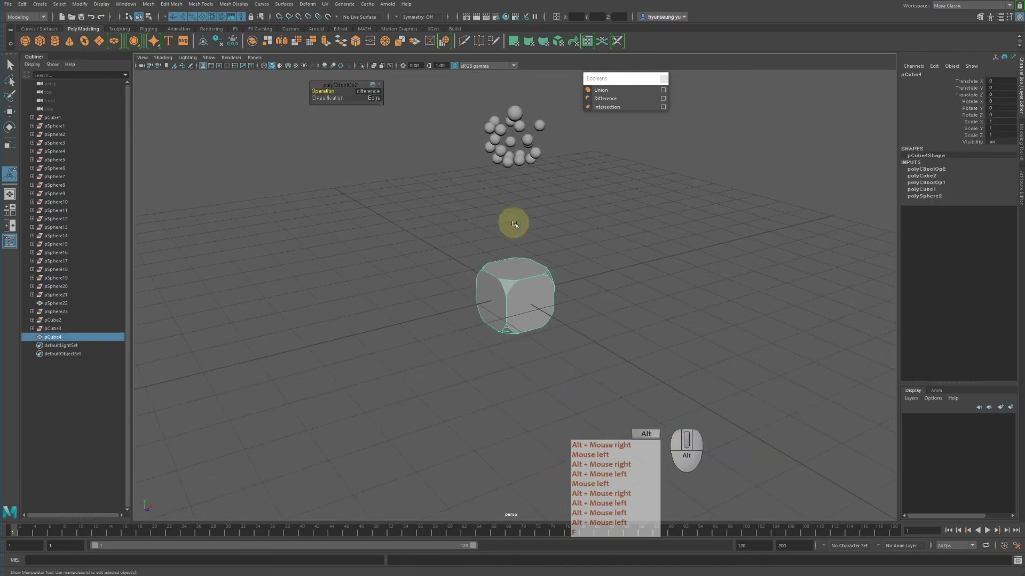
# Step: Select the combined pip spheres and lower them onto the rounded cube, to about -3.52 in Translate Y
pyautogui.keyDown('alt'); pyautogui.moveTo(512, 222); pyautogui.dragTo(512, 250, button='middle'); pyautogui.keyUp('alt')
pyautogui.moveTo(470, 140); pyautogui.dragTo(547, 209)
pyautogui.press('w')
pyautogui.click(510, 116)
pyautogui.moveTo(510, 116); pyautogui.dragTo(563, 303)
# Step: Scale the combined pip spheres uniformly to about 1.27 so they protrude from the rounded cube's faces
pyautogui.press('f')
pyautogui.keyDown('alt'); pyautogui.moveTo(563, 303); pyautogui.dragTo(535, 286, button='right'); pyautogui.keyUp('alt')
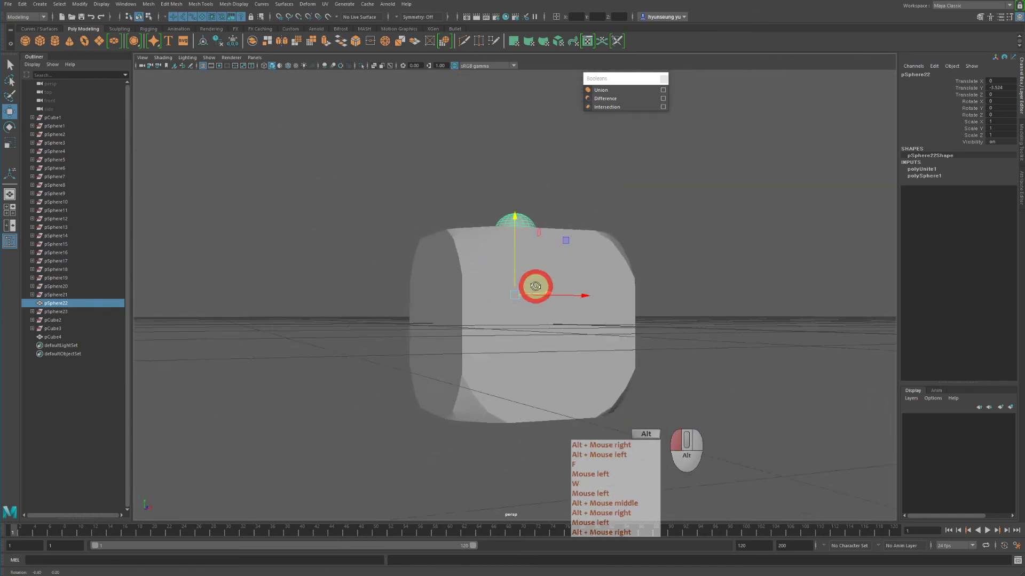
pyautogui.keyDown('alt'); pyautogui.moveTo(535, 286); pyautogui.dragTo(508, 286); pyautogui.keyUp('alt')
pyautogui.keyDown('alt'); pyautogui.moveTo(507, 286); pyautogui.dragTo(507, 274, button='right'); pyautogui.keyUp('alt')
pyautogui.keyDown('alt'); pyautogui.moveTo(507, 274); pyautogui.dragTo(527, 241); pyautogui.keyUp('alt')
pyautogui.press('r')
pyautogui.moveTo(677, 298); pyautogui.dragTo(718, 297, button='middle')
pyautogui.keyDown('alt'); pyautogui.moveTo(717, 297); pyautogui.dragTo(613, 278); pyautogui.keyUp('alt')
# Step: Adjust the pip spheres to about -3.7 in Translate Y and scale them uniformly to about 1.3
pyautogui.press('w')
pyautogui.moveTo(514, 236); pyautogui.dragTo(518, 231)
pyautogui.keyDown('alt'); pyautogui.moveTo(520, 232); pyautogui.dragTo(548, 240); pyautogui.keyUp('alt')
pyautogui.press('r')
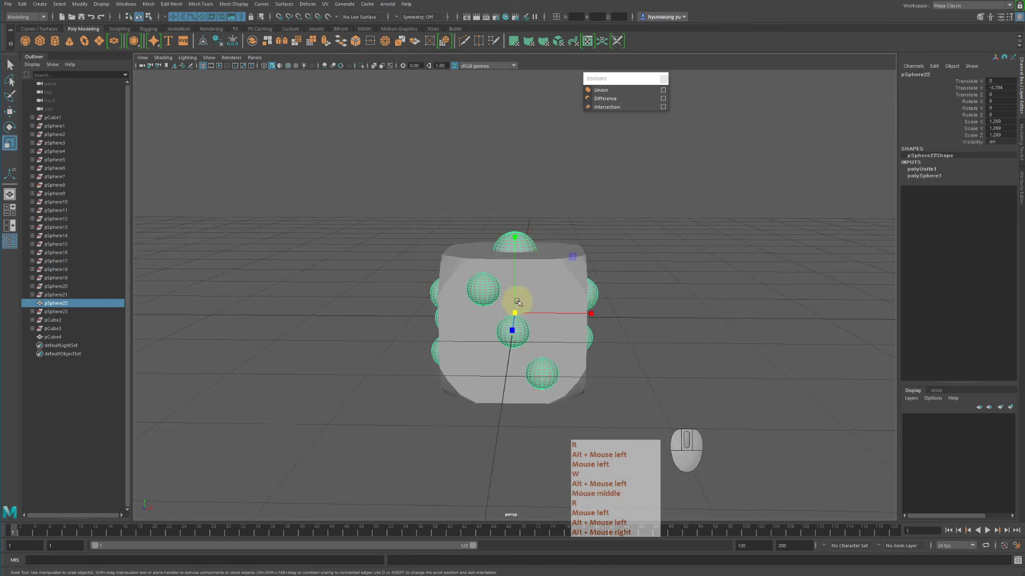
pyautogui.moveTo(517, 302); pyautogui.dragTo(601, 286)
pyautogui.press('q')
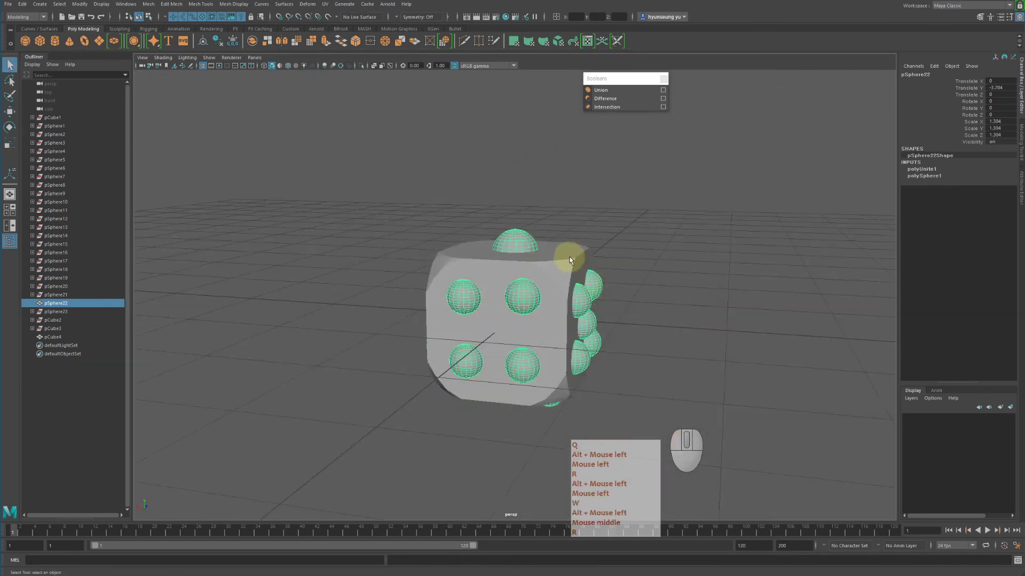
pyautogui.click(613, 283)
pyautogui.click(587, 280)
pyautogui.keyDown('shift'); pyautogui.click(567, 258); pyautogui.keyUp('shift')
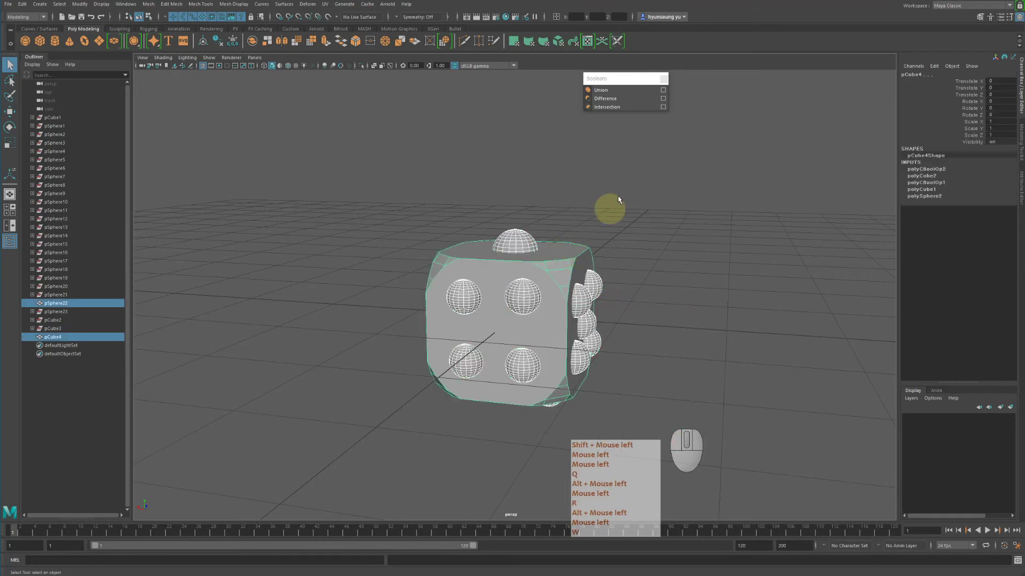
pyautogui.click(610, 100)
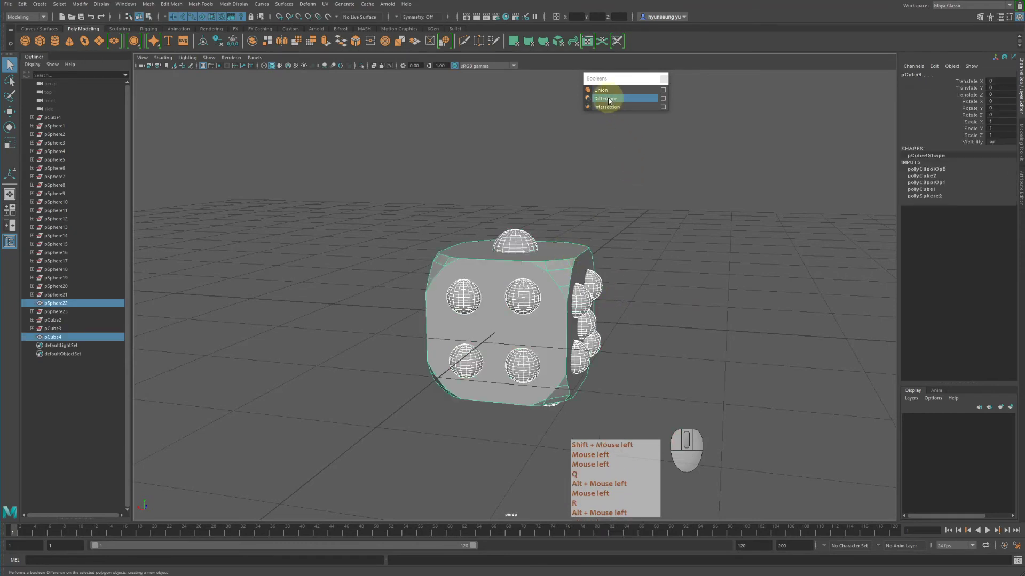
# Step: Select the rounded cube first and the pip spheres second, and carve the pips with Boolean Difference
pyautogui.click(576, 249)
pyautogui.keyDown('shift'); pyautogui.click(597, 287); pyautogui.keyUp('shift')
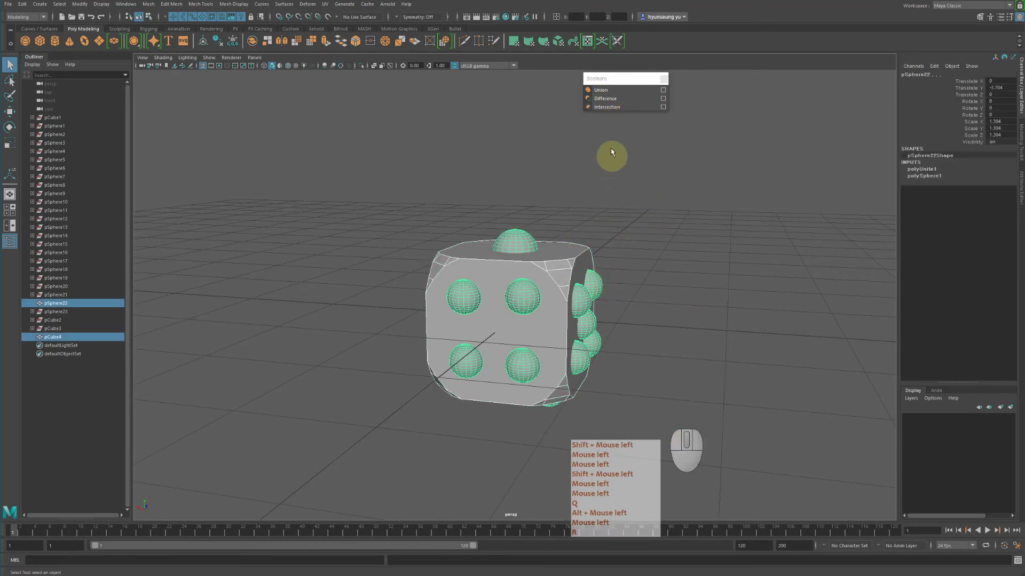
pyautogui.click(605, 99)
pyautogui.click(757, 288)
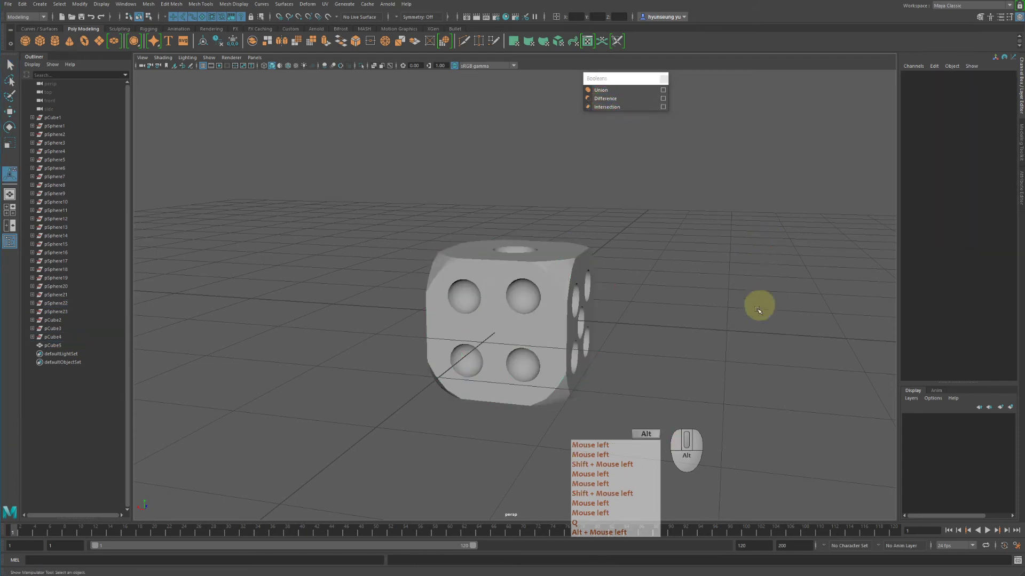
# Step: Inspect the carved dice and raise it to about 1.3 in Translate Y
pyautogui.keyDown('alt'); pyautogui.moveTo(754, 304); pyautogui.dragTo(679, 316); pyautogui.keyUp('alt')
pyautogui.click(582, 299)
pyautogui.keyDown('alt'); pyautogui.moveTo(607, 308); pyautogui.dragTo(552, 312); pyautogui.keyUp('alt')
pyautogui.keyDown('alt'); pyautogui.moveTo(579, 359); pyautogui.dragTo(614, 294); pyautogui.keyUp('alt')
pyautogui.press('w')
pyautogui.moveTo(516, 244); pyautogui.dragTo(499, 109)
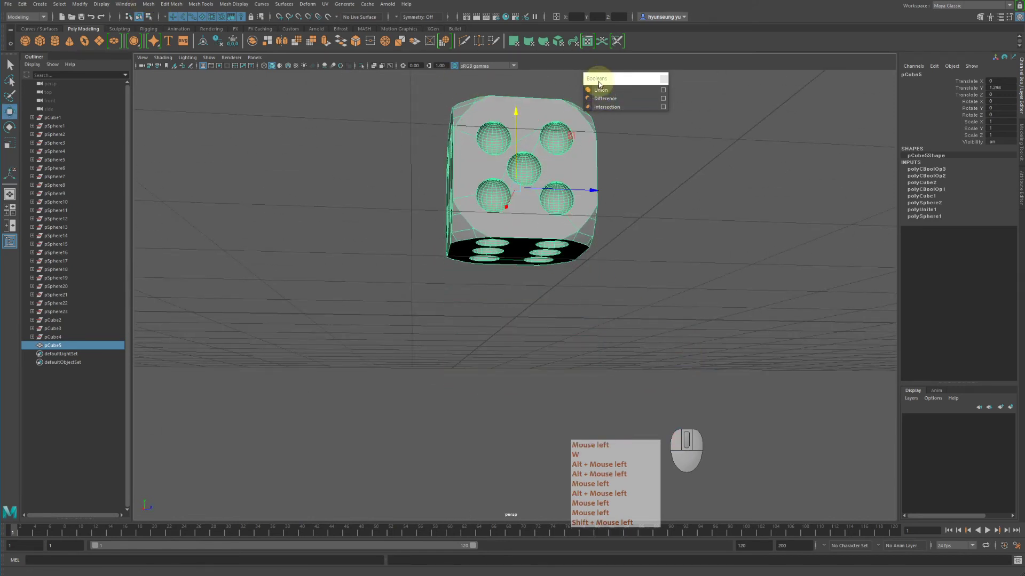
pyautogui.keyDown('alt'); pyautogui.moveTo(619, 147); pyautogui.dragTo(586, 256); pyautogui.keyUp('alt')
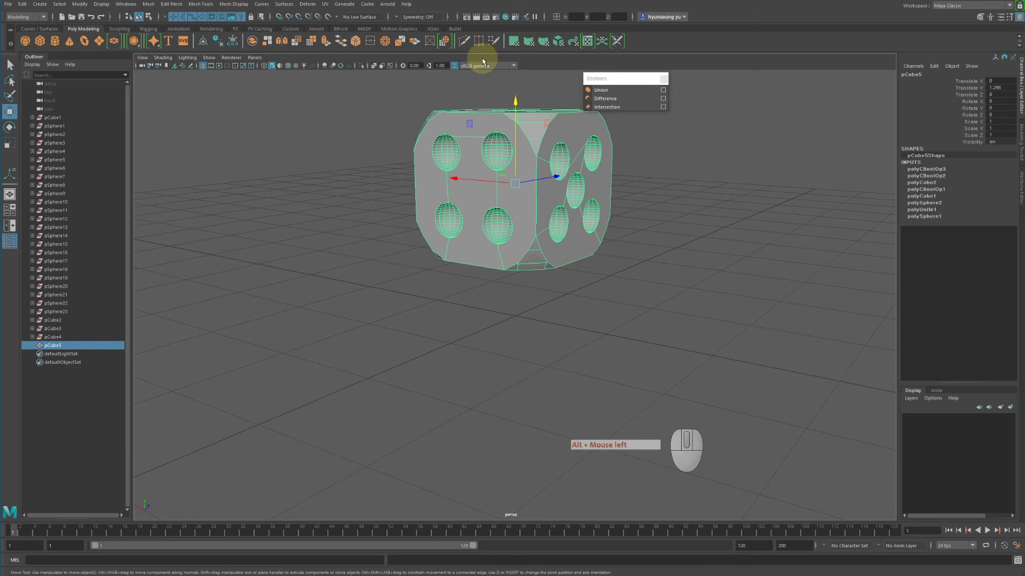
# Step: Review the option settings of Boolean Union, Difference and Intersection in turn, closing each without applying
pyautogui.click(148, 4)
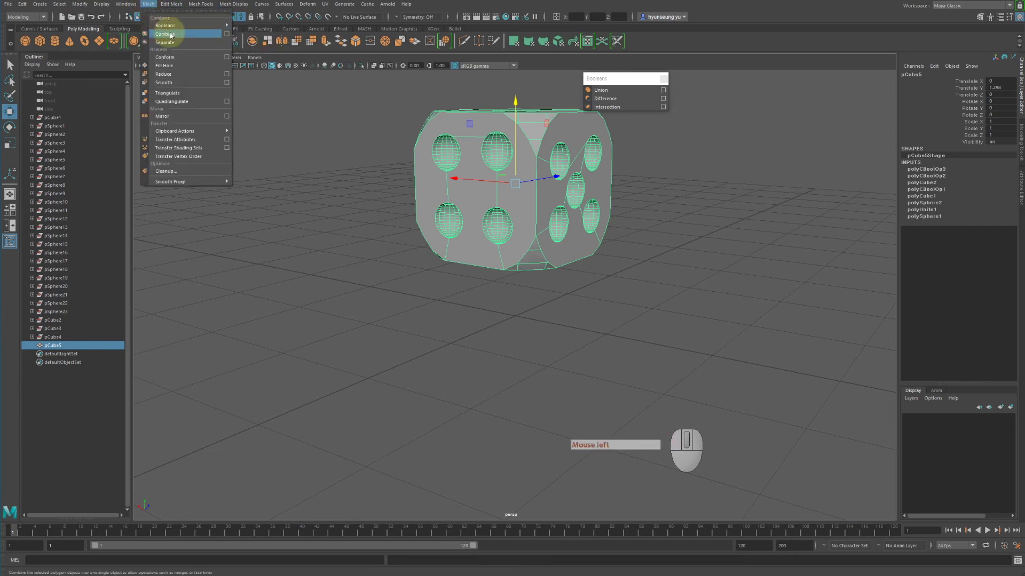
pyautogui.click(662, 89)
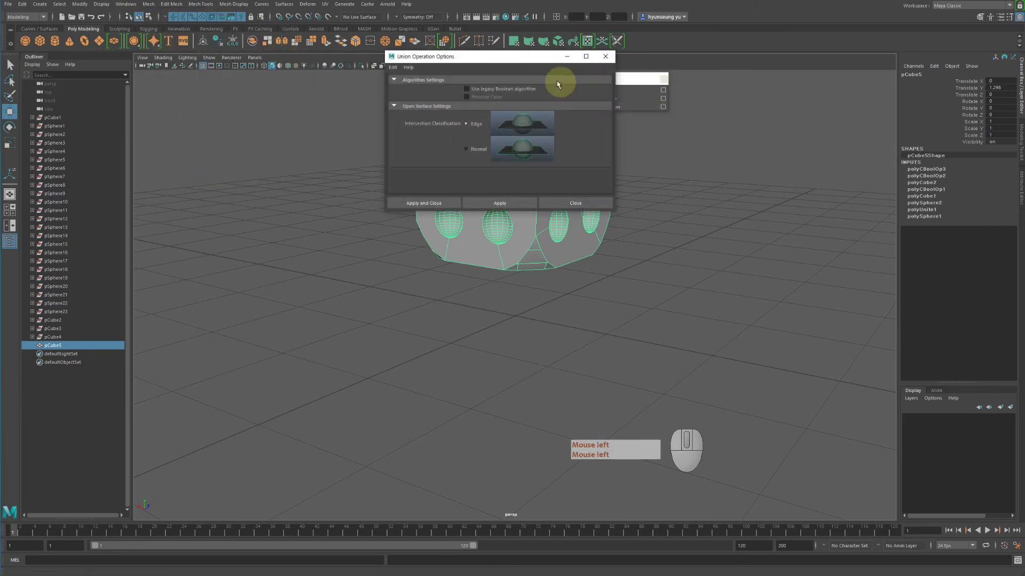
pyautogui.moveTo(505, 59); pyautogui.dragTo(790, 107)
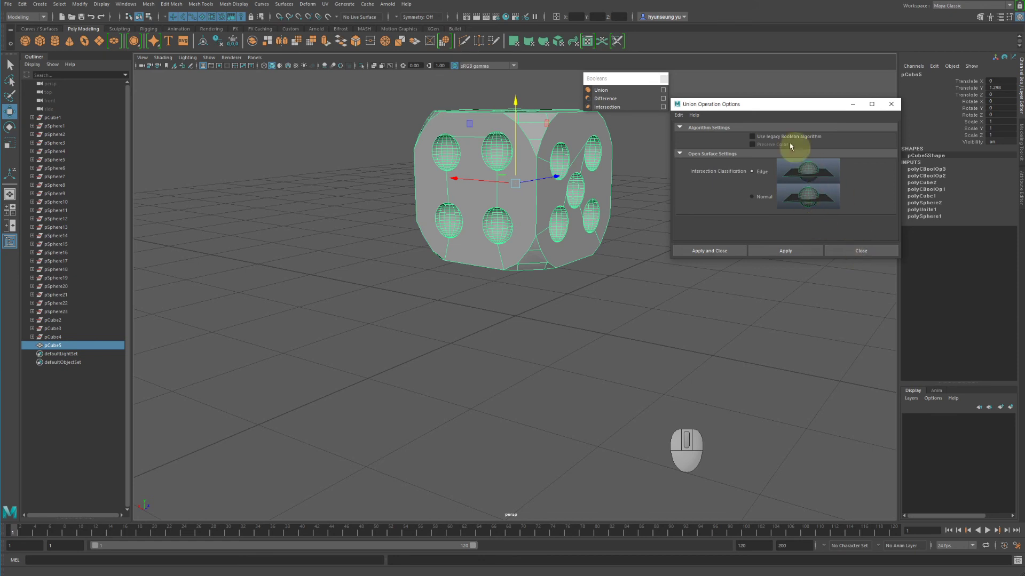
pyautogui.click(855, 249)
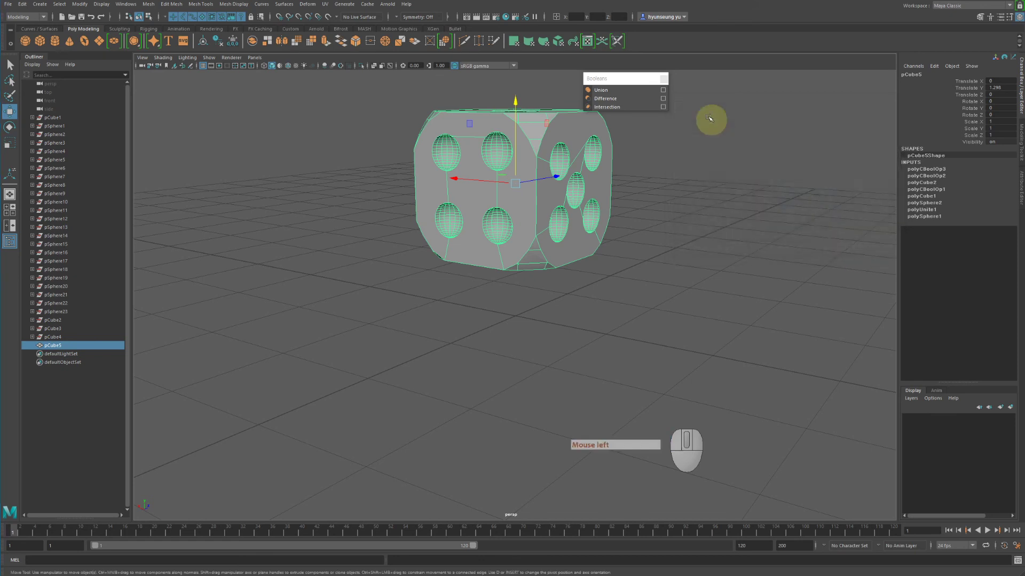
pyautogui.click(661, 99)
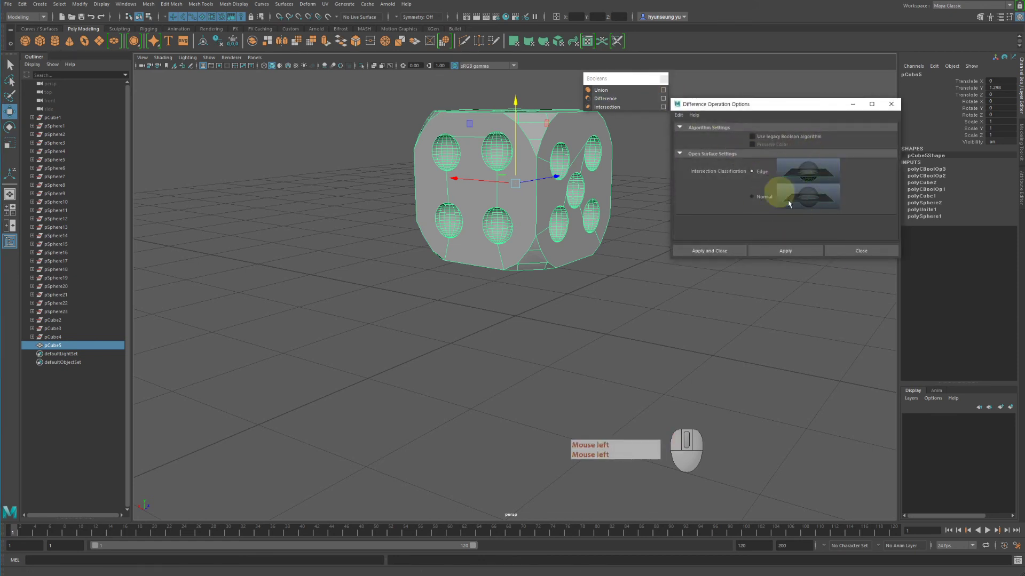
pyautogui.click(844, 249)
pyautogui.click(663, 107)
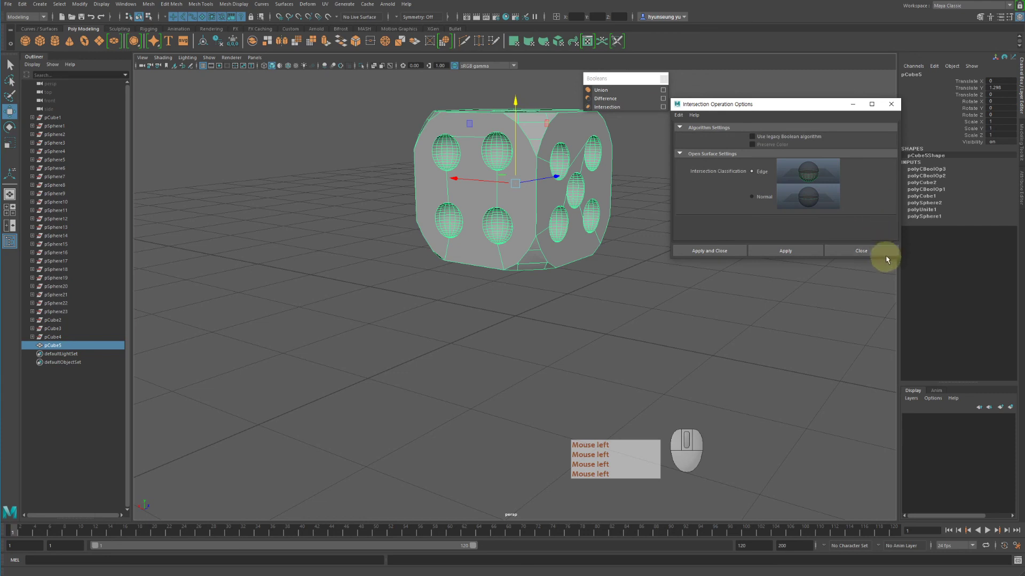
pyautogui.click(887, 255)
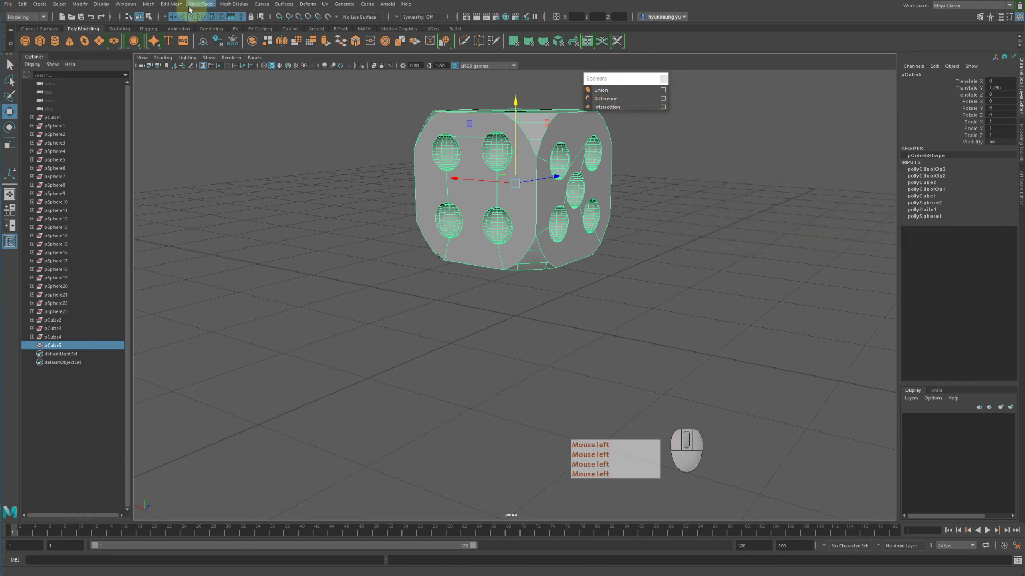
# Step: Review the Combine options for merging UV sets and pivot position, and close them without applying
pyautogui.click(149, 4)
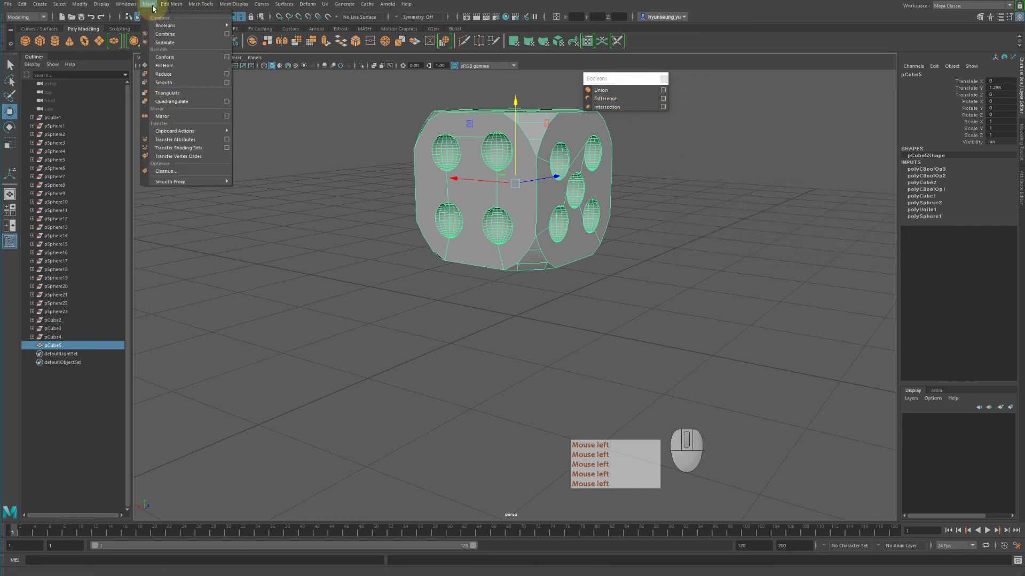
pyautogui.click(226, 34)
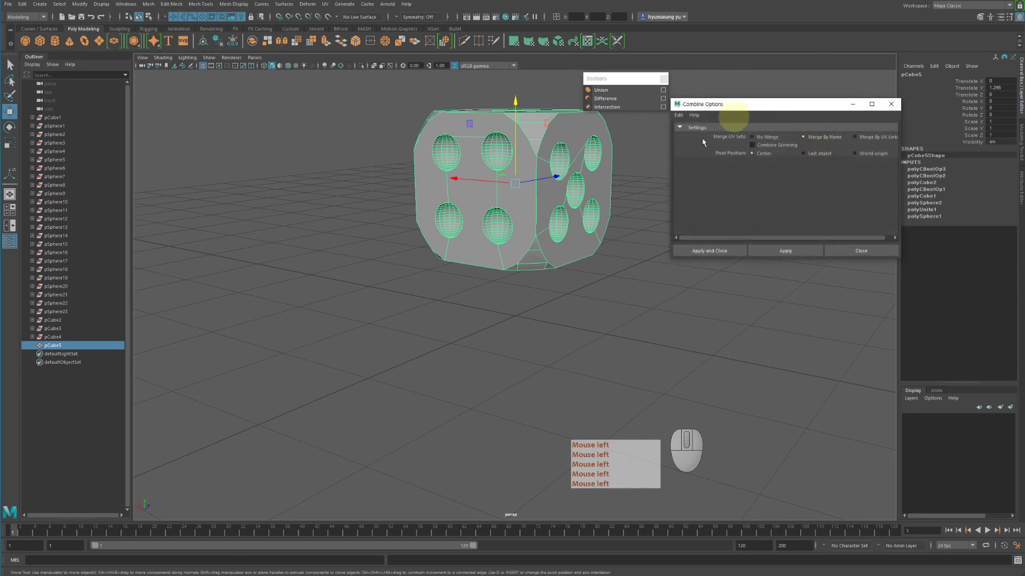
pyautogui.moveTo(778, 102); pyautogui.dragTo(728, 126)
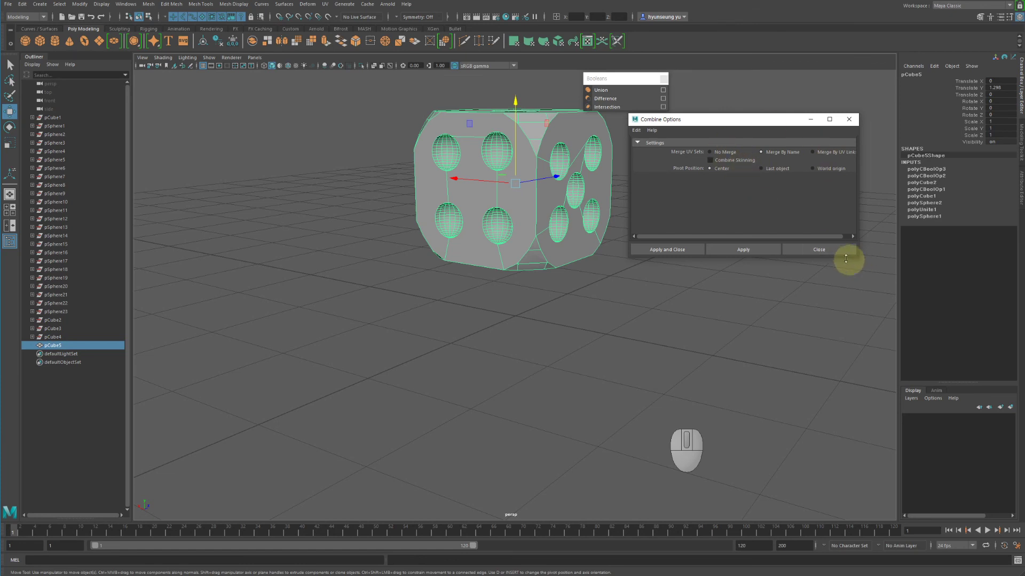
pyautogui.click(827, 248)
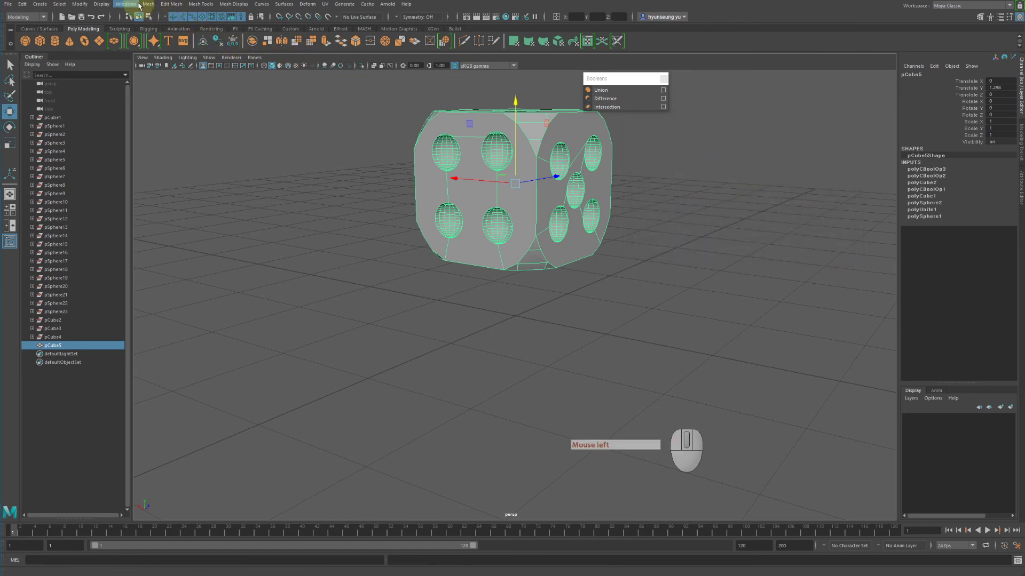
# Step: Locate the Separate command without running it, and view the dice deselected from a higher angle
pyautogui.click(148, 4)
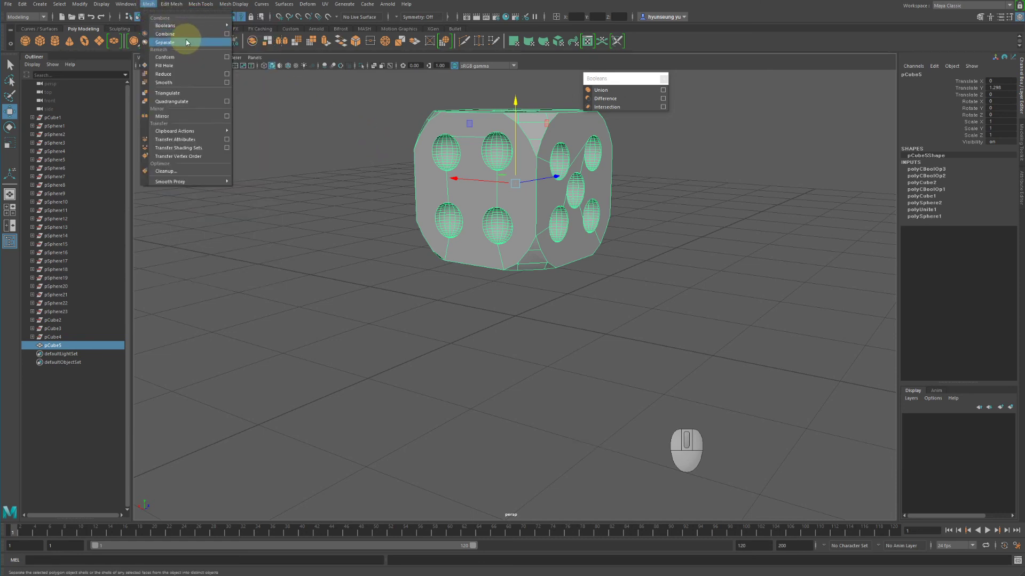
pyautogui.click(675, 216)
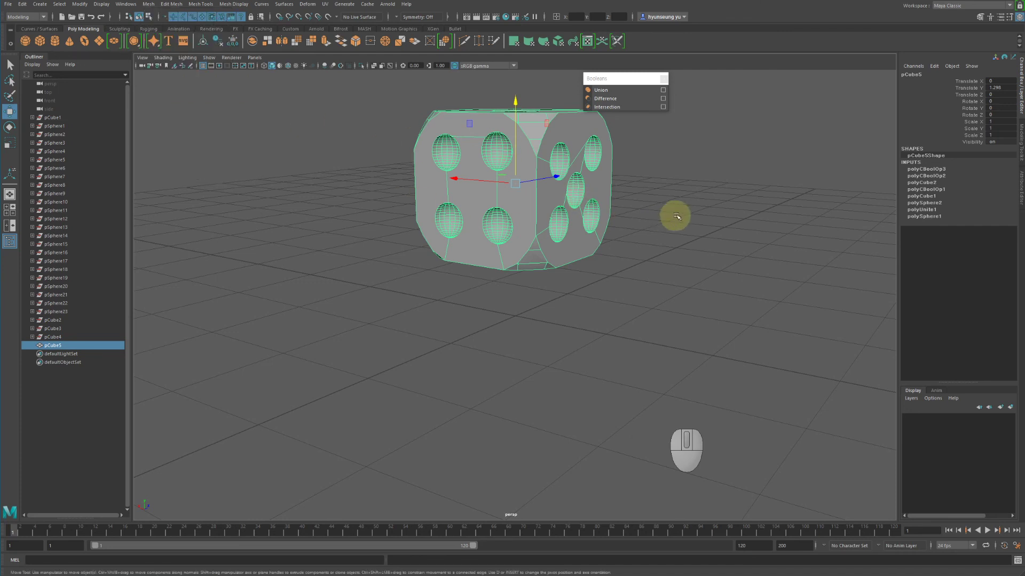
pyautogui.keyDown('alt'); pyautogui.moveTo(675, 216); pyautogui.dragTo(688, 293); pyautogui.keyUp('alt')
pyautogui.keyDown('alt'); pyautogui.moveTo(688, 293); pyautogui.dragTo(760, 286, button='middle'); pyautogui.keyUp('alt')
pyautogui.click(769, 284)
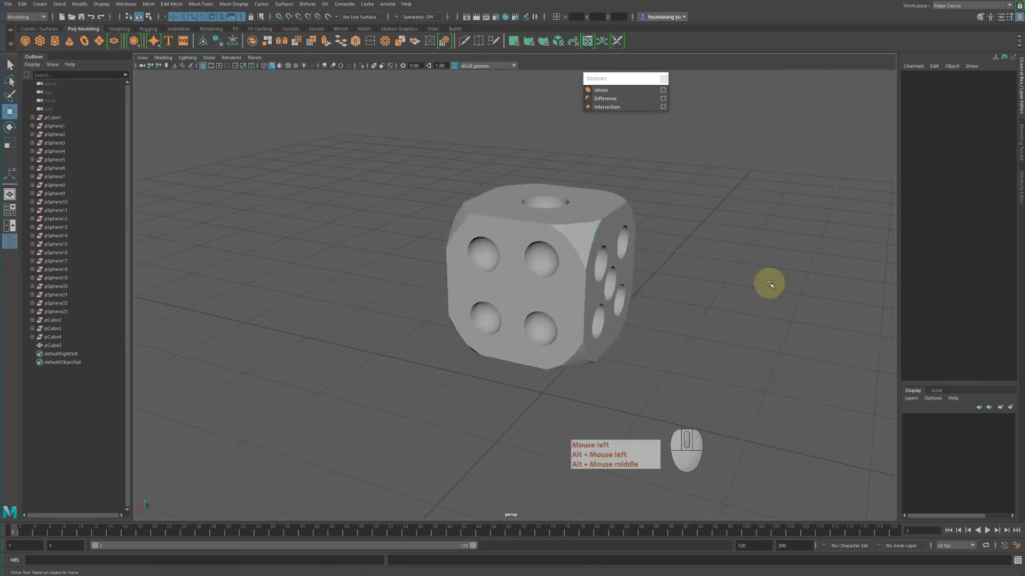